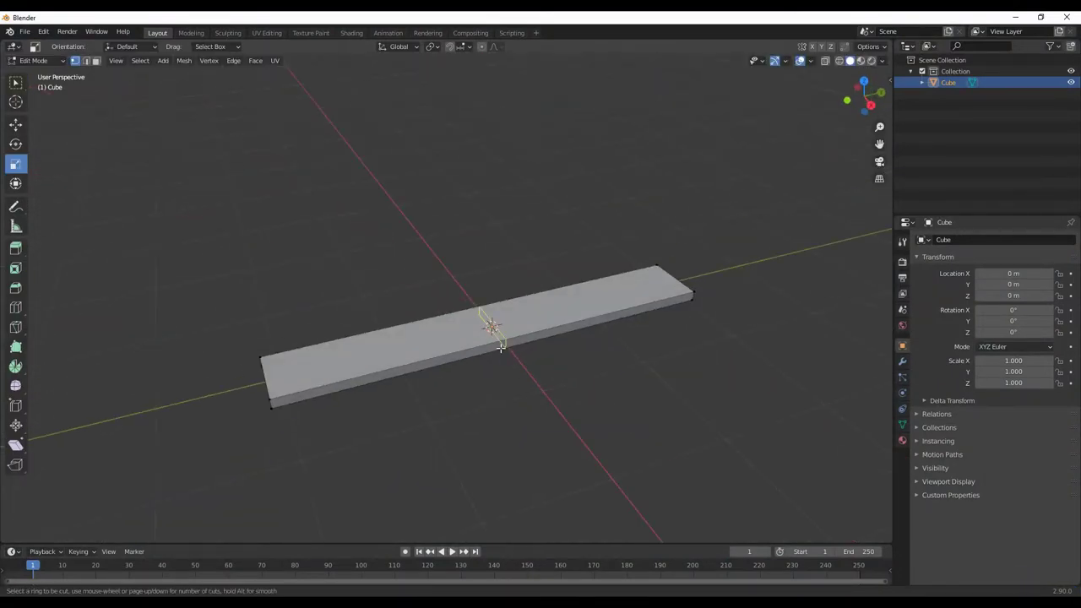
Add an edge loop across the plank's middle and bevel it into two parallel cuts.
left_click(501, 346)
left_click(610, 390)
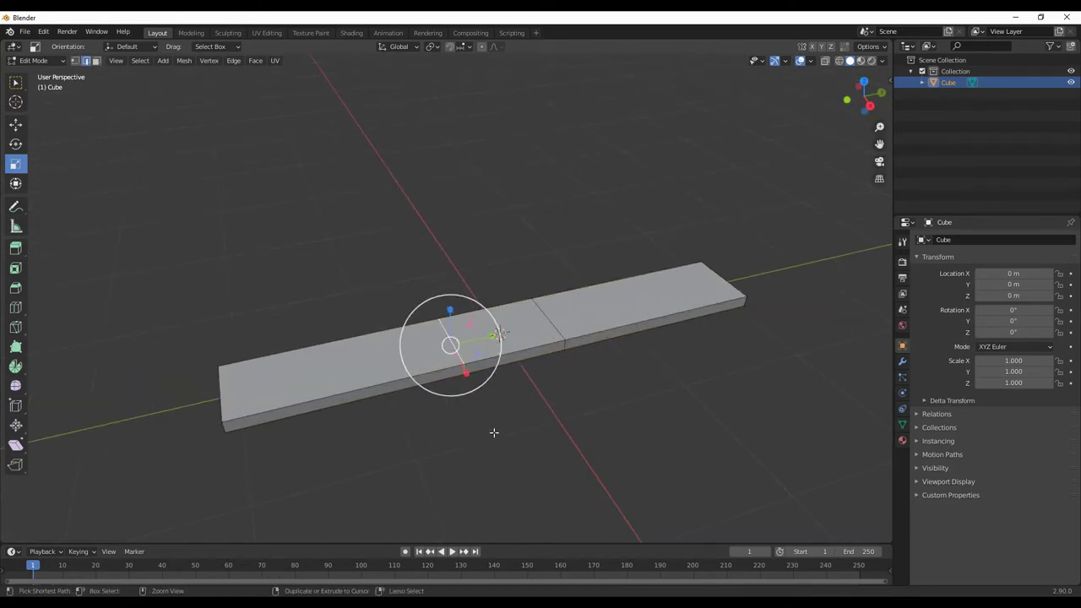
key("ctrl+b")
mouse_move(571, 356)
middle_mouse_down()
mouse_move(555, 411)
mouse_move(554, 378)
middle_mouse_up()
Spread the two middle loops apart and extrude the middle faces up into two pillars.
middle_click_drag(440, 361, 422, 354)
scroll(422, 354, "up", 3)
key("1")
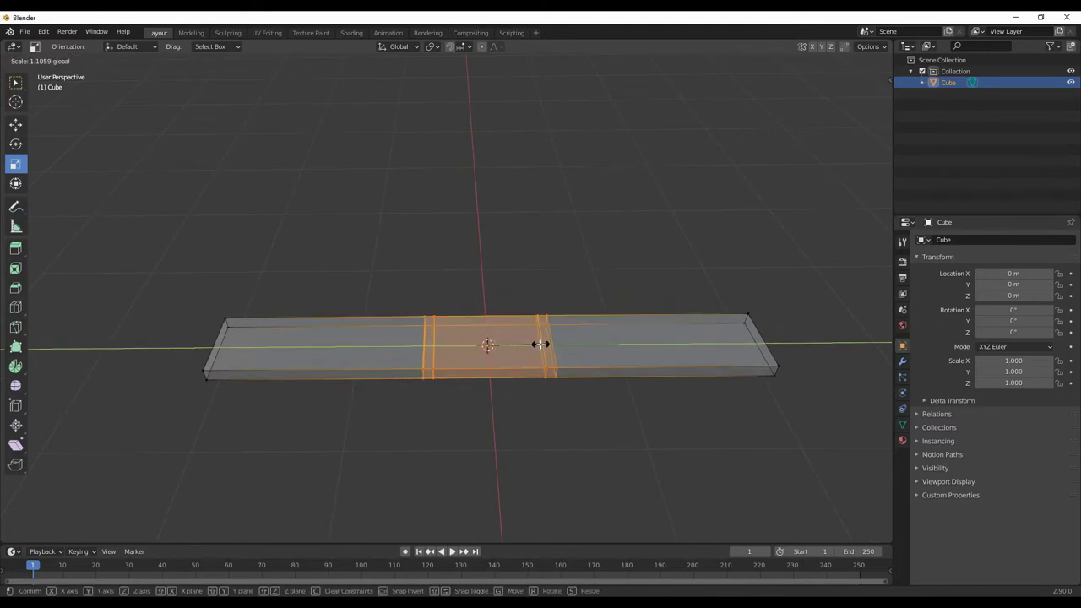
left_click(541, 345)
mouse_move(541, 344)
middle_mouse_down()
mouse_move(577, 413)
mouse_move(678, 405)
mouse_move(618, 393)
middle_mouse_up()
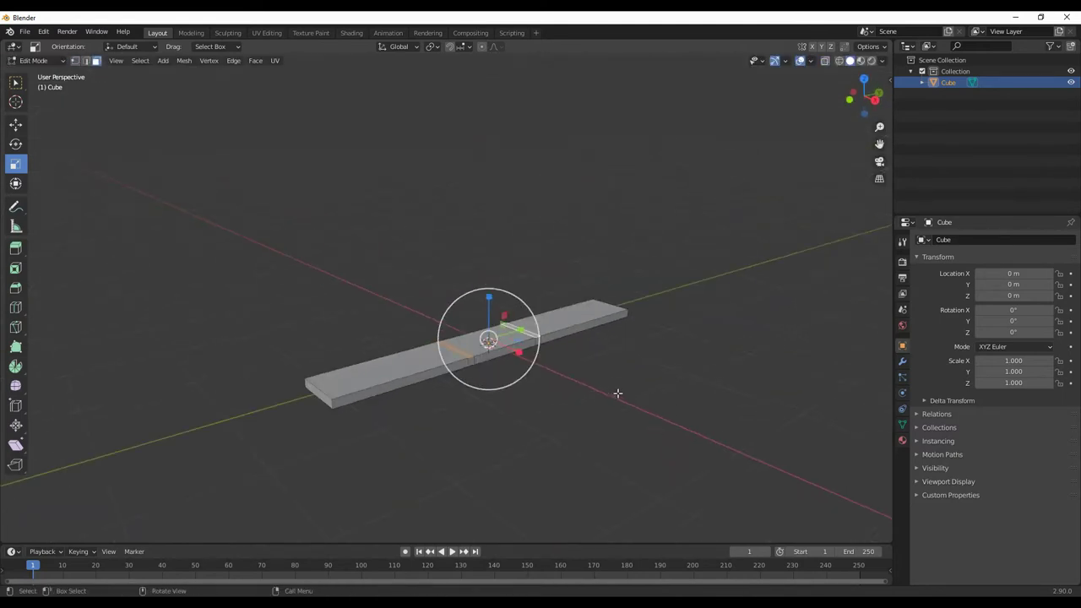
left_click(716, 214)
mouse_move(716, 213)
middle_mouse_down()
mouse_move(597, 341)
mouse_move(659, 279)
middle_mouse_up()
scroll(597, 340, "up", 3)
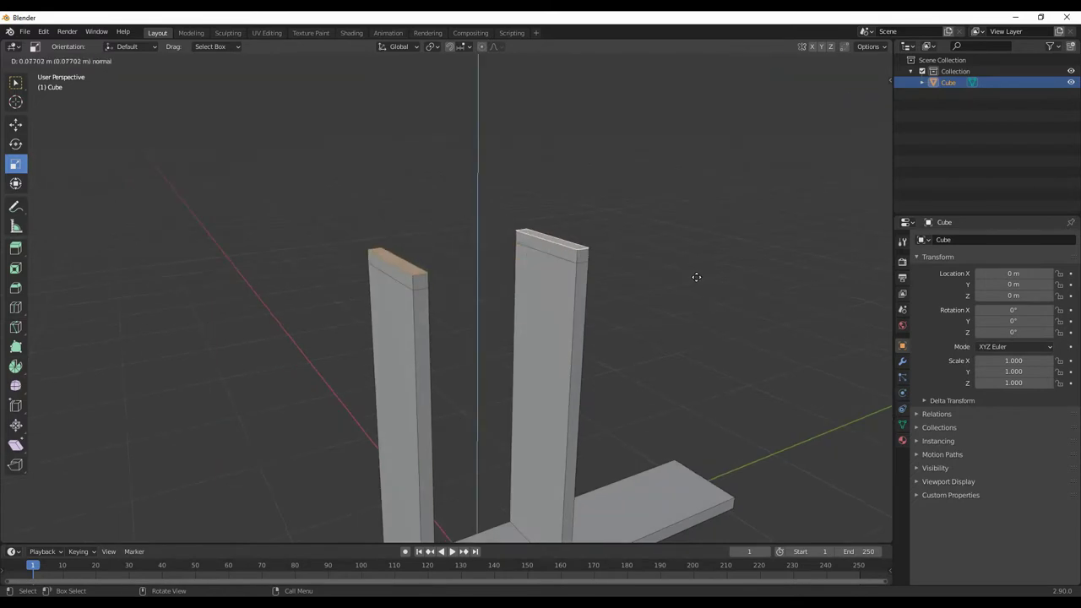
left_click(696, 277)
Bridge the two pillar tops with Bridge Faces to close the rectangular frame.
right_click(625, 213)
left_click(642, 325)
mouse_move(642, 325)
middle_mouse_down()
mouse_move(513, 248)
mouse_move(446, 321)
mouse_move(476, 344)
mouse_move(394, 259)
middle_mouse_up()
In edge mode with see-through display, move the pillar edge loops vertically along Z.
key("2")
key("alt+z")
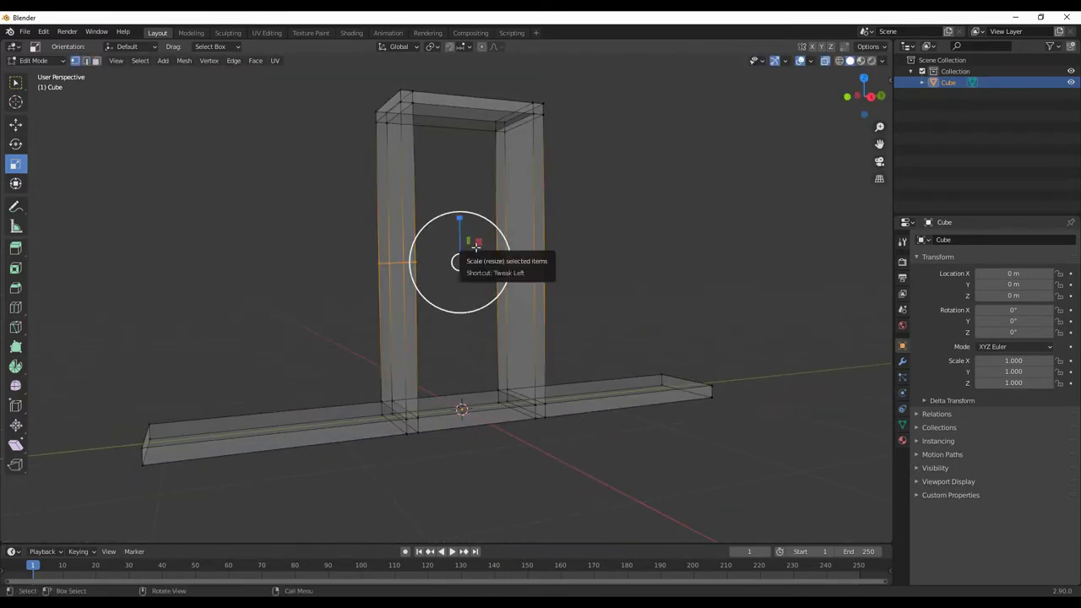
left_click(479, 301)
key("alt+z")
key("g")
key("z")
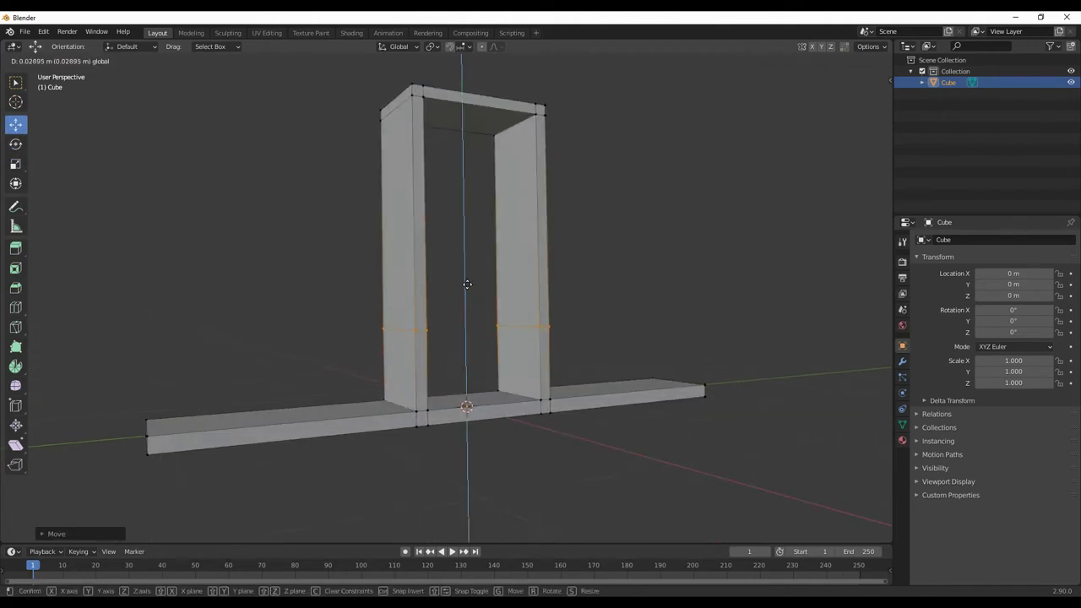
Bridge the pillar faces into a middle shelf and extrude the pillar tops higher.
right_click(583, 301)
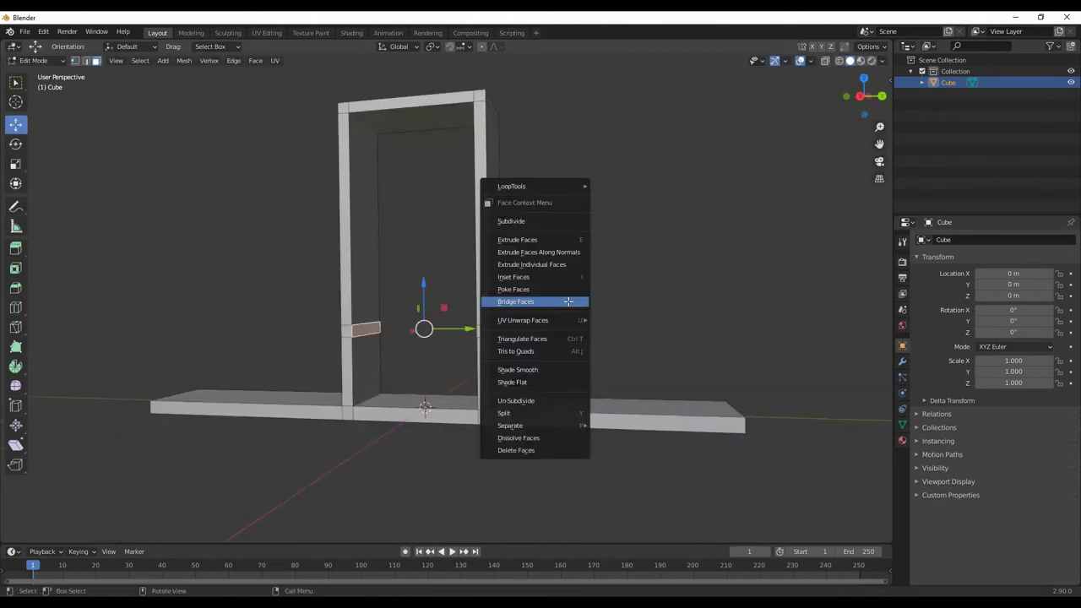
left_click(583, 300)
middle_click_drag(616, 333, 543, 301)
key("e")
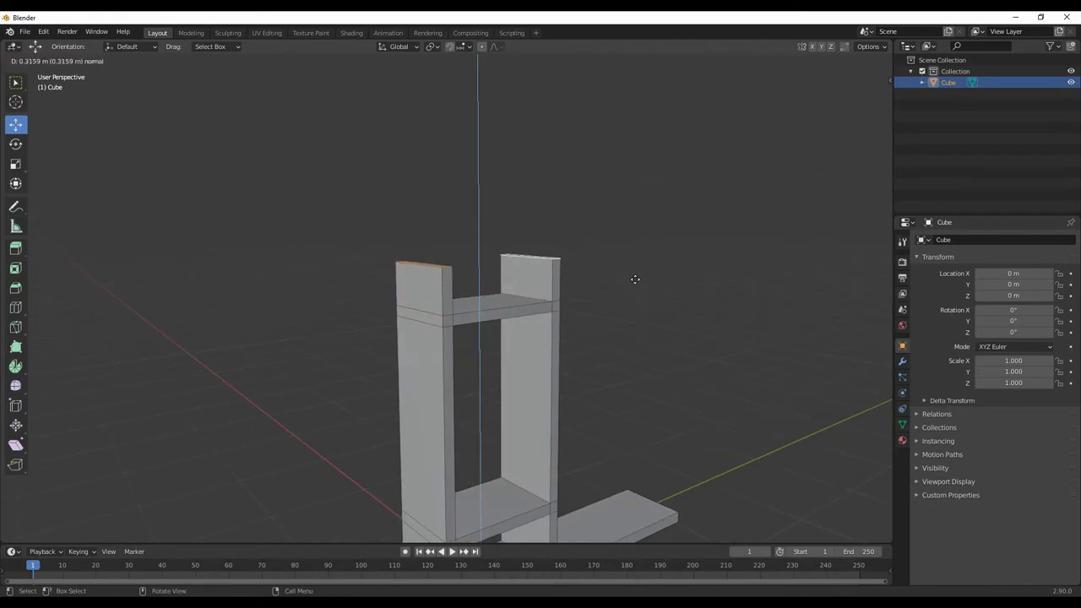
left_click(639, 257)
middle_click_drag(638, 258, 439, 265)
Bridge the pillar tops into a top shelf and push its ends outward with Shrink/Fatten.
right_click(591, 304)
left_click(591, 304)
middle_click_drag(606, 312, 495, 261)
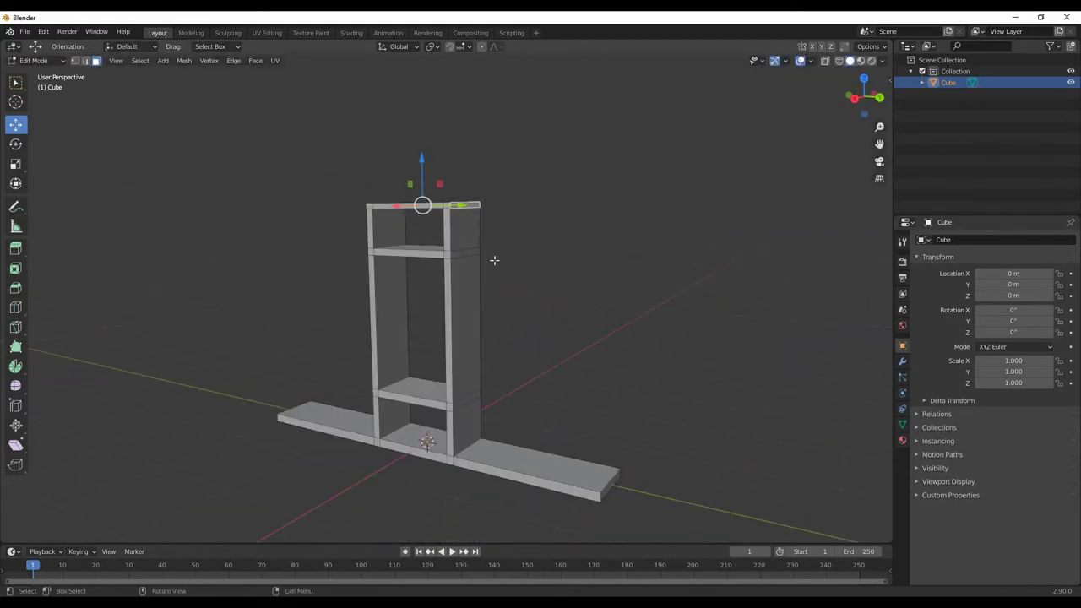
key("alt+s")
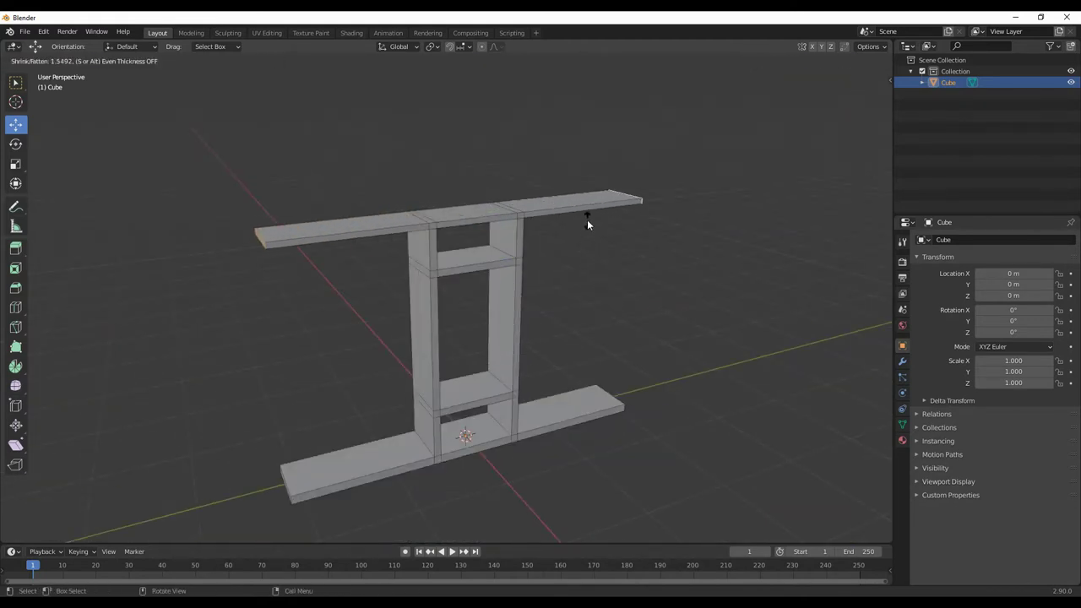
left_click(588, 223)
mouse_move(588, 223)
middle_mouse_down()
mouse_move(644, 439)
mouse_move(489, 422)
middle_mouse_up()
Scale the base plank shorter along its length.
key("shift+space")
key("s")
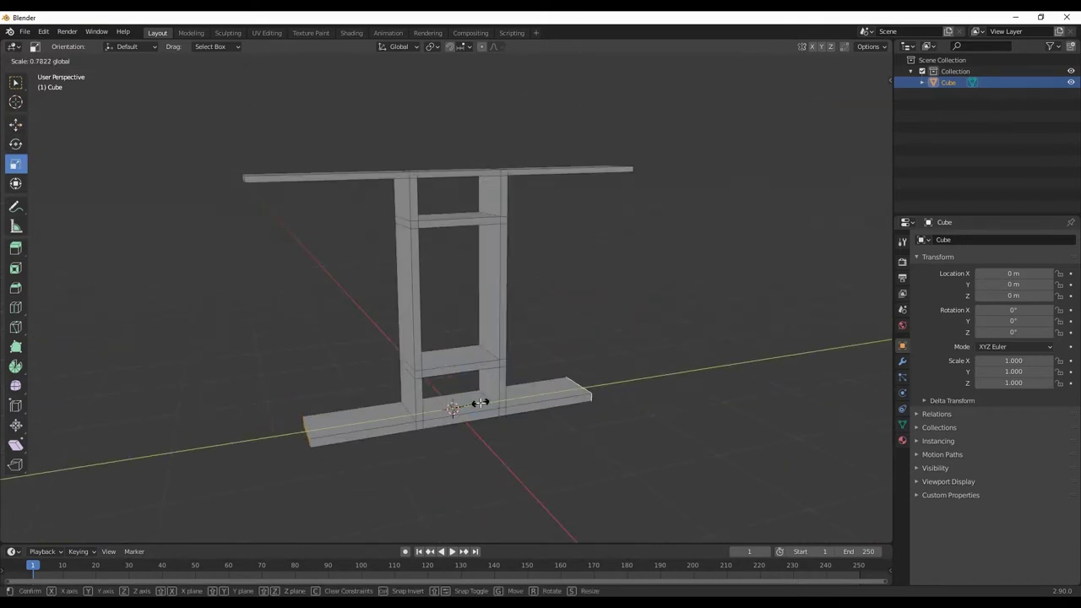
left_click(620, 282)
middle_click_drag(620, 282, 421, 255)
Resize the top shelf edges into a wide frame with angled hollow side arms.
left_click(421, 255)
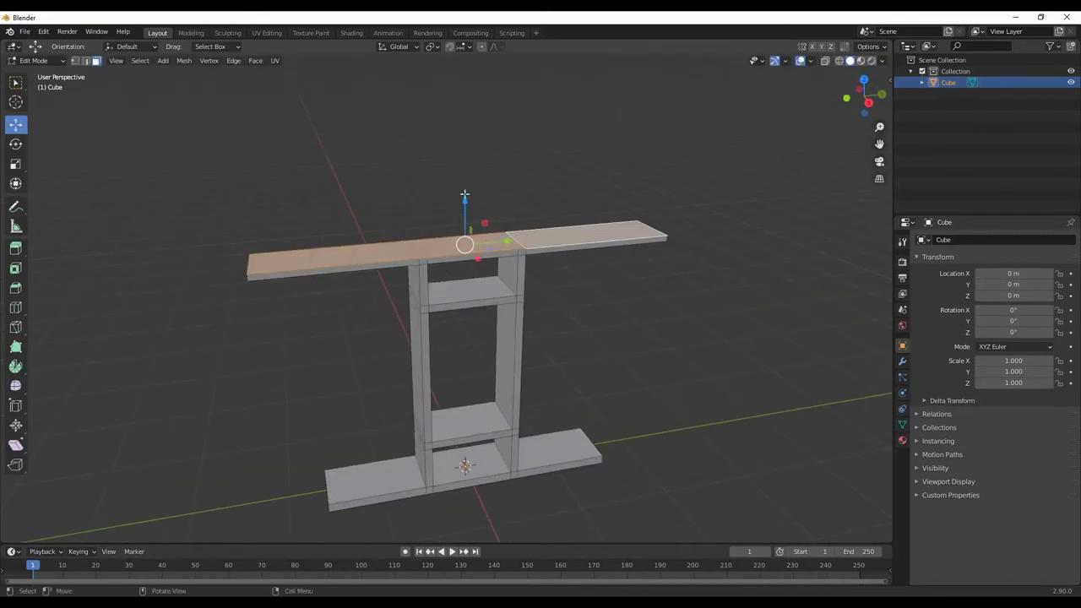
left_click(322, 311)
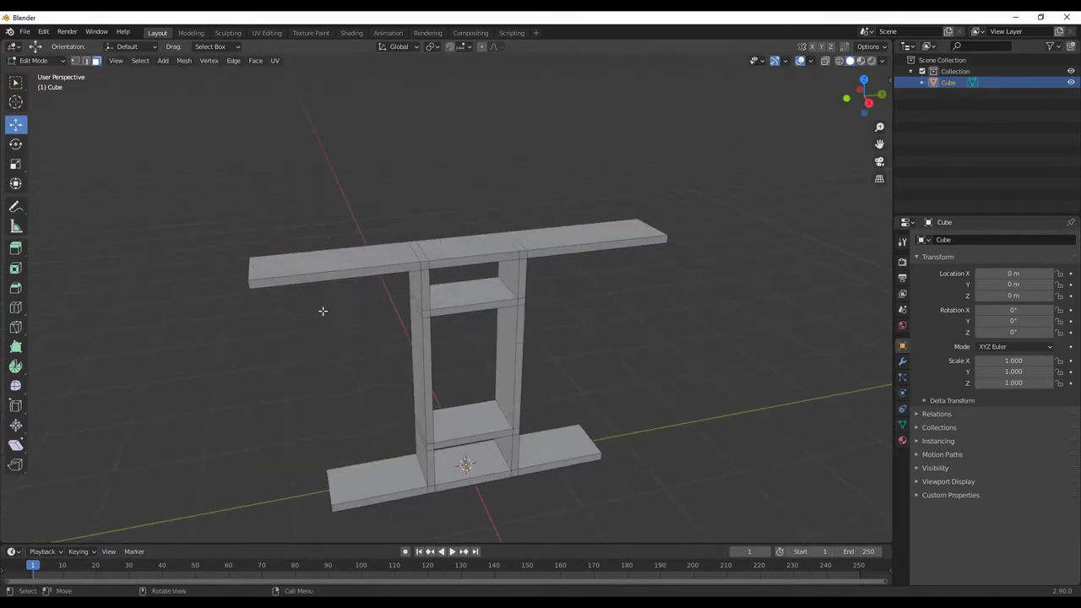
left_click(535, 253)
mouse_move(535, 253)
middle_mouse_down()
mouse_move(591, 242)
mouse_move(632, 208)
mouse_move(645, 314)
mouse_move(704, 251)
mouse_move(462, 164)
middle_mouse_up()
key("shift+space")
key("g")
mouse_move(385, 236)
middle_mouse_down()
mouse_move(371, 294)
mouse_move(644, 278)
mouse_move(628, 350)
mouse_move(636, 340)
mouse_move(224, 189)
mouse_move(379, 359)
mouse_move(316, 347)
middle_mouse_up()
key("2")
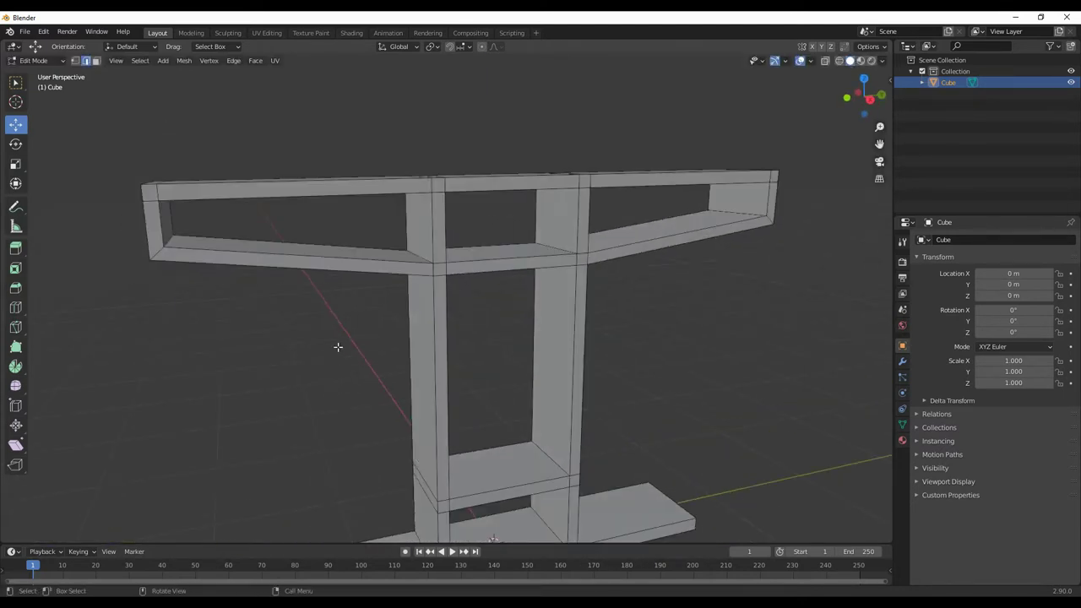
Lower and scale the top frame's lower front edge, then bevel it into a curved underside.
left_click(309, 266)
middle_click_drag(694, 292, 659, 330)
key("g")
key("z")
left_click(600, 328)
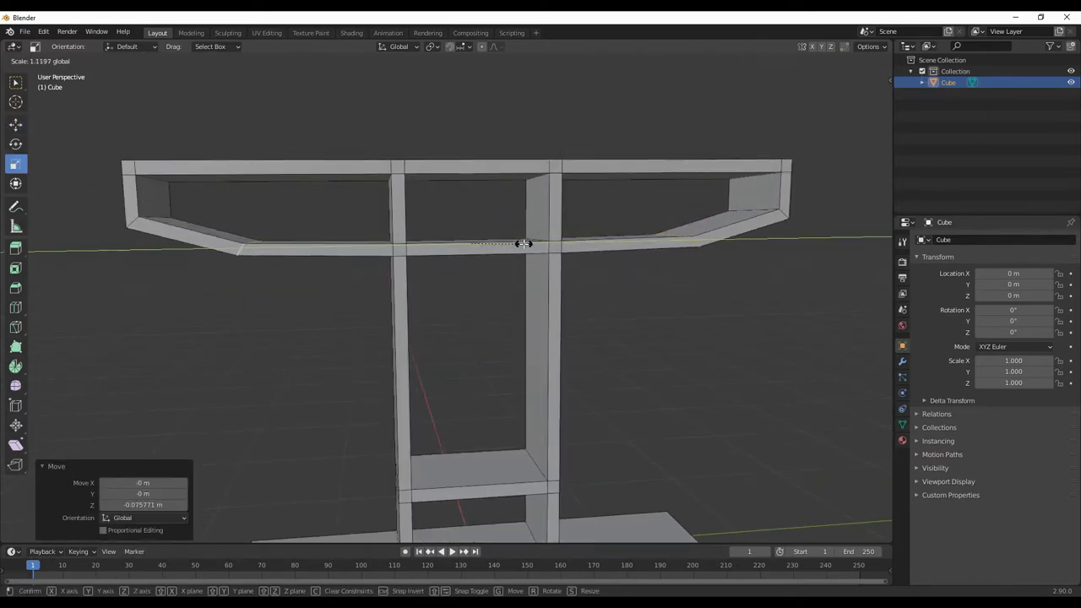
key("Escape")
scroll(603, 343, "down", 8)
scroll(263, 261, "up", 8)
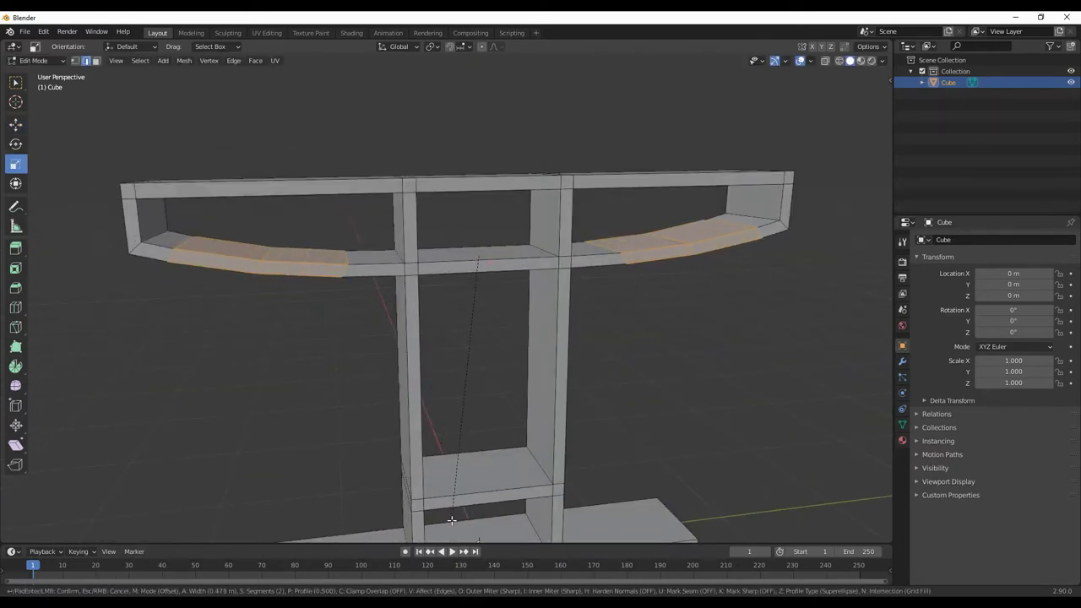
left_click(453, 522)
scroll(299, 349, "down", 5)
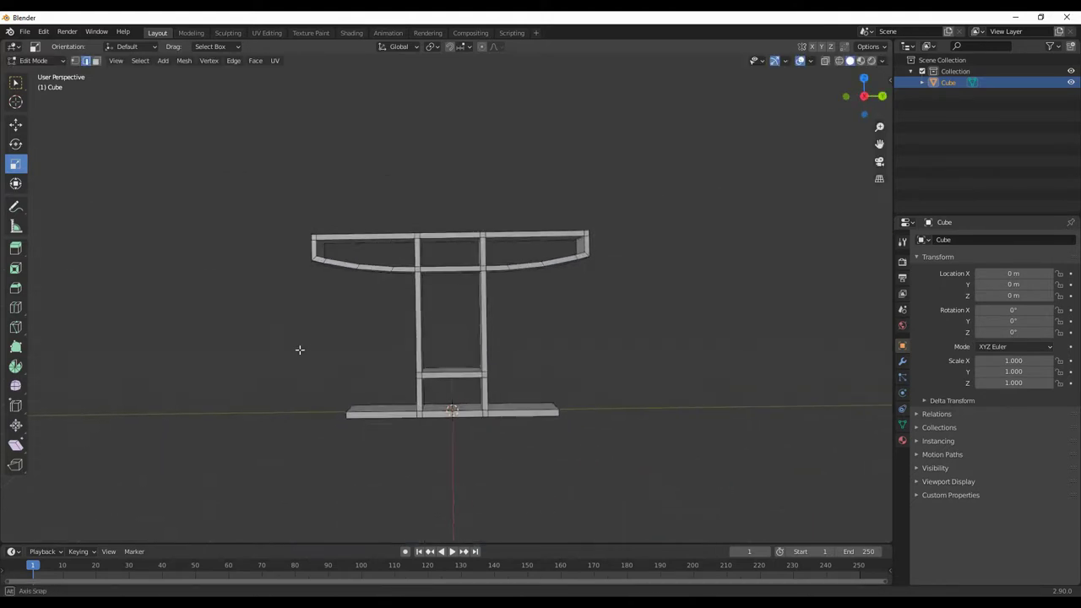
Extrude the frame's right end upward into a tall backrest upright.
middle_click_drag(299, 349, 551, 351)
middle_click_drag(676, 375, 525, 275)
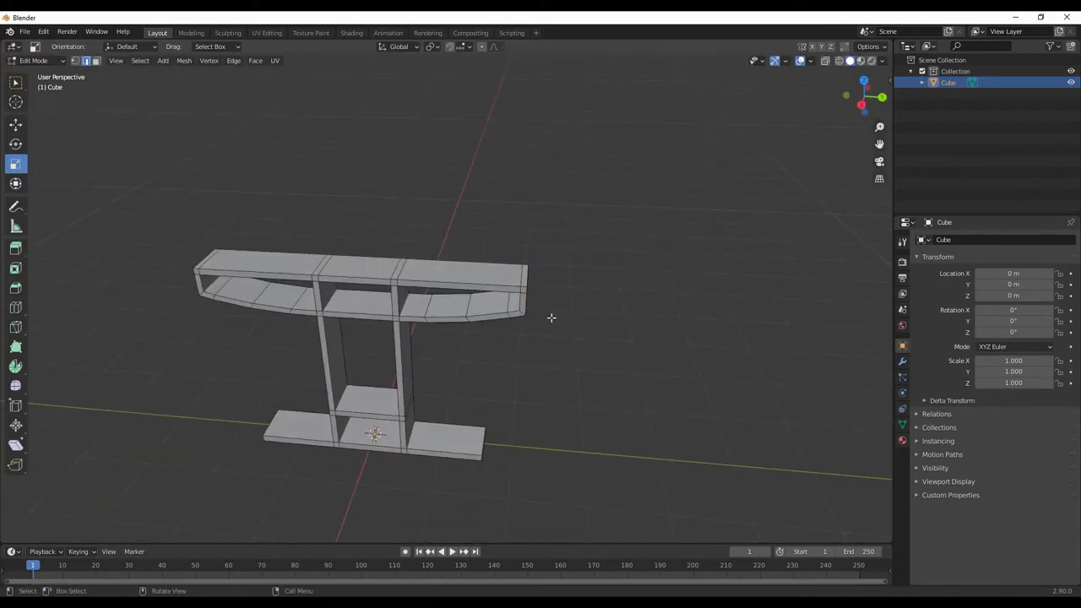
middle_click_drag(551, 318, 591, 377)
key("e")
left_click(531, 203)
mouse_move(531, 203)
middle_mouse_down()
mouse_move(473, 411)
mouse_move(497, 386)
middle_mouse_up()
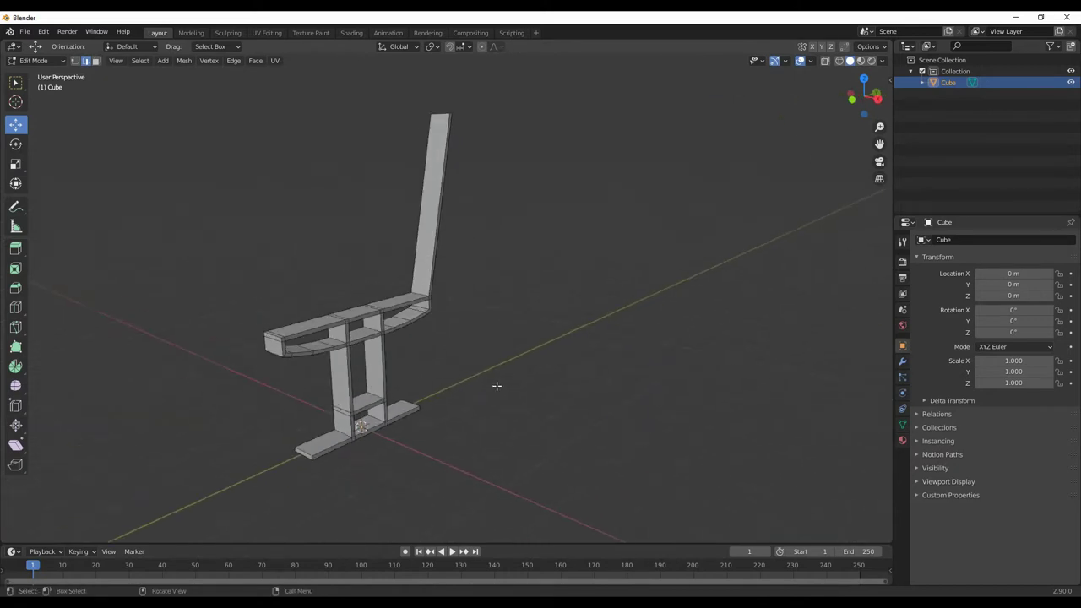
key("Tab")
Add an Array modifier with count 3 and X relative offset 5.8, then apply it.
left_click(902, 361)
left_click(996, 239)
left_click(856, 263)
left_click_drag(1018, 324, 1051, 328)
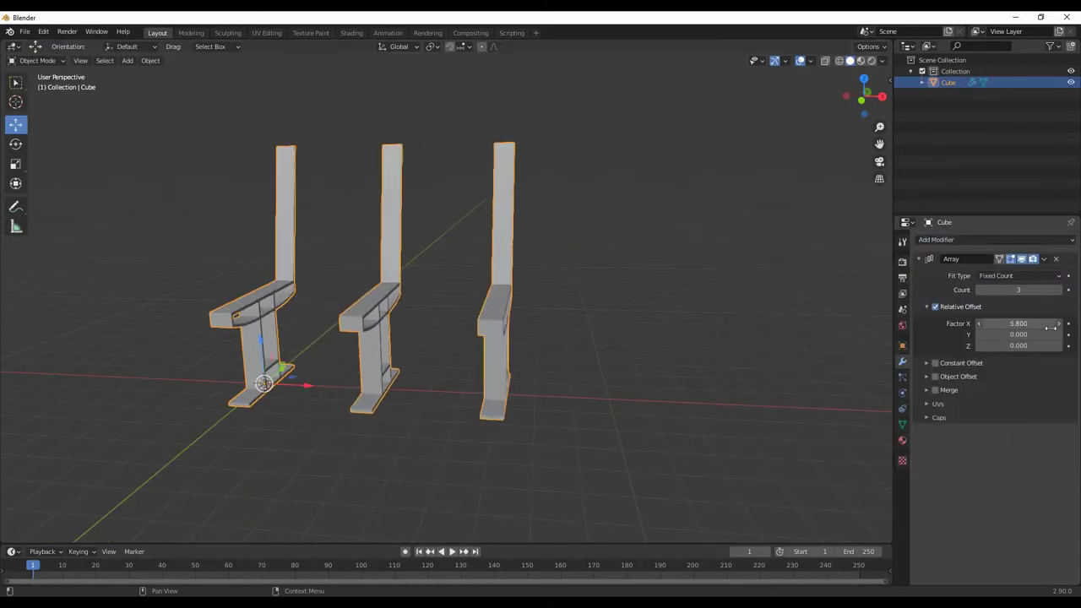
mouse_move(589, 388)
middle_mouse_down()
mouse_move(645, 411)
mouse_move(718, 394)
mouse_move(675, 363)
middle_mouse_up()
left_click(1044, 259)
left_click(988, 268)
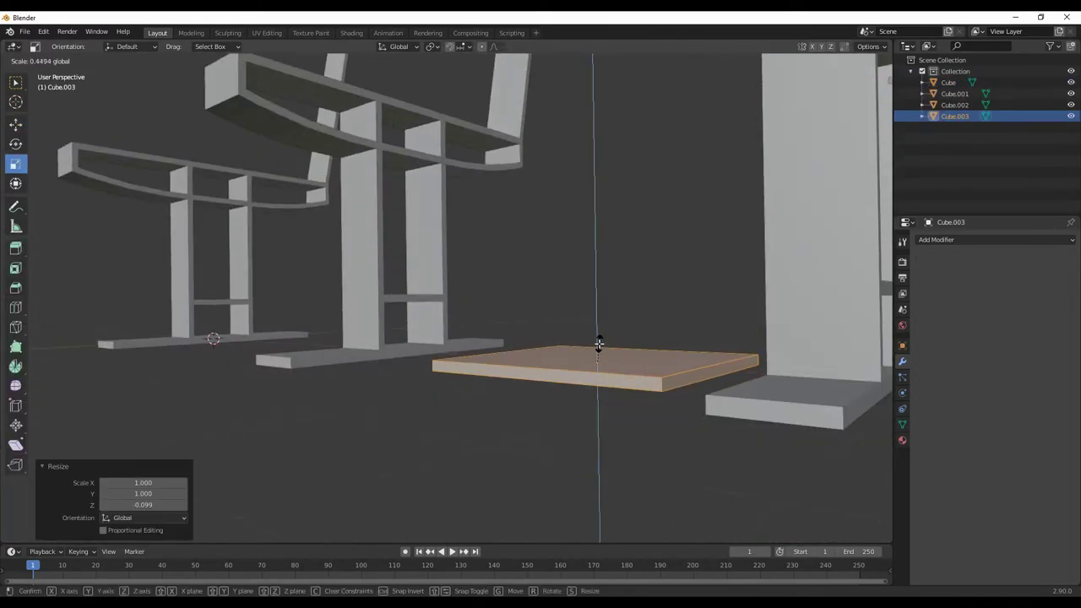
Flatten the new slab and raise it vertically to rail height in front view.
left_click(598, 344)
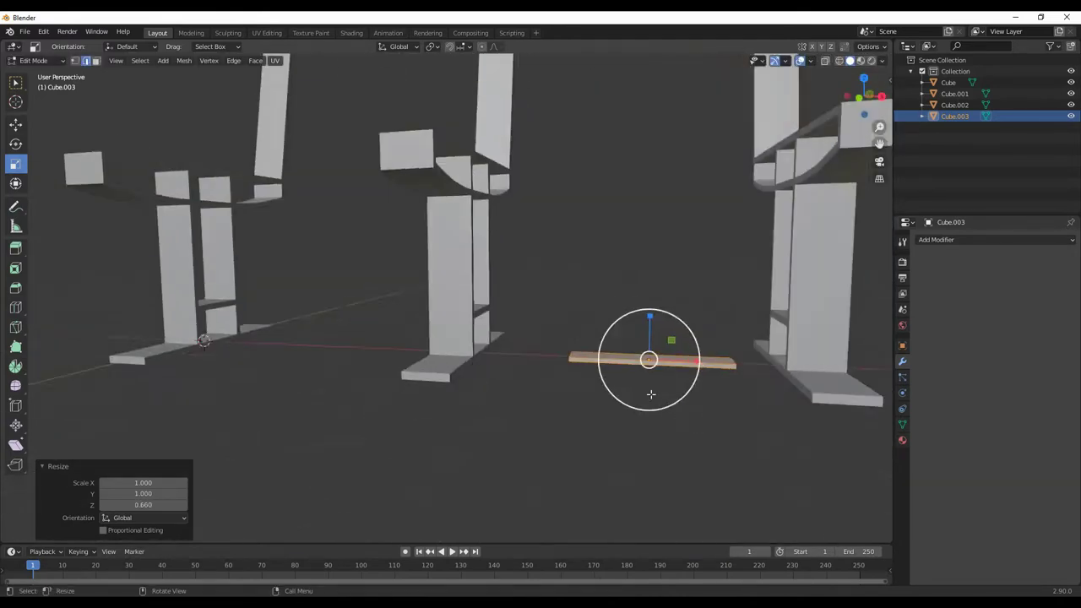
middle_click_drag(651, 393, 704, 445)
key("KP_1")
key("g")
key("z")
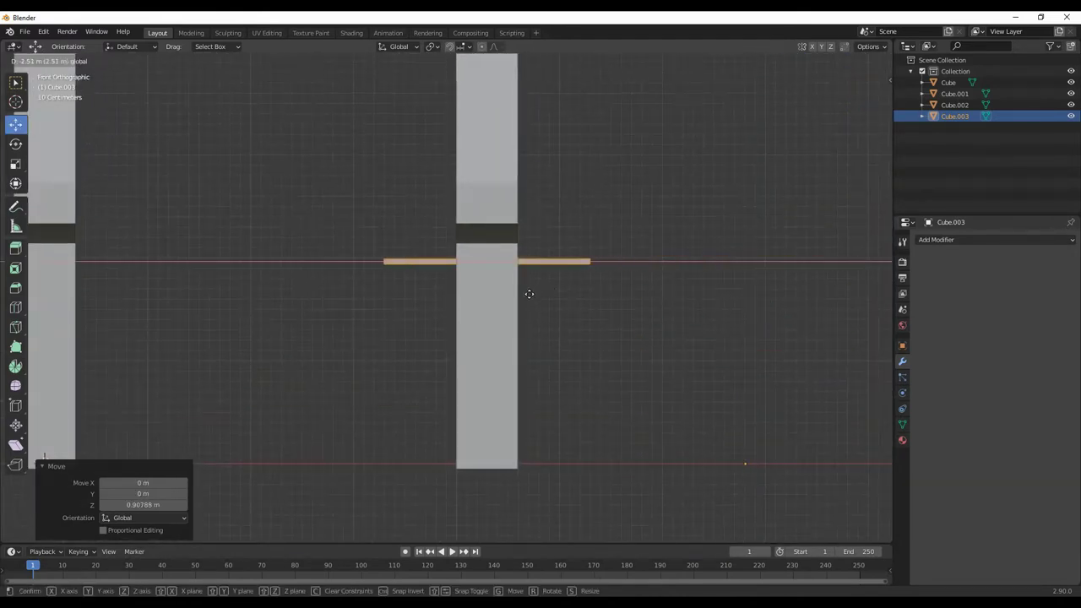
left_click(529, 293)
mouse_move(529, 293)
middle_mouse_down()
mouse_move(589, 285)
mouse_move(659, 330)
middle_mouse_up()
Snap the 3D cursor to the world origin and stretch the slab across all three frames.
right_click(680, 340)
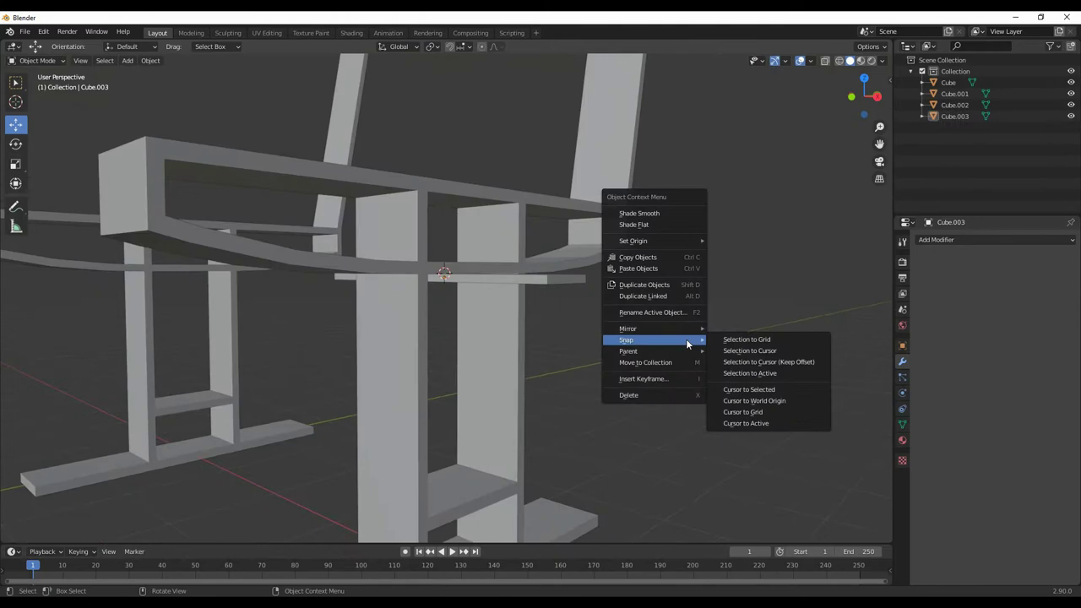
left_click(765, 400)
key("KP_1")
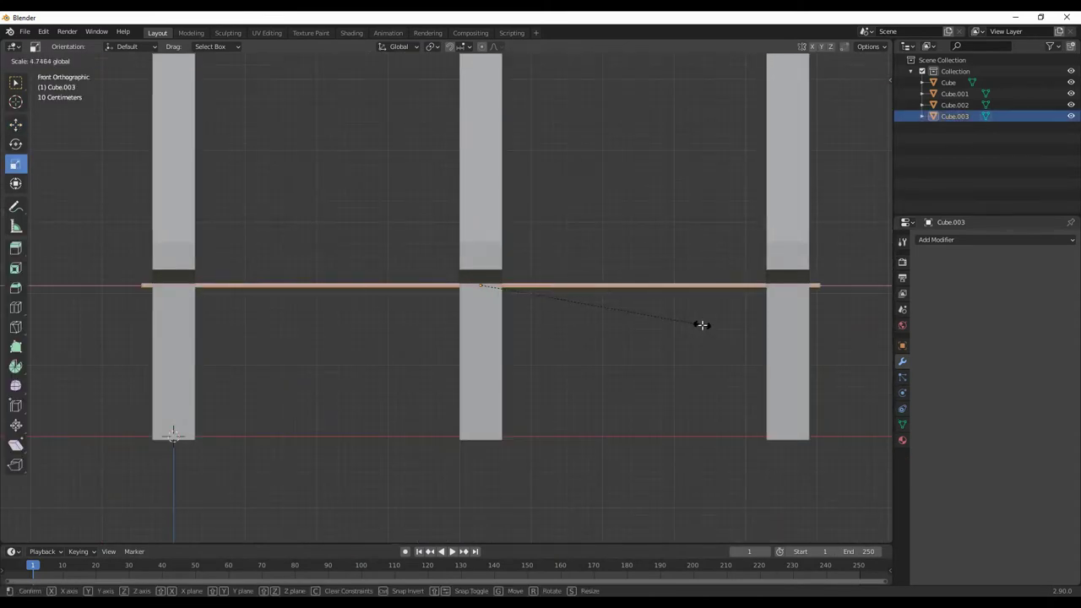
left_click(627, 345)
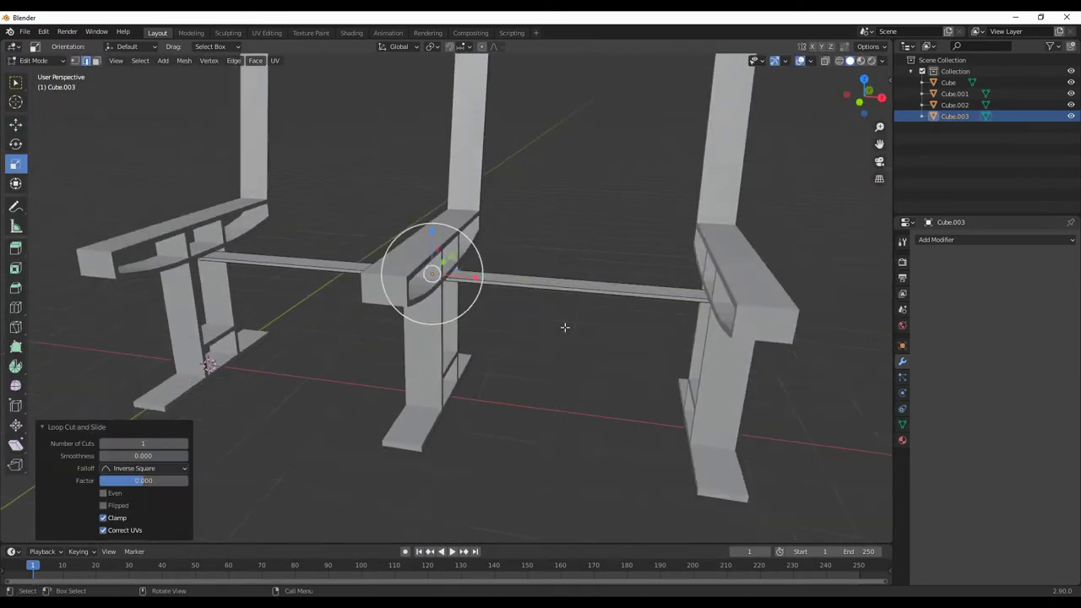
mouse_move(565, 327)
middle_mouse_down()
mouse_move(506, 301)
mouse_move(429, 357)
mouse_move(525, 293)
middle_mouse_up()
left_click(494, 331)
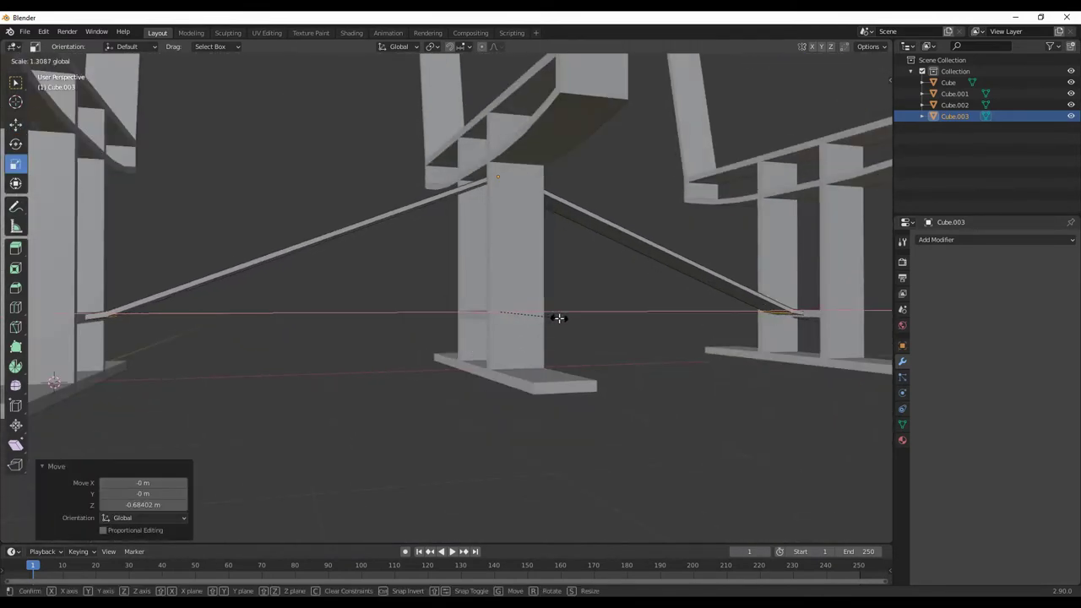
Widen the bar along X and raise it slightly to fit the frames.
left_click(560, 321)
key("KP_1")
scroll(825, 319, "up", 4)
key("s")
key("x")
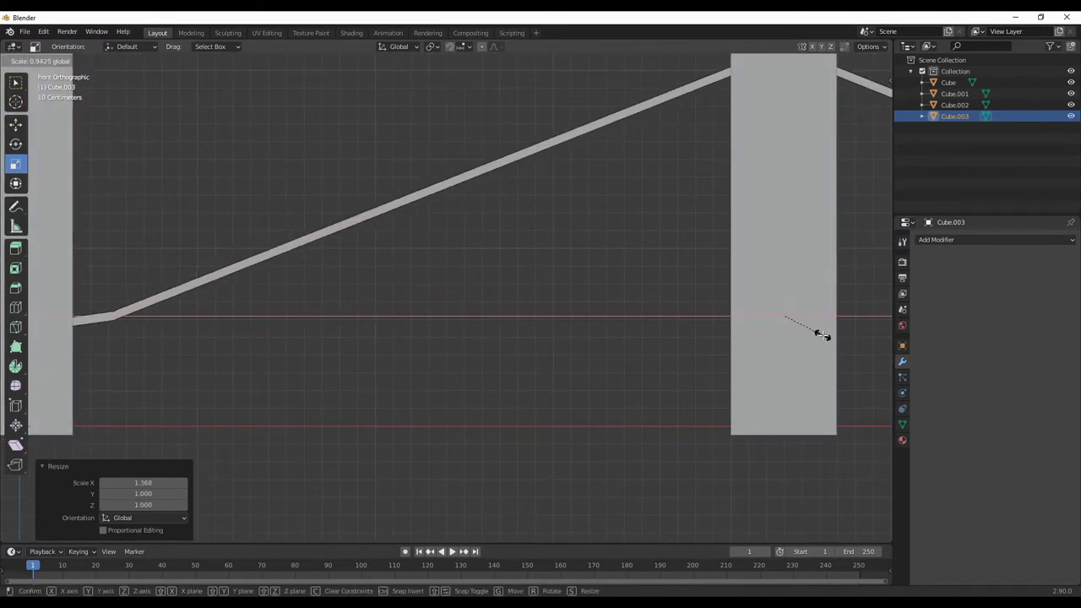
key("shift+space")
key("g")
middle_click_drag(784, 274, 772, 321)
left_click_drag(772, 321, 777, 304)
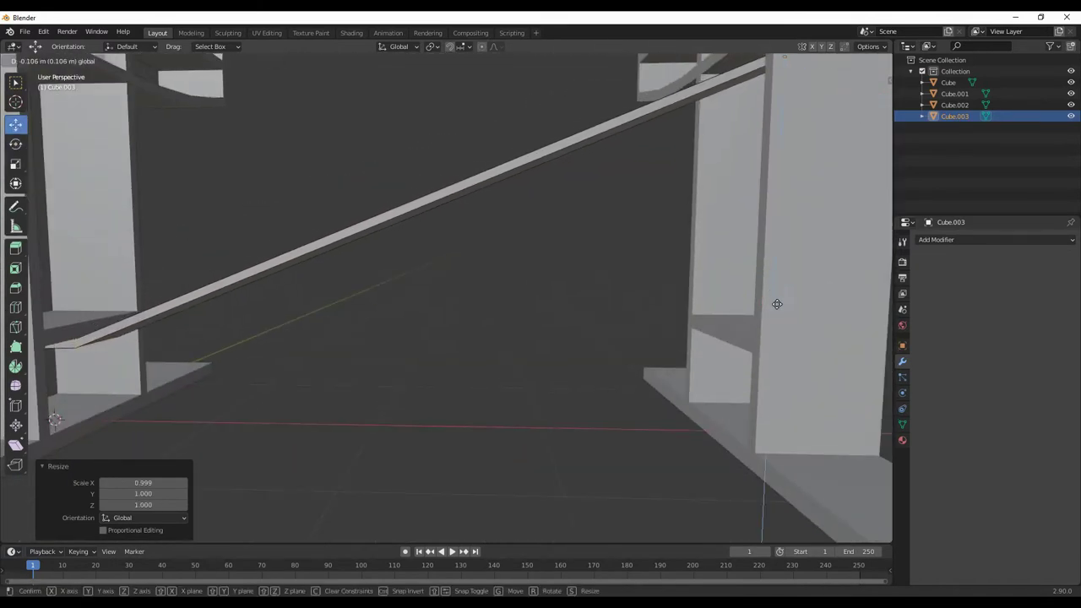
mouse_move(777, 304)
middle_mouse_down()
mouse_move(608, 442)
mouse_move(437, 220)
middle_mouse_up()
scroll(595, 444, "up", 3)
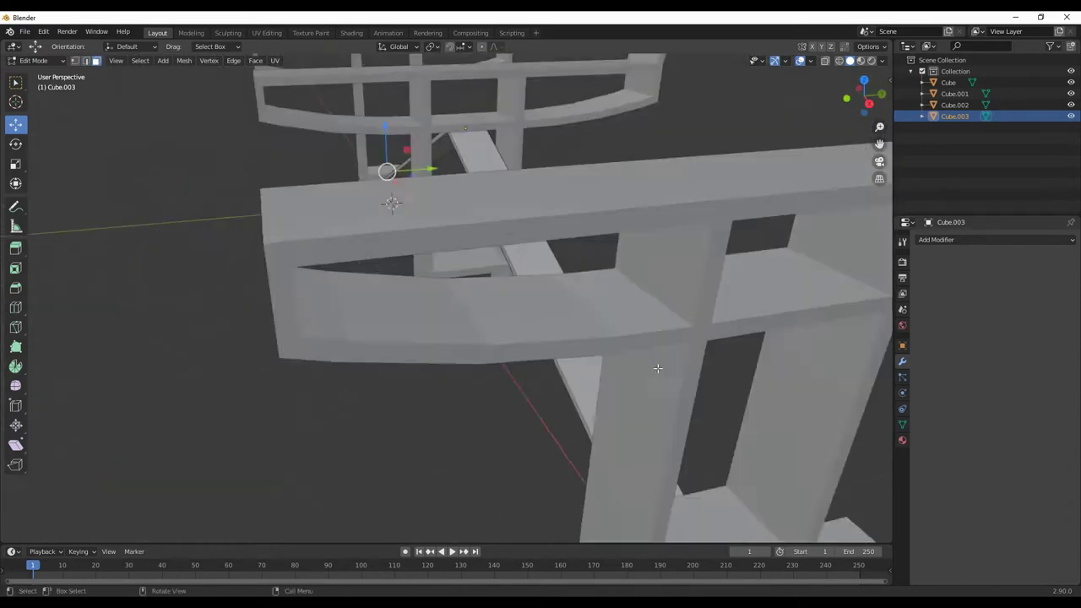
Resize the selection, then add a loop cut across the rail in Edit Mode.
key("s")
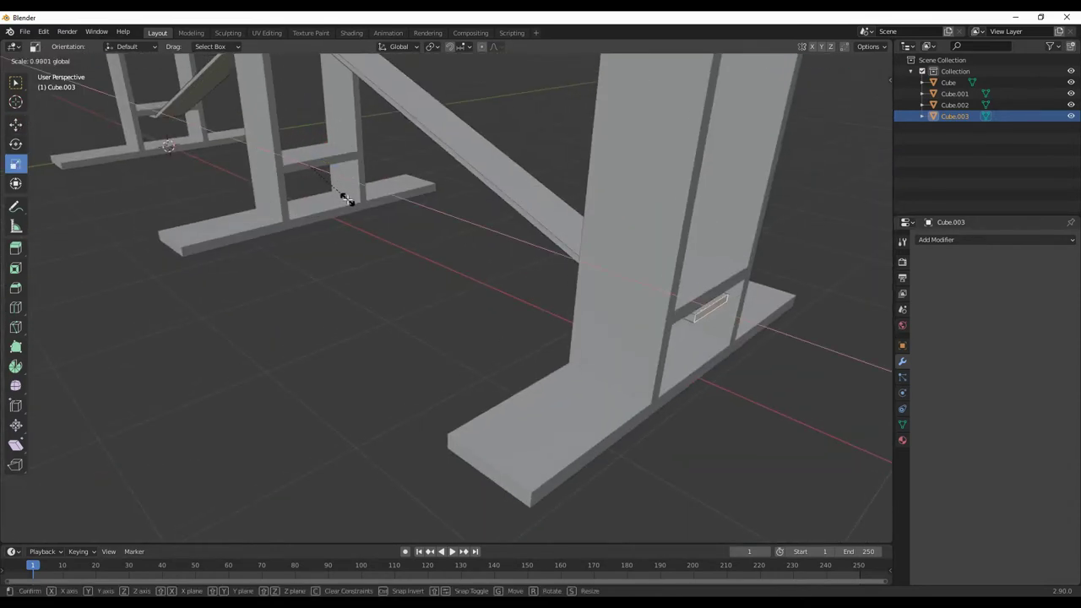
left_click(346, 198)
key("Tab")
middle_click_drag(346, 199, 440, 329)
key("ctrl+r")
left_click(583, 262)
middle_click_drag(582, 262, 381, 326)
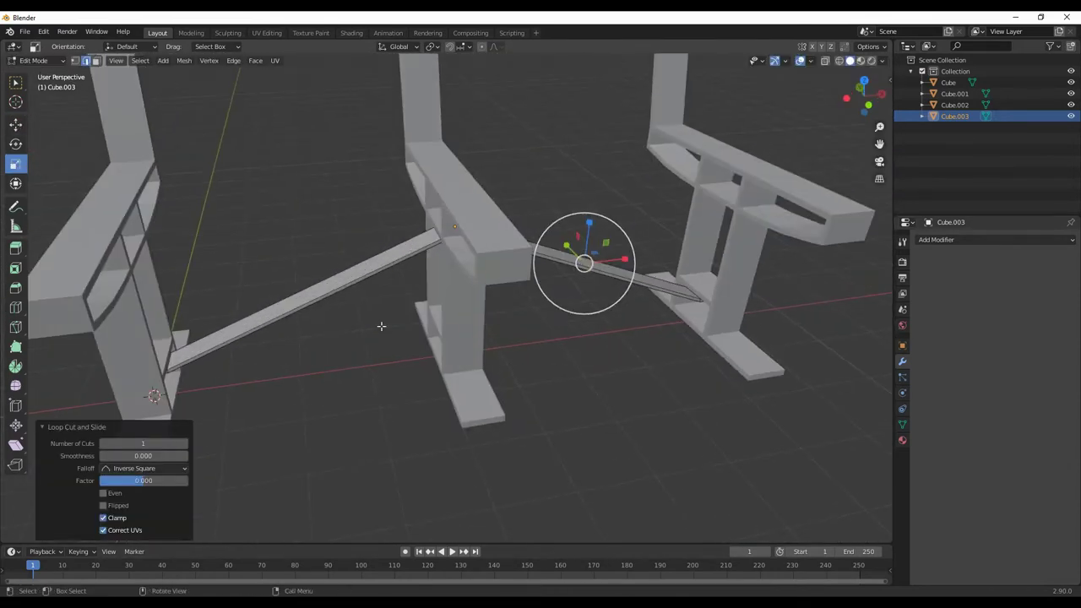
Stretch the rail's middle along X, raise it with G Z, and bevel the bends smooth.
middle_click_drag(586, 307, 506, 181)
key("s")
key("x")
left_click(560, 241)
middle_click_drag(560, 242, 523, 197)
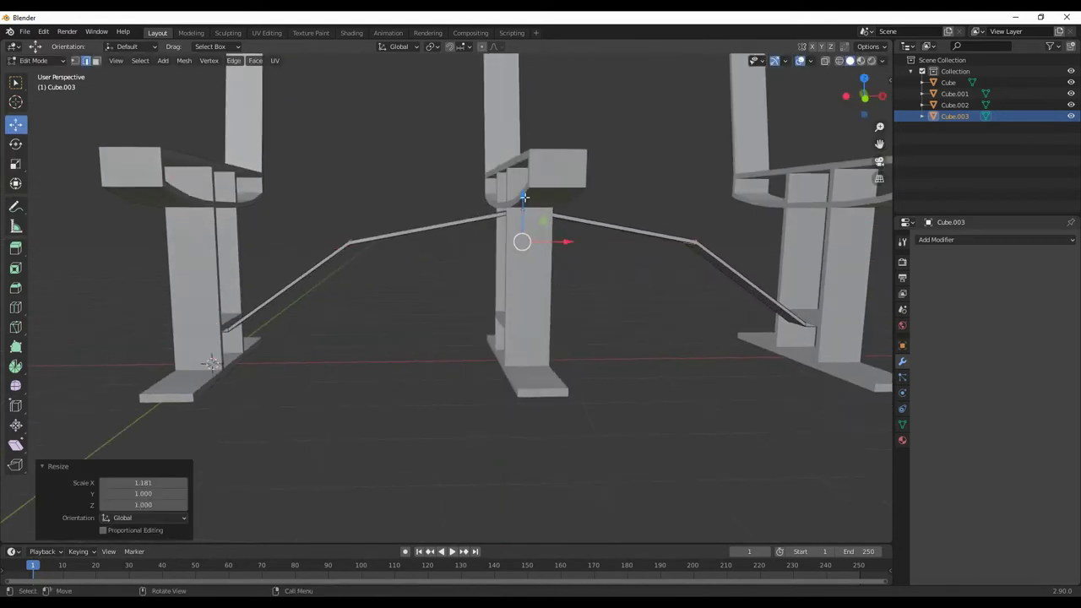
key("g")
key("z")
left_click(595, 325)
middle_click_drag(596, 325, 625, 372)
key("ctrl+b")
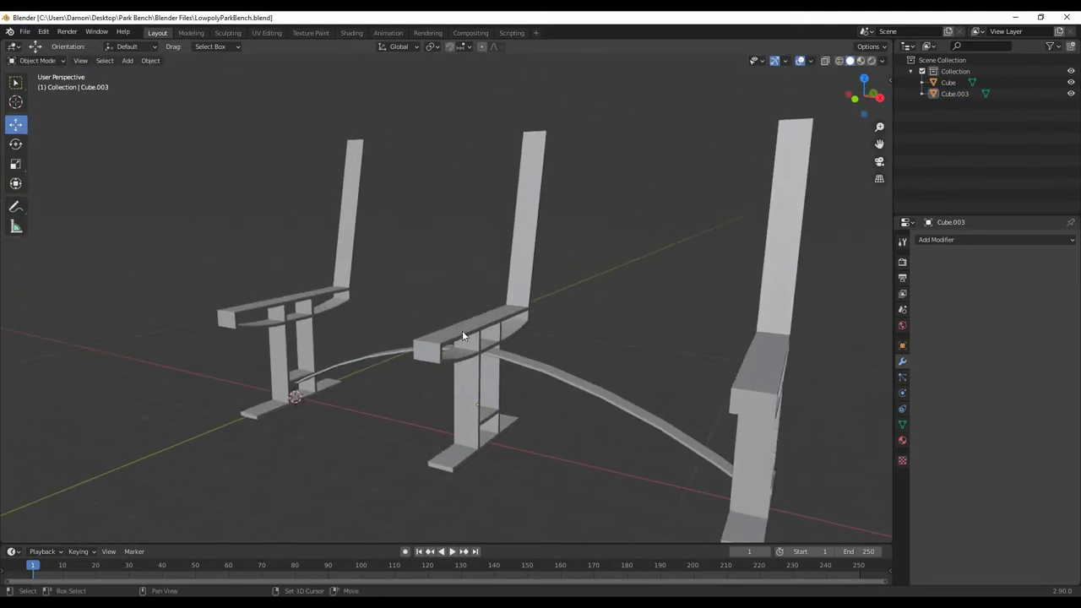
Add a new cube and shrink it down uniformly.
left_click(127, 60)
mouse_move(227, 76)
left_click(233, 85)
key("Tab")
middle_click_drag(406, 279, 423, 262)
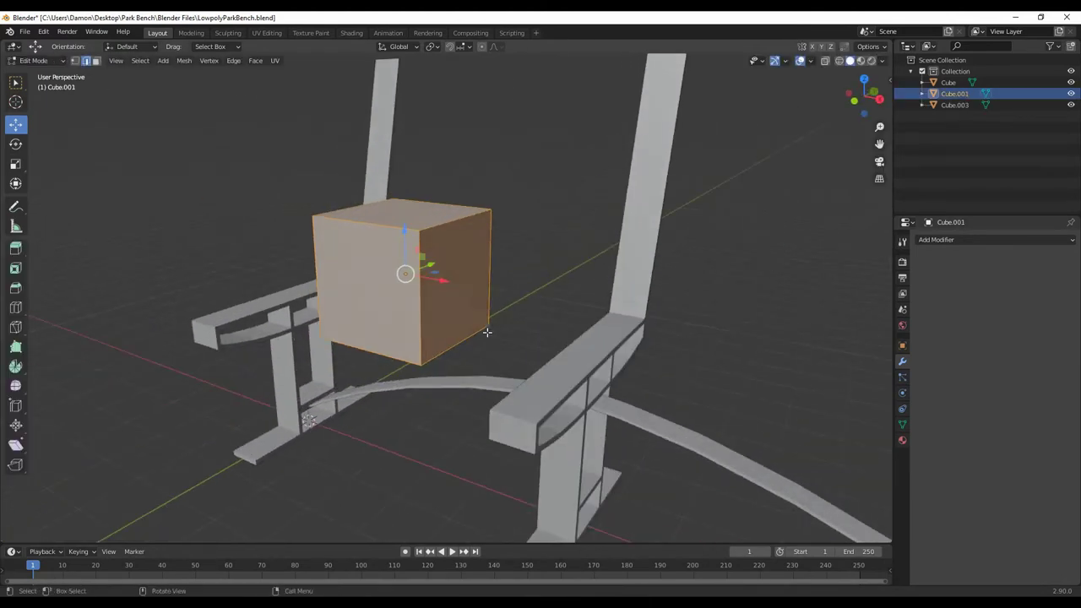
key("s")
left_click(422, 261)
key("s")
left_click(425, 262)
Place the small cube at the middle post and stretch it lengthwise into a long bar.
key("KP_1")
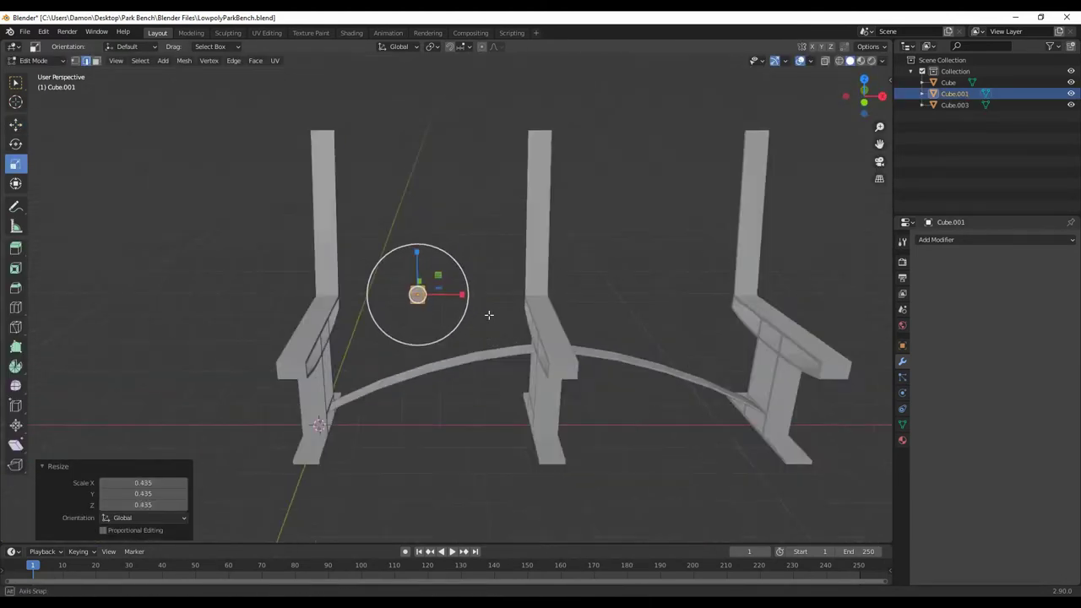
key("g")
left_click(504, 297)
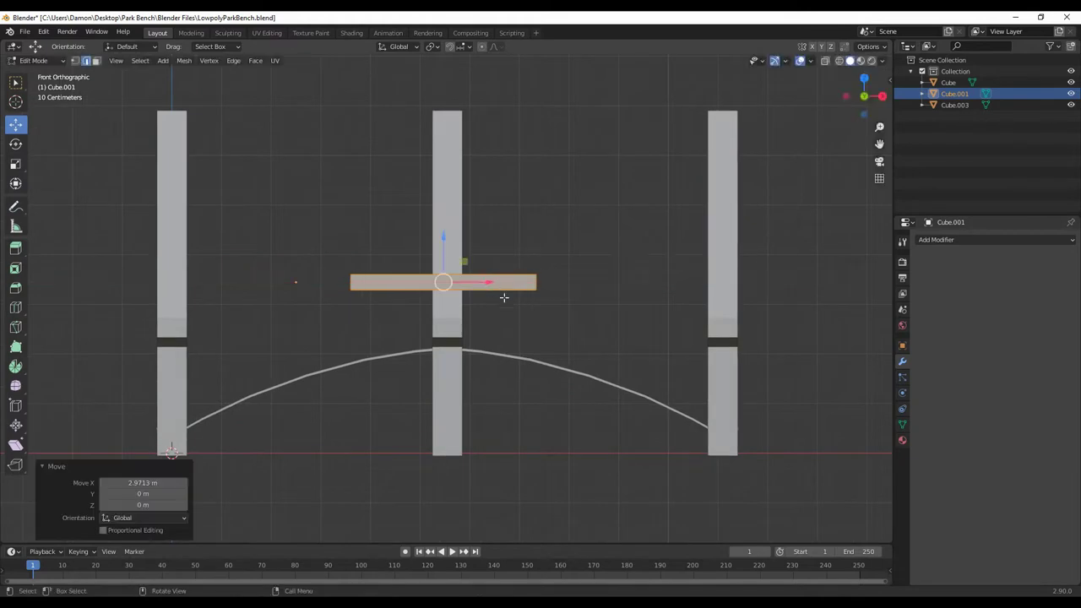
left_click(492, 282)
middle_click_drag(492, 283, 466, 280)
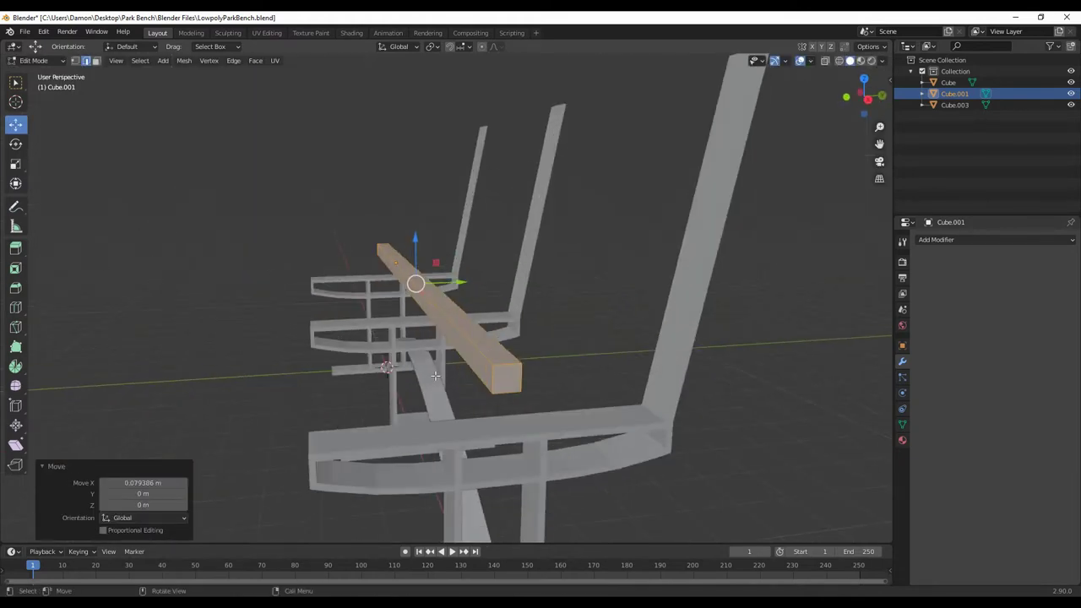
key("s")
left_click(466, 280)
key("KP_1")
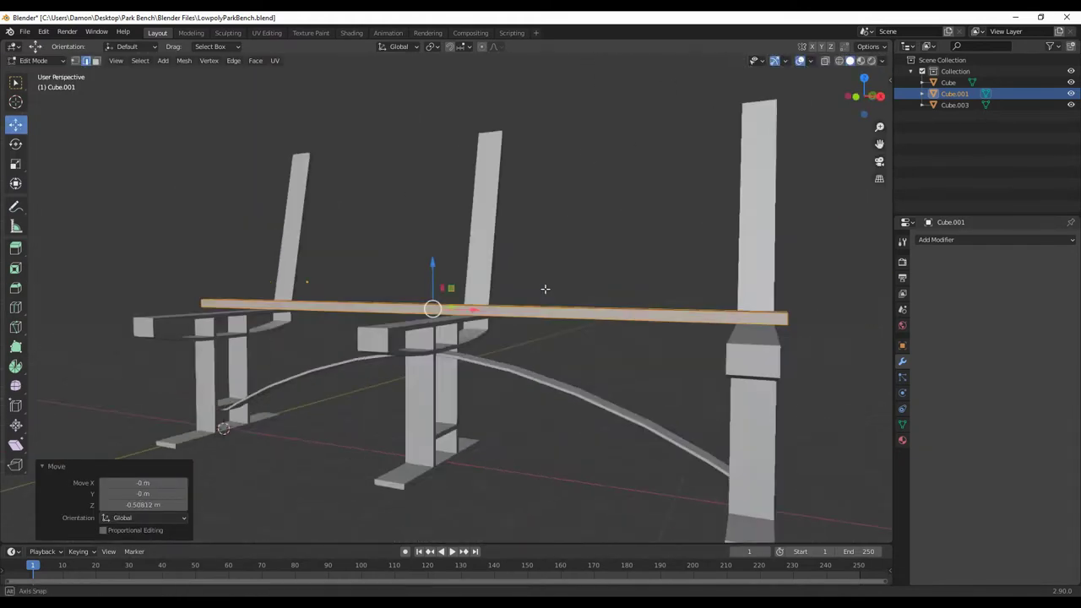
scroll(451, 309, "up", 3)
mouse_move(451, 310)
middle_mouse_down()
mouse_move(492, 340)
mouse_move(456, 336)
middle_mouse_up()
Move the bar along Y to lie across the seat frames, then select the bench frame.
key("KP_3")
key("g")
key("y")
left_click(448, 335)
key("Tab")
left_click(448, 335)
key("KP_3")
Finish positioning the backrest edge and return to Object Mode.
scroll(482, 381, "up", 2)
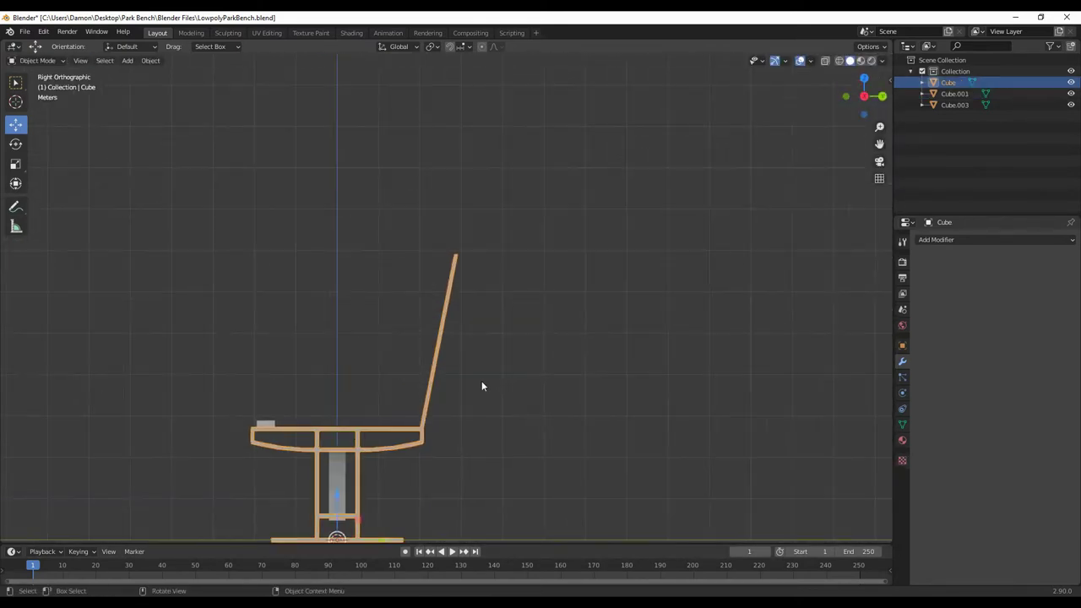
key("Tab")
left_click(516, 230)
key("Tab")
Select the whole bench frame object, viewed close up at the legs.
middle_click_drag(515, 230, 524, 338)
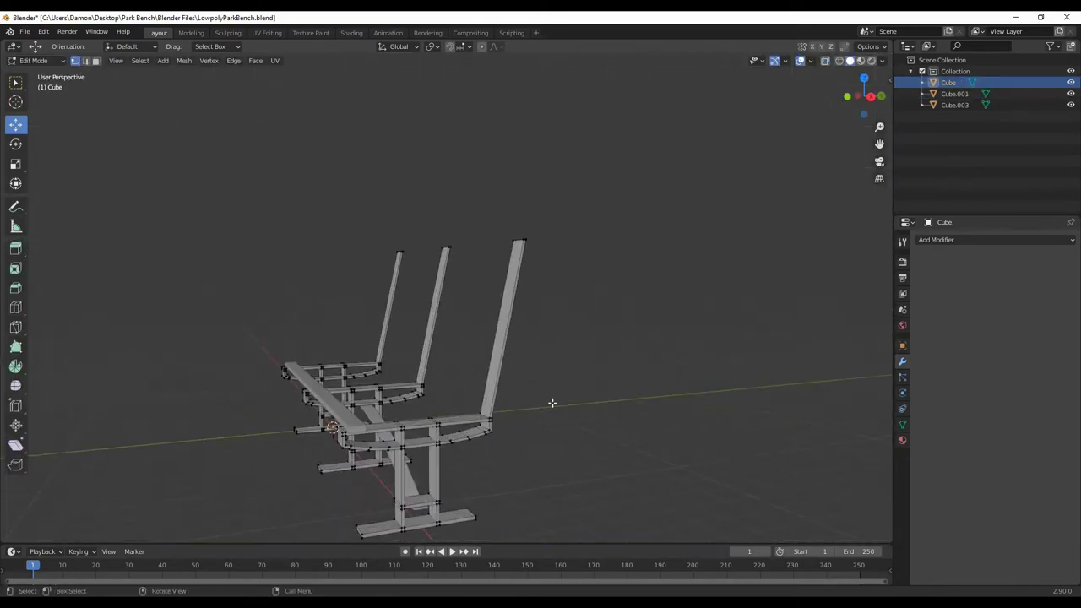
scroll(530, 435, "down", 3)
key("a")
scroll(531, 436, "up", 2)
middle_click_drag(530, 436, 487, 478)
scroll(488, 478, "up", 3)
key("a")
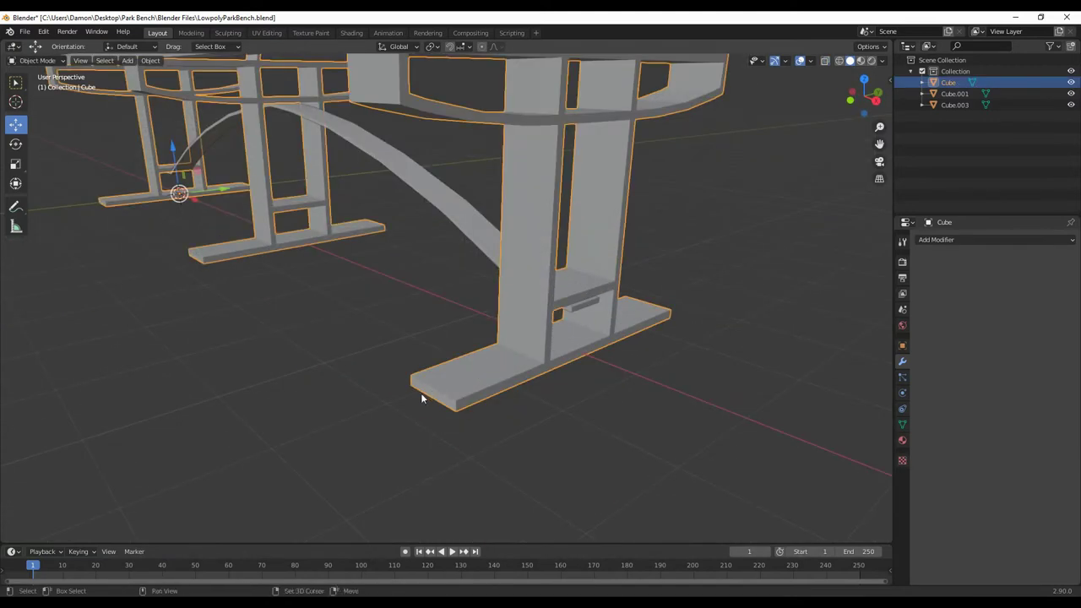
mouse_move(421, 393)
middle_mouse_down()
mouse_move(676, 299)
mouse_move(357, 405)
mouse_move(394, 447)
middle_mouse_up()
Separate the left leg into its own object and delete the remaining frame.
key("Tab")
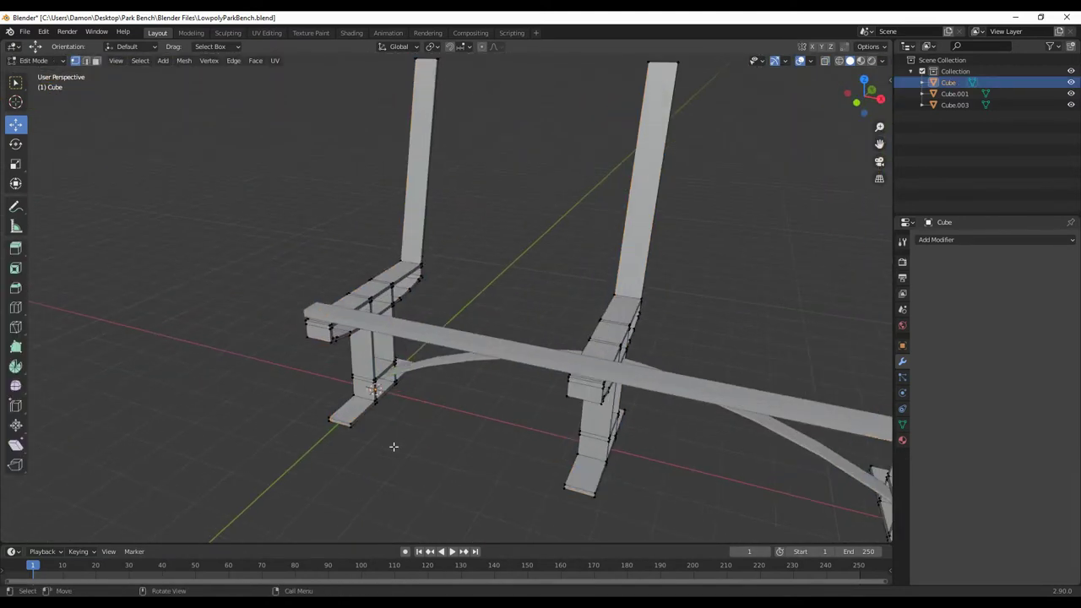
key("l")
right_click(390, 420)
left_click(389, 420)
key("Tab")
scroll(439, 418, "down", 3)
key("Delete")
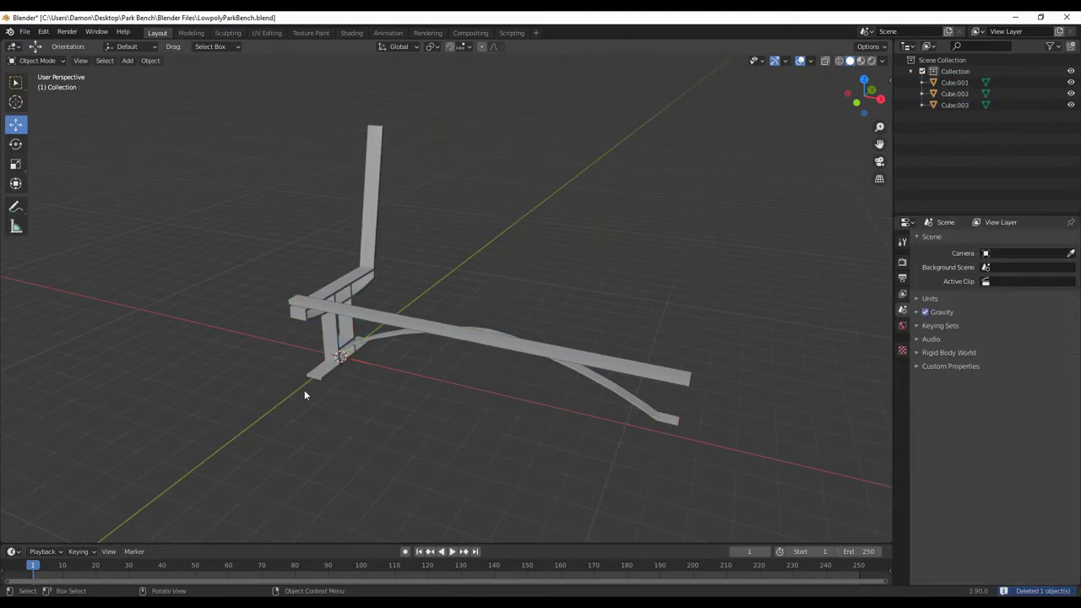
Bevel the end edges of the leg's foot to round them off.
mouse_move(304, 389)
middle_mouse_down()
mouse_move(390, 369)
mouse_move(420, 406)
mouse_move(464, 346)
mouse_move(530, 388)
mouse_move(760, 486)
middle_mouse_up()
scroll(364, 368, "up", 4)
left_click(365, 368)
key("Tab")
key("ctrl+b")
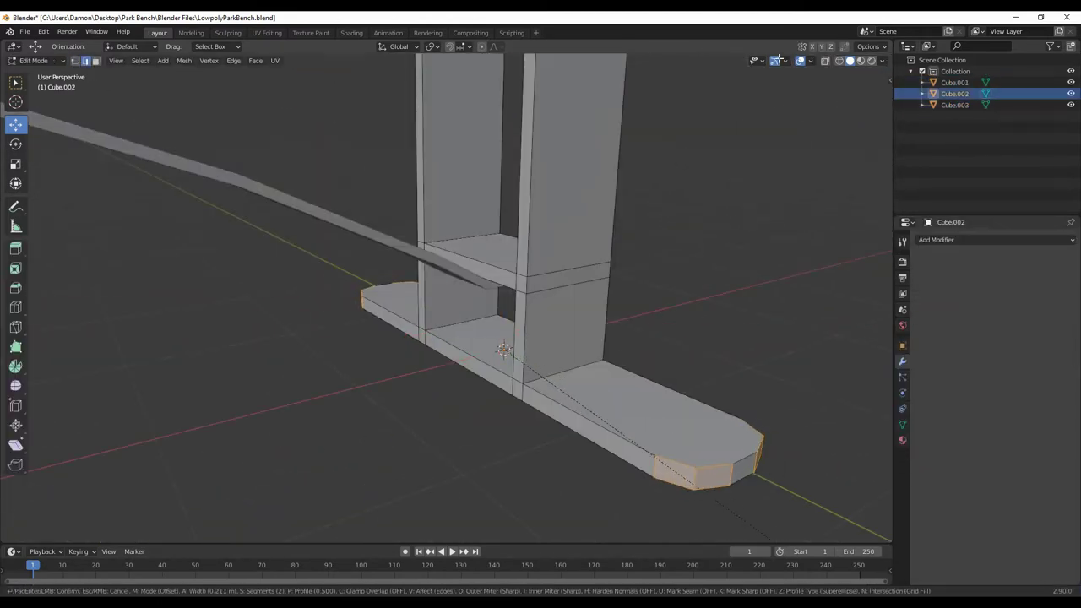
left_click(764, 533)
mouse_move(764, 534)
middle_mouse_down()
mouse_move(507, 422)
mouse_move(465, 380)
middle_mouse_up()
key("Tab")
Bevel the end edges of the arched rail to round its tip.
left_click(470, 343)
scroll(471, 344, "up", 2)
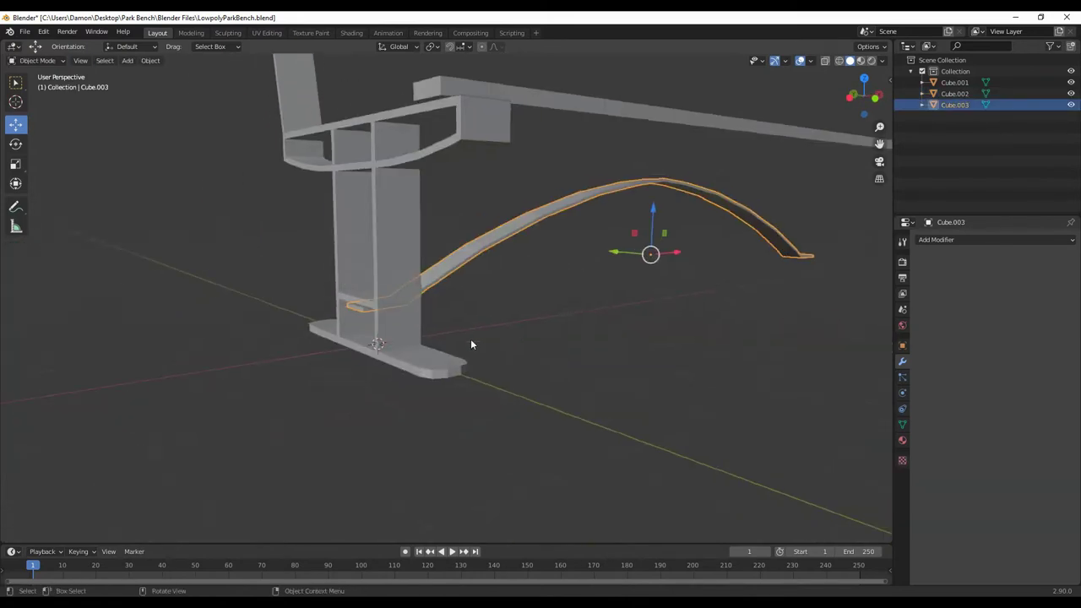
scroll(471, 344, "up", 3)
key("Tab")
mouse_move(325, 353)
middle_mouse_down()
mouse_move(454, 318)
mouse_move(597, 392)
mouse_move(586, 426)
middle_mouse_up()
key("ctrl+b")
left_click(601, 414)
scroll(635, 398, "down", 5)
Enable Auto Smooth in the arched rail's Normals settings.
scroll(589, 361, "up", 5)
mouse_move(635, 398)
middle_mouse_down()
mouse_move(589, 362)
mouse_move(631, 351)
mouse_move(642, 372)
middle_mouse_up()
key("Tab")
left_click(902, 424)
left_click(935, 432)
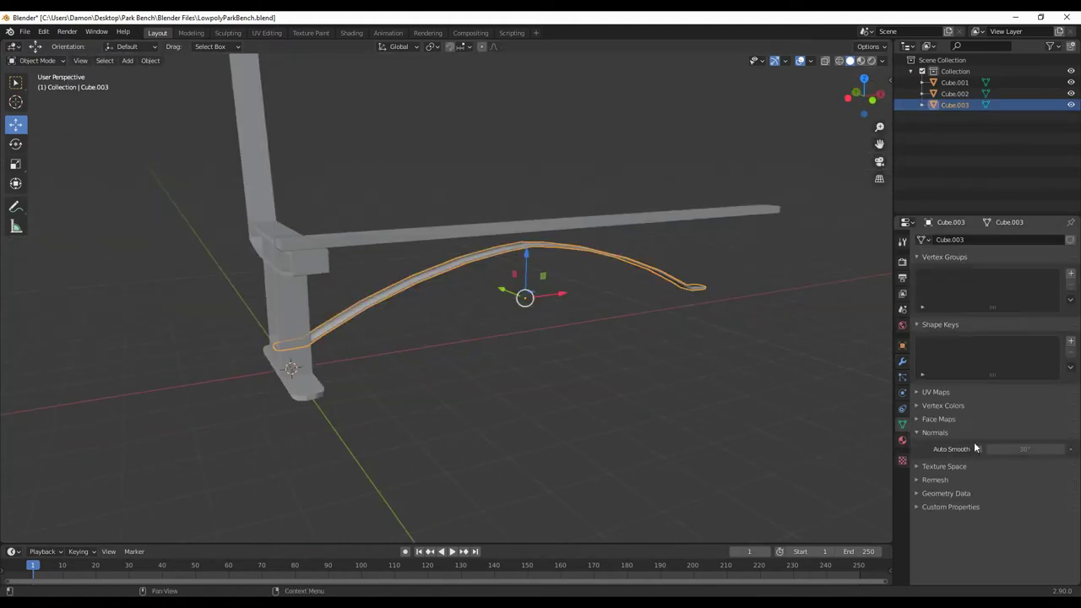
left_click(978, 449)
scroll(523, 372, "up", 4)
Select the leg frame and raise its Auto Smooth angle.
middle_click_drag(524, 372, 392, 344)
scroll(386, 463, "down", 4)
mouse_move(386, 464)
middle_mouse_down()
mouse_move(400, 424)
mouse_move(460, 371)
mouse_move(606, 400)
middle_mouse_up()
scroll(399, 425, "up", 3)
left_click(460, 371)
left_click_drag(1024, 449, 133, 473)
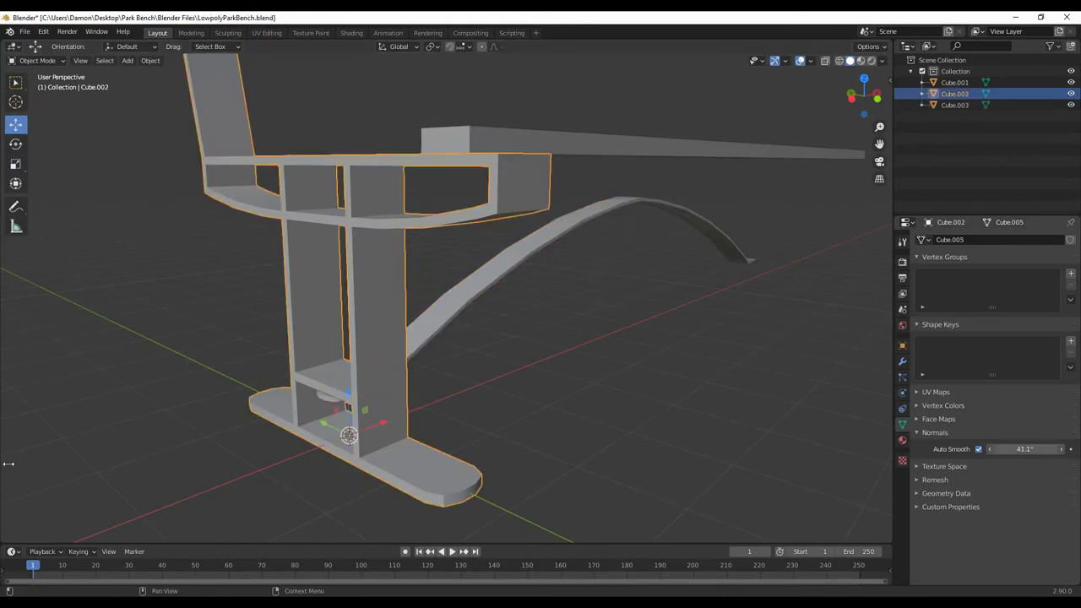
left_click(564, 460)
Select the long seat plank.
scroll(564, 460, "down", 5)
mouse_move(564, 461)
middle_mouse_down()
mouse_move(471, 451)
mouse_move(404, 423)
mouse_move(394, 449)
mouse_move(382, 437)
middle_mouse_up()
key("Tab")
scroll(381, 438, "up", 3)
left_click(413, 394)
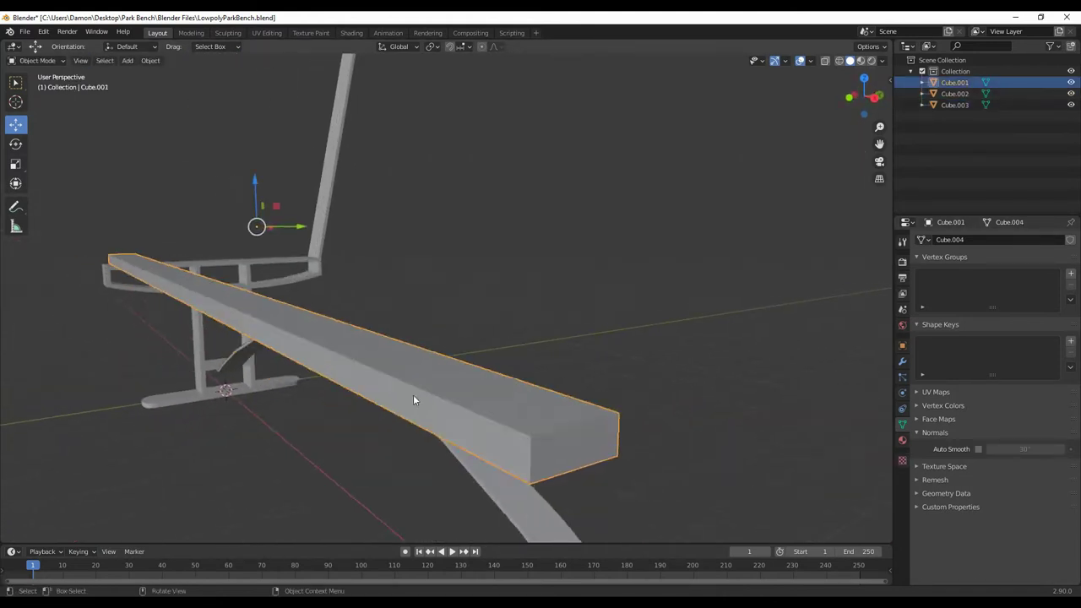
middle_click_drag(413, 395, 424, 414)
Add a 6-vertex cylinder and shrink it onto the foot as a bolt head.
type("6")
key("Return")
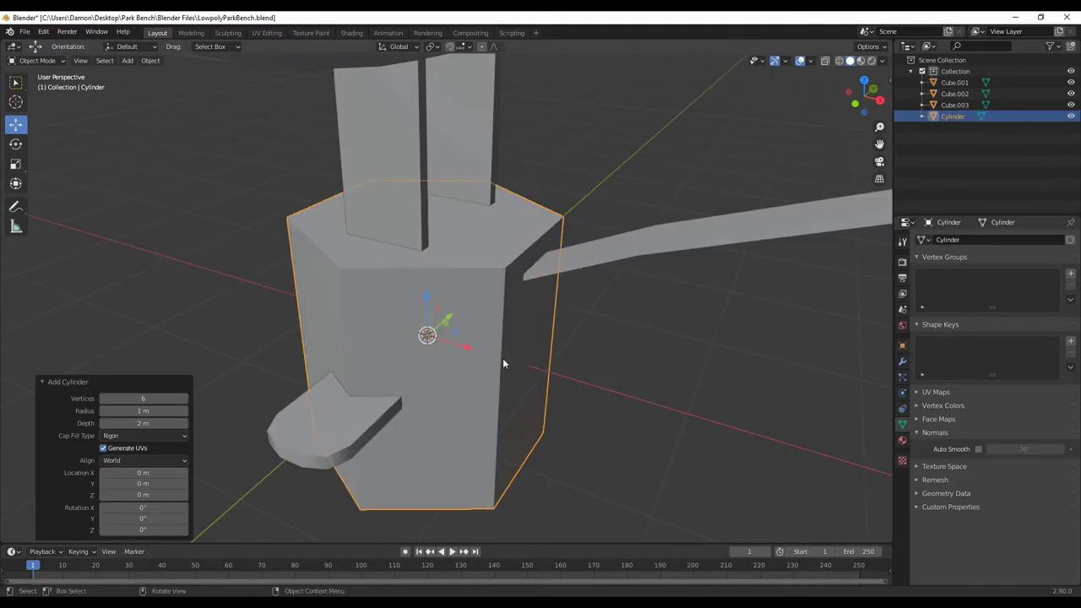
key("shift+space")
key("s")
left_click_drag(476, 350, 453, 319)
left_click(331, 353)
middle_click_drag(331, 353, 453, 383)
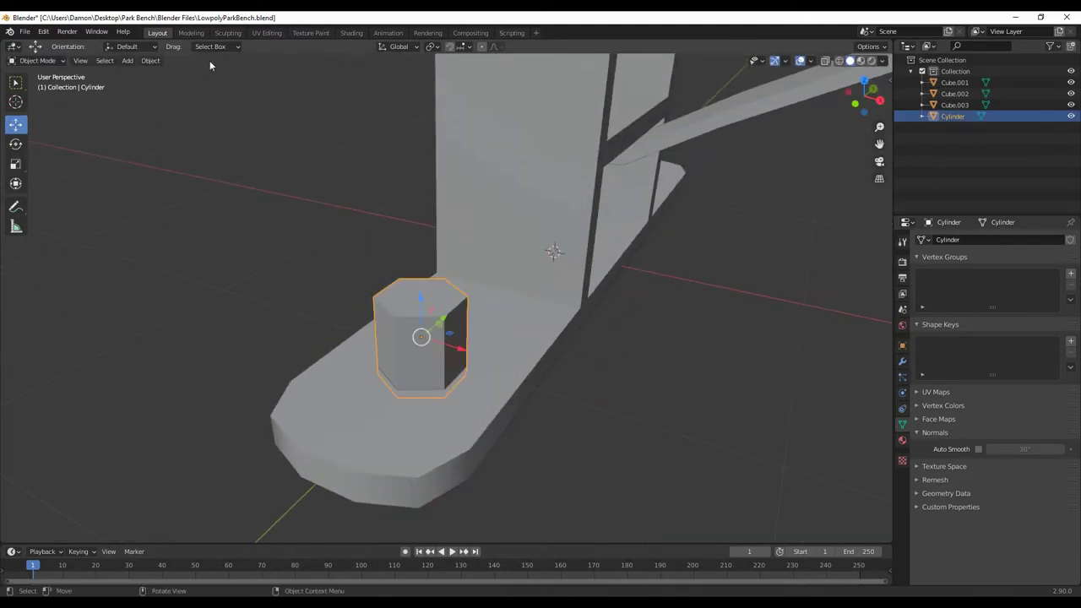
Set the bolt's origin to its geometry and resize it.
right_click(289, 359)
left_click(388, 381)
mouse_move(389, 380)
middle_mouse_down()
mouse_move(500, 368)
mouse_move(401, 293)
mouse_move(369, 342)
mouse_move(355, 279)
middle_mouse_up()
key("s")
left_click(401, 293)
Shade the bolt smooth.
key("Tab")
right_click(368, 210)
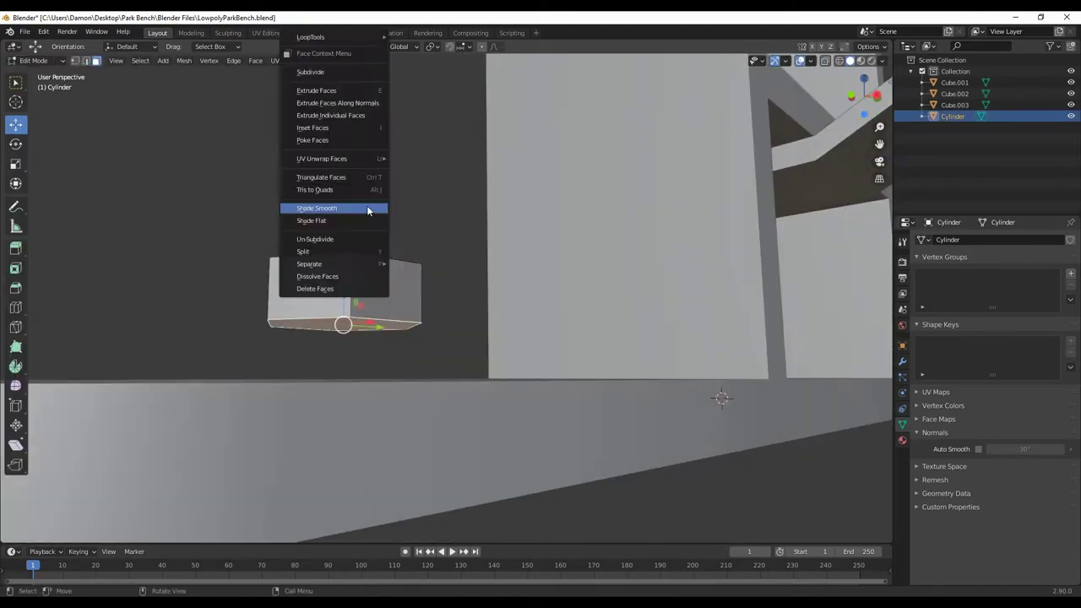
left_click(368, 210)
key("Tab")
Reset the bolt's origin and reduce its size.
mouse_move(368, 329)
middle_mouse_down()
mouse_move(397, 260)
mouse_move(463, 355)
mouse_move(454, 343)
middle_mouse_up()
left_click(155, 60)
left_click(363, 331)
right_click(334, 275)
left_click(429, 290)
key("Tab")
left_click(449, 330)
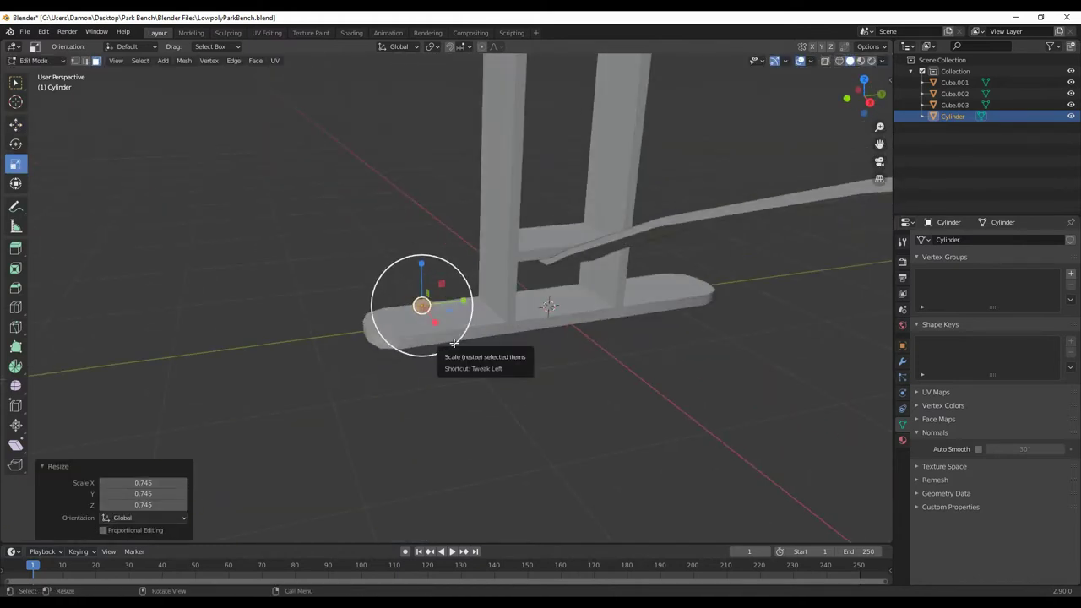
Fine-tune the bolt's position and final size on the foot.
scroll(439, 321, "up", 4)
left_click_drag(421, 302, 423, 301)
left_click(377, 312)
scroll(377, 313, "down", 5)
mouse_move(377, 313)
middle_mouse_down()
mouse_move(354, 355)
mouse_move(441, 355)
mouse_move(298, 392)
mouse_move(579, 321)
middle_mouse_up()
scroll(354, 355, "up", 4)
key("s")
left_click(335, 381)
scroll(334, 382, "down", 5)
scroll(427, 367, "down", 3)
key("Tab")
Duplicate the seat plank and slide the copy beside the first.
left_click(502, 377)
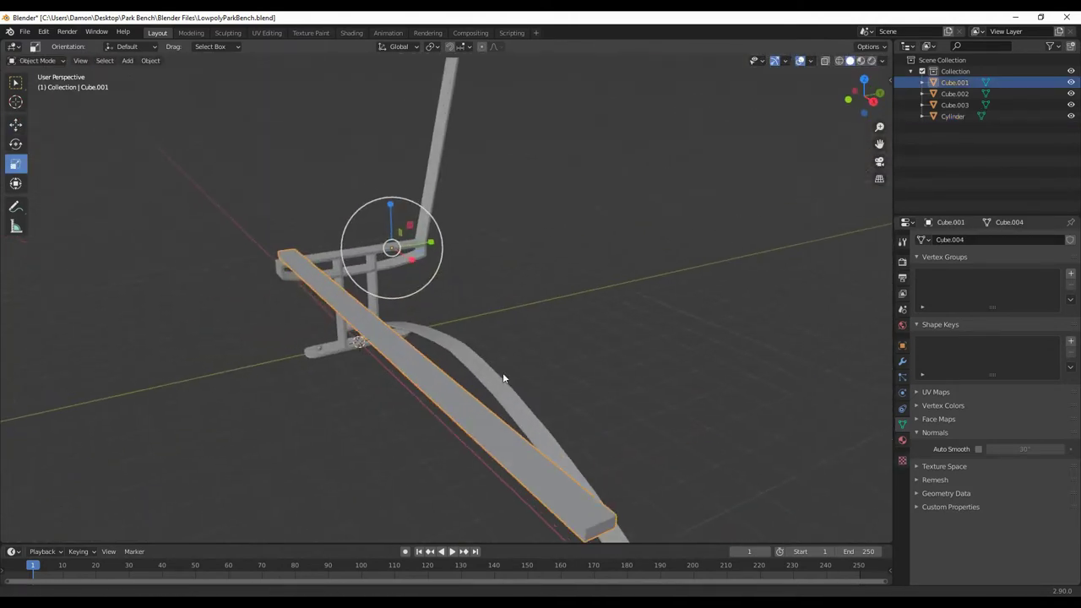
key("shift+d")
mouse_move(502, 377)
middle_mouse_down()
mouse_move(517, 321)
mouse_move(465, 261)
mouse_move(478, 241)
mouse_move(483, 310)
mouse_move(468, 327)
middle_mouse_up()
right_click(517, 320)
key("g")
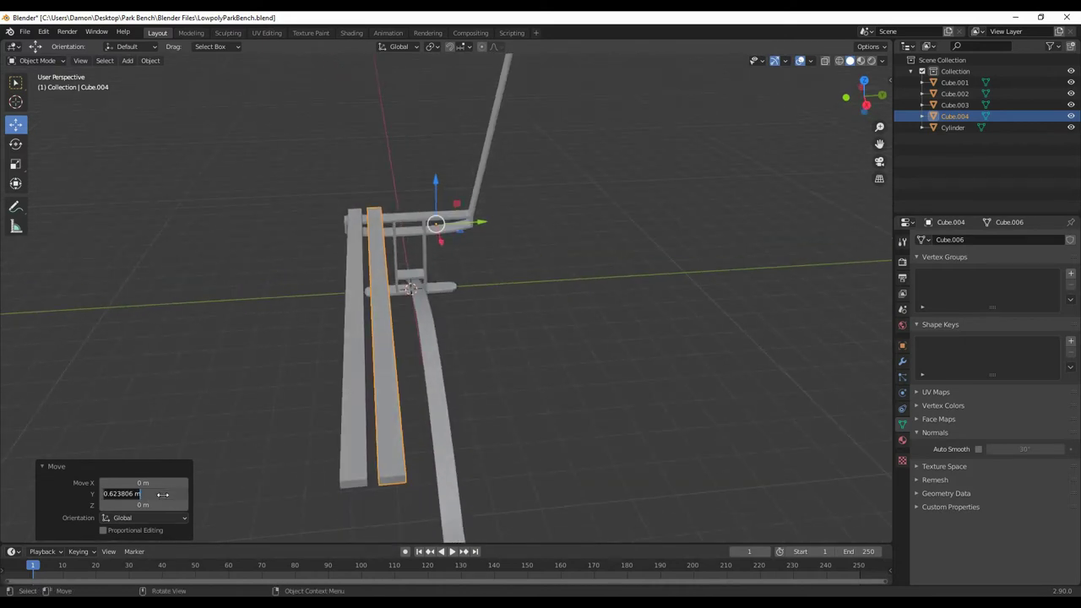
Duplicate the plank again, placing a third slat alongside the others.
key("shift+d")
right_click(492, 263)
key("g")
left_click(439, 304)
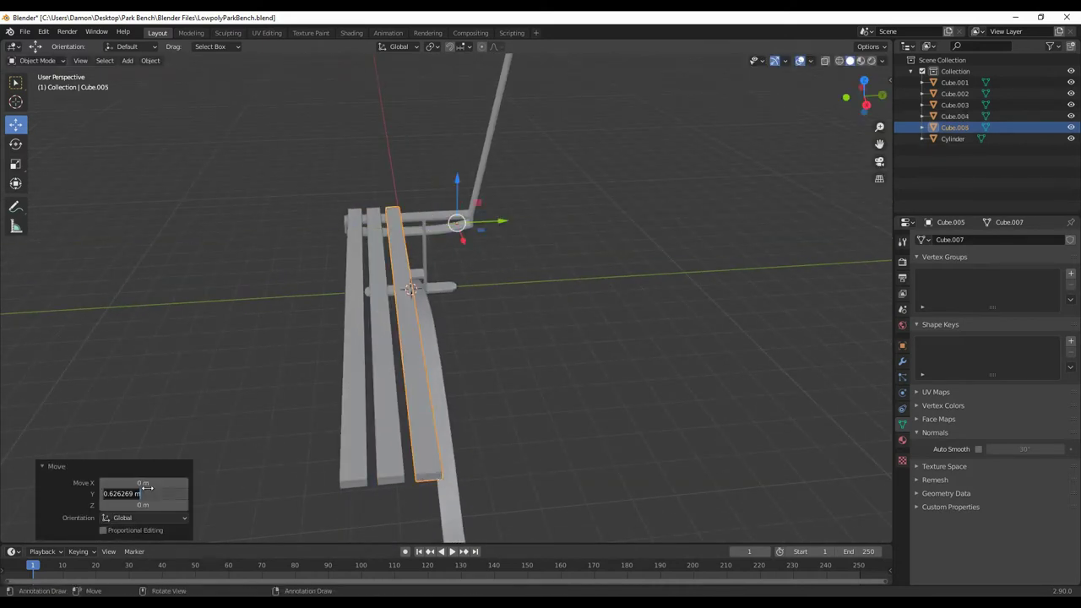
middle_click_drag(440, 304, 415, 344)
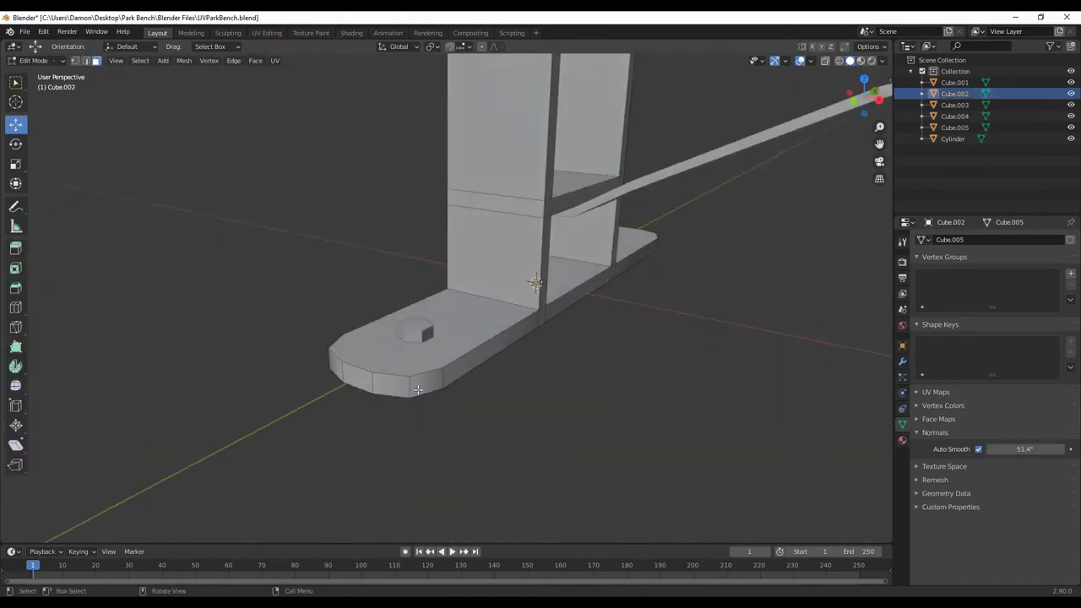
Cut new edges across the leg's foot with the Knife tool.
mouse_move(488, 399)
middle_mouse_down()
mouse_move(500, 362)
mouse_move(507, 473)
middle_mouse_up()
key("1")
key("k")
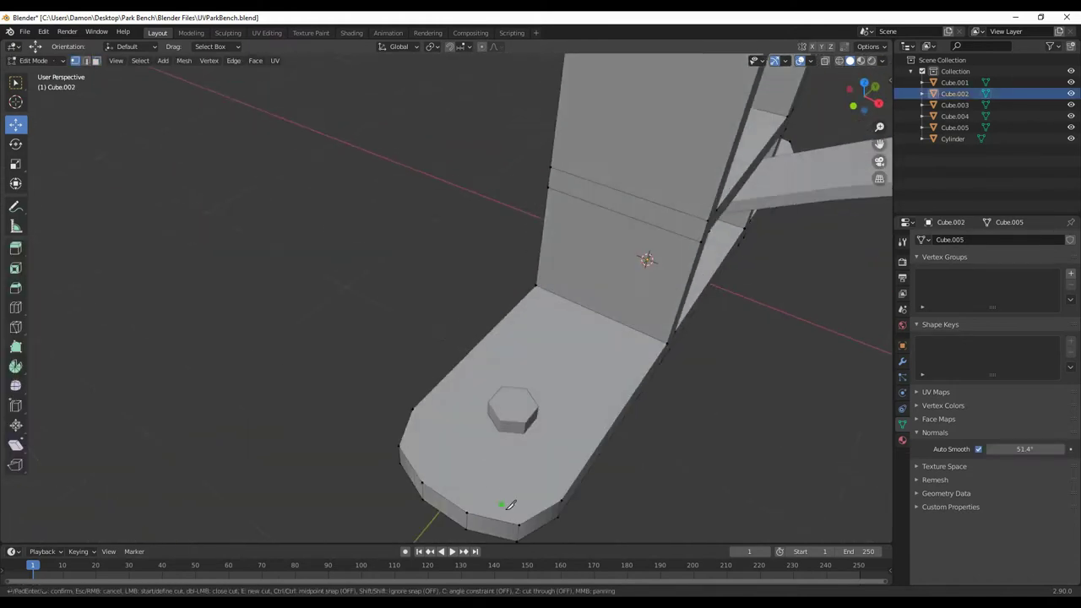
middle_click_drag(724, 413, 460, 439)
key("k")
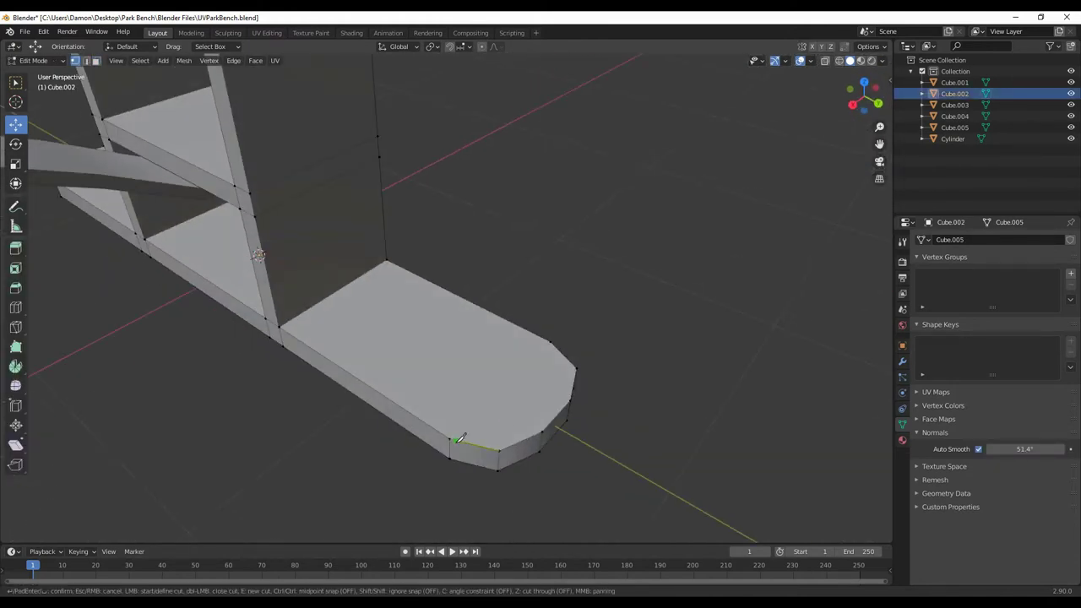
middle_click_drag(580, 363, 564, 175)
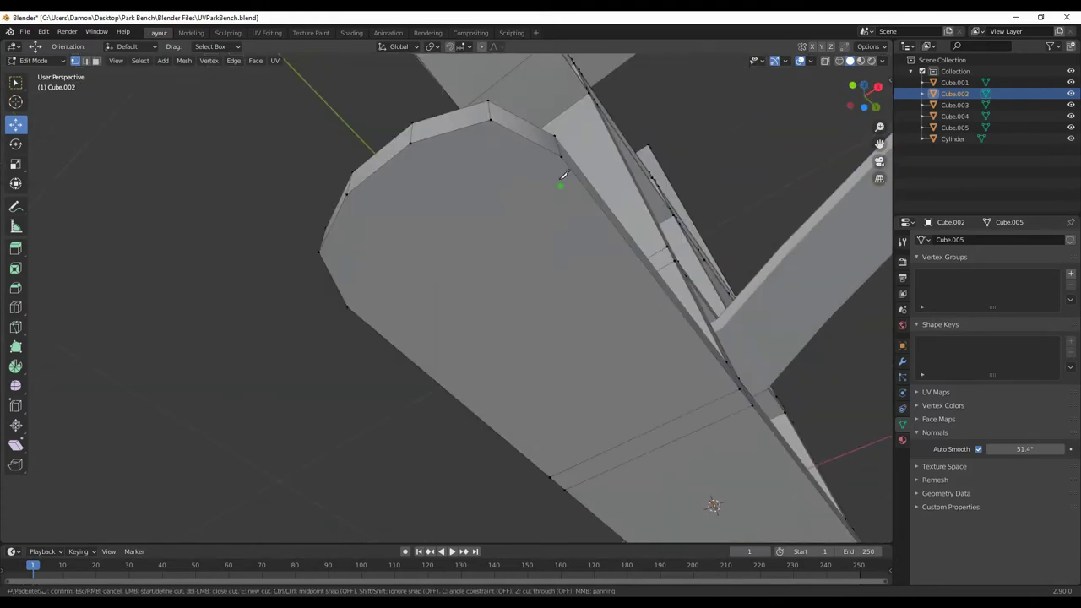
key("Return")
mouse_move(326, 247)
middle_mouse_down()
mouse_move(499, 391)
mouse_move(541, 327)
middle_mouse_up()
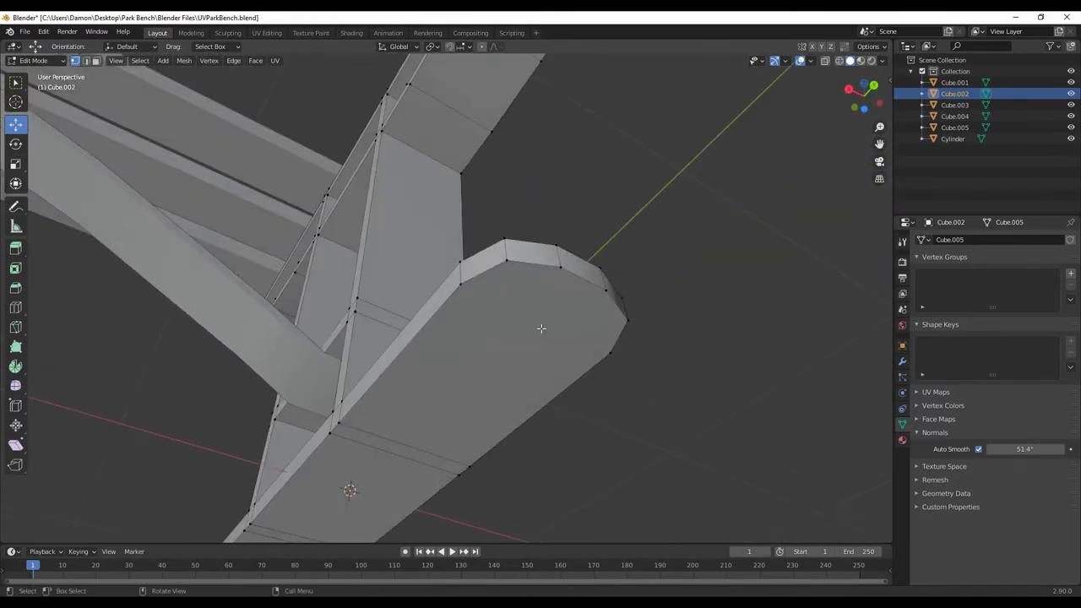
Merge the selected foot vertices at their center.
key("Return")
mouse_move(628, 318)
middle_mouse_down()
mouse_move(569, 379)
mouse_move(589, 367)
mouse_move(374, 471)
mouse_move(402, 449)
middle_mouse_up()
right_click(402, 449)
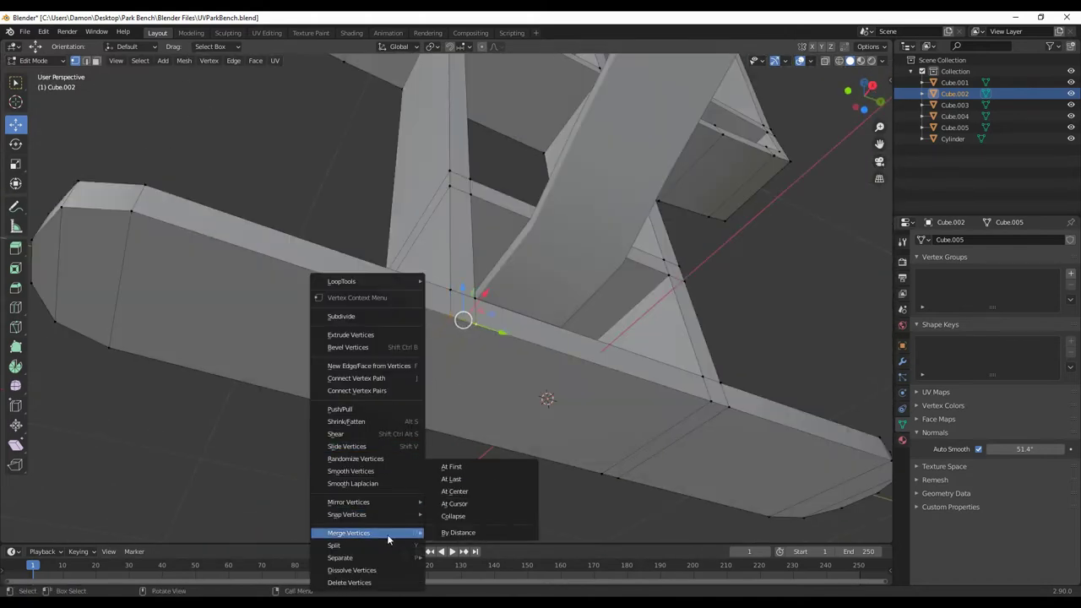
left_click(466, 493)
Inspect the bench underside and select a vertex near the rounded leg end.
middle_click_drag(466, 493, 536, 369)
mouse_move(607, 343)
middle_mouse_down()
mouse_move(639, 338)
mouse_move(197, 326)
mouse_move(266, 270)
mouse_move(462, 420)
mouse_move(772, 394)
mouse_move(428, 333)
mouse_move(695, 369)
mouse_move(336, 264)
mouse_move(495, 265)
mouse_move(490, 437)
mouse_move(321, 321)
mouse_move(714, 321)
mouse_move(577, 427)
mouse_move(591, 441)
middle_mouse_up()
left_click(335, 264)
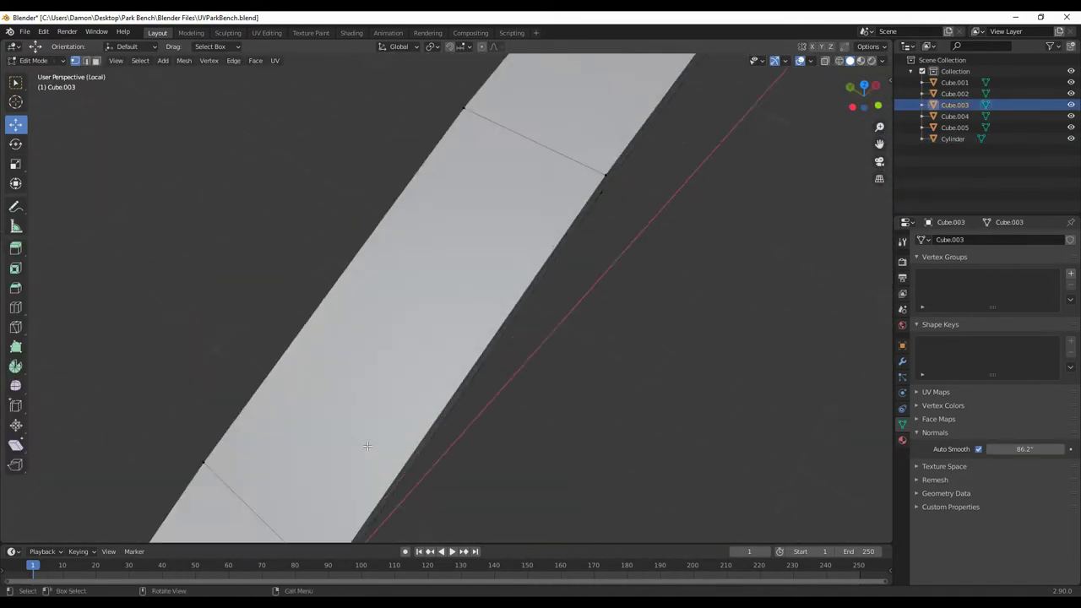
middle_click_drag(517, 427, 269, 263)
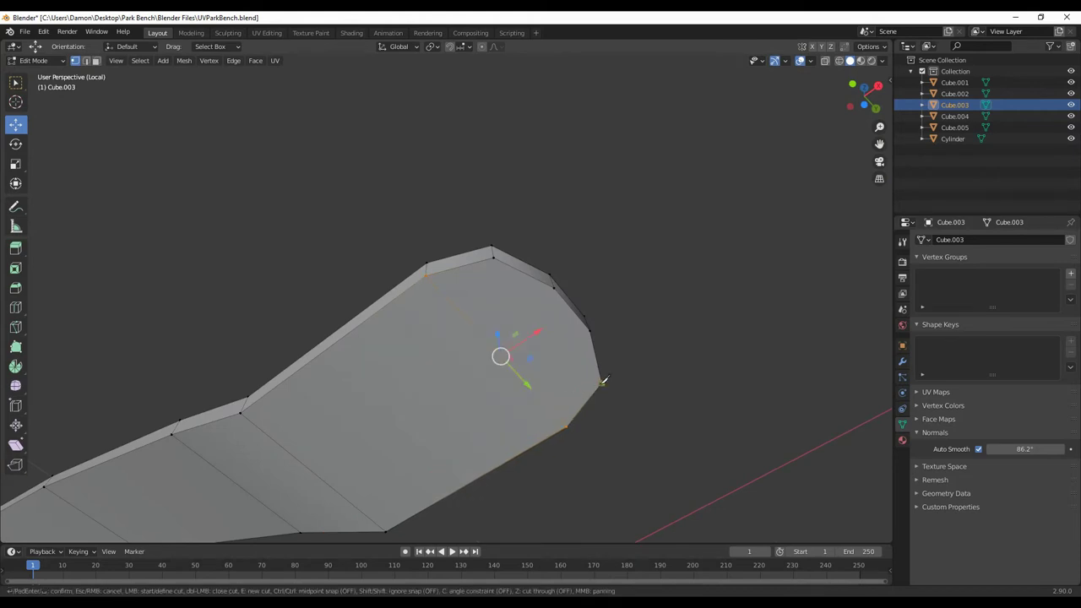
mouse_move(603, 382)
middle_mouse_down()
mouse_move(519, 290)
mouse_move(413, 452)
middle_mouse_up()
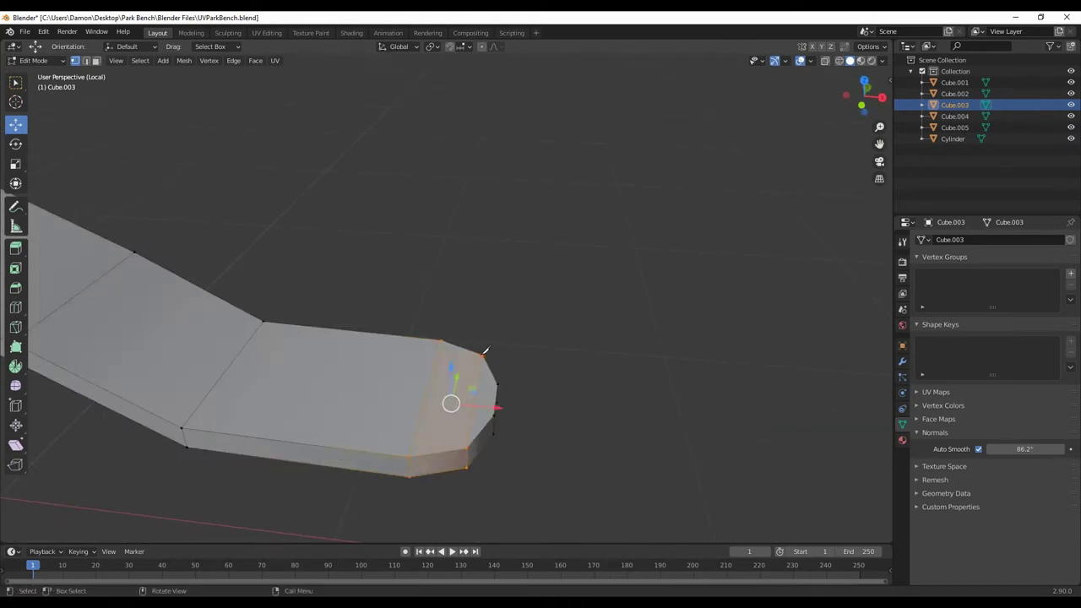
Exit Local view, select all bench parts and switch to the UV Editing workspace.
key("KP_Divide")
key("Tab")
key("a")
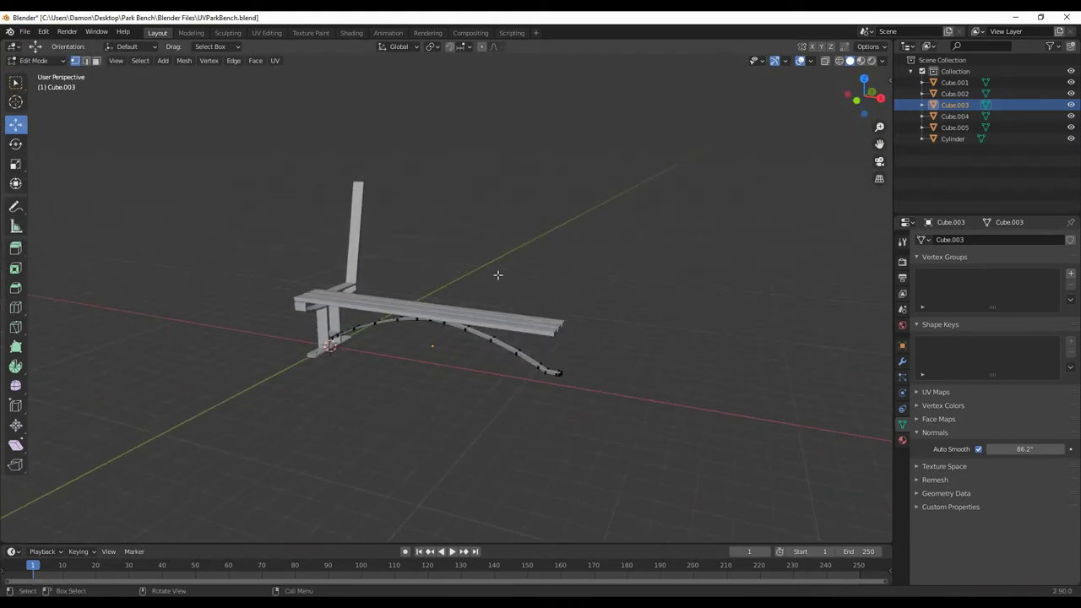
left_click(267, 32)
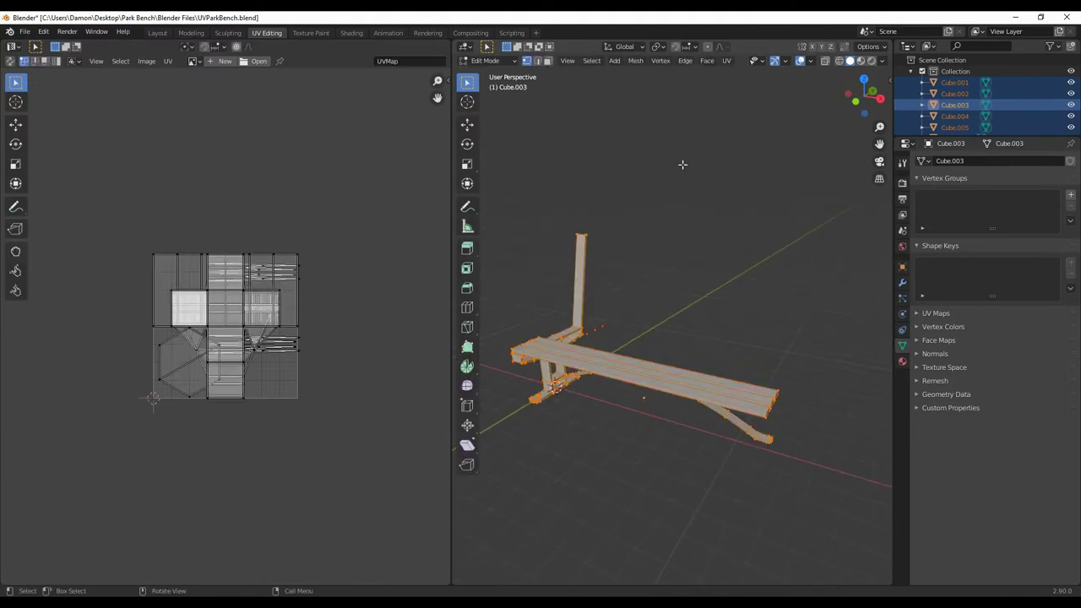
Do a first UV unwrap of the selected bench meshes, then select faces on the seat planks.
left_click(727, 61)
left_click(751, 85)
mouse_move(642, 354)
middle_mouse_down()
mouse_move(718, 372)
mouse_move(776, 441)
middle_mouse_up()
left_click(724, 372)
left_click(740, 349)
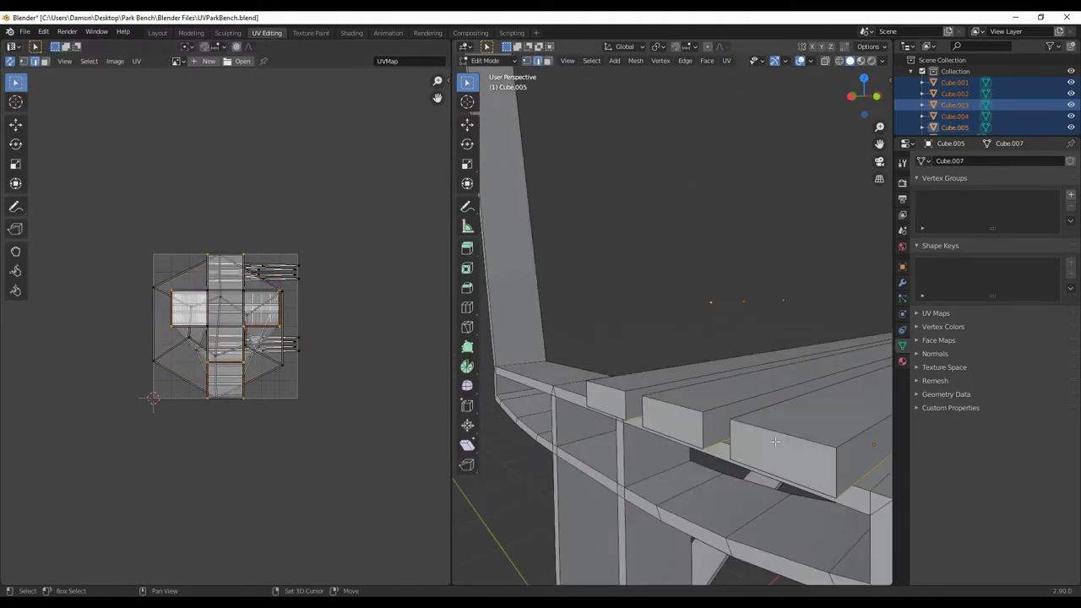
left_click(606, 410, "alt")
scroll(659, 423, "down", 5)
scroll(684, 426, "up", 4)
scroll(671, 354, "up", 2)
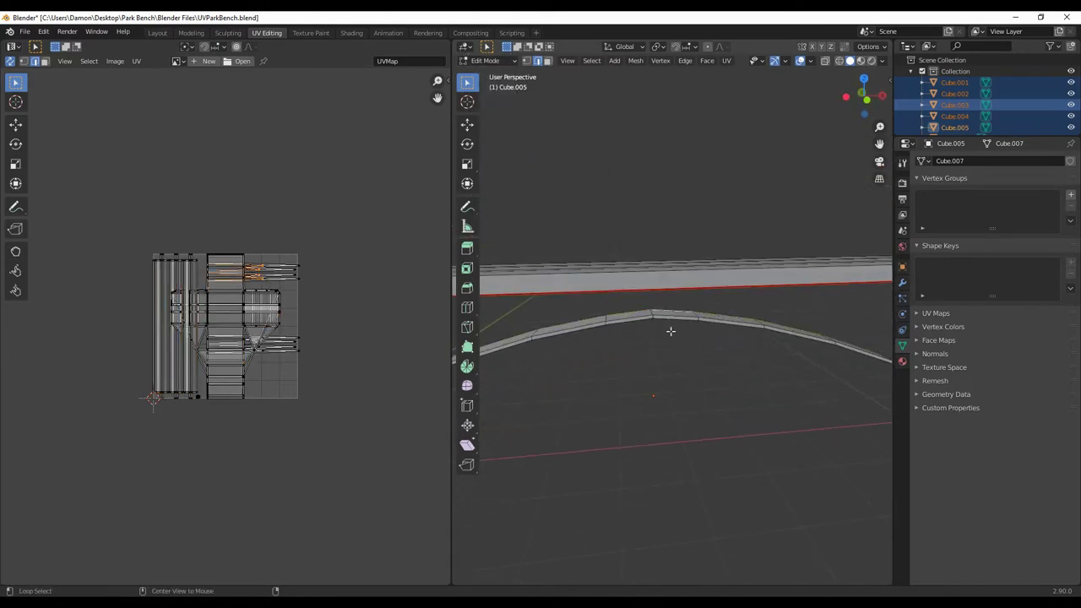
Select edges on the arched leg, backrest and frame, and mark them as a seam.
left_click(671, 331, "alt")
mouse_move(671, 331)
middle_mouse_down()
mouse_move(631, 440)
mouse_move(645, 412)
mouse_move(676, 397)
middle_mouse_up()
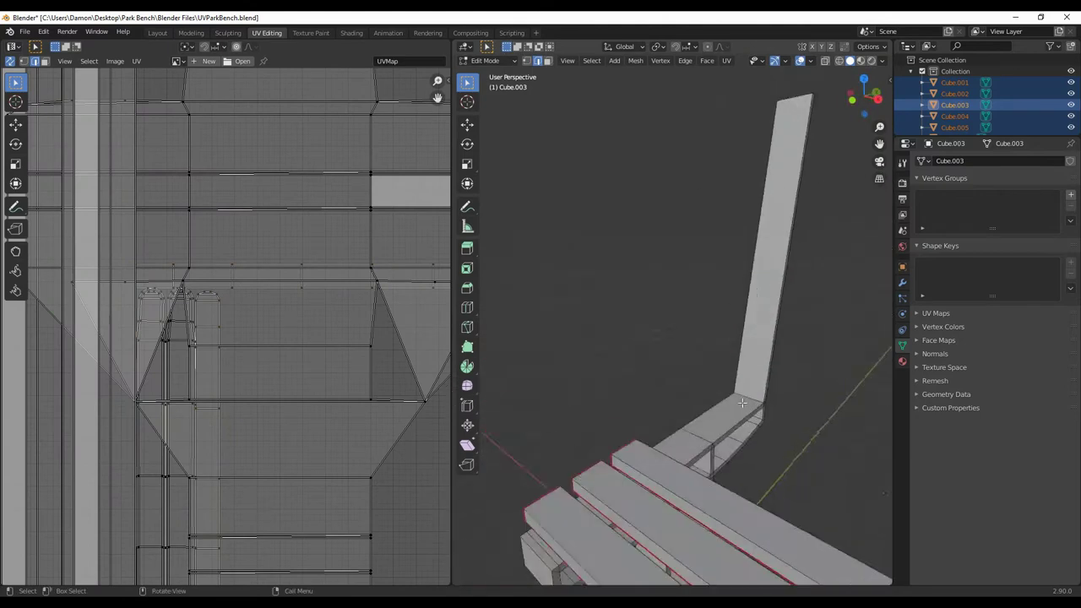
left_click(712, 449, "alt")
mouse_move(713, 448)
middle_mouse_down()
mouse_move(652, 298)
mouse_move(675, 491)
middle_mouse_up()
left_click(653, 297, "alt")
scroll(675, 491, "up", 2)
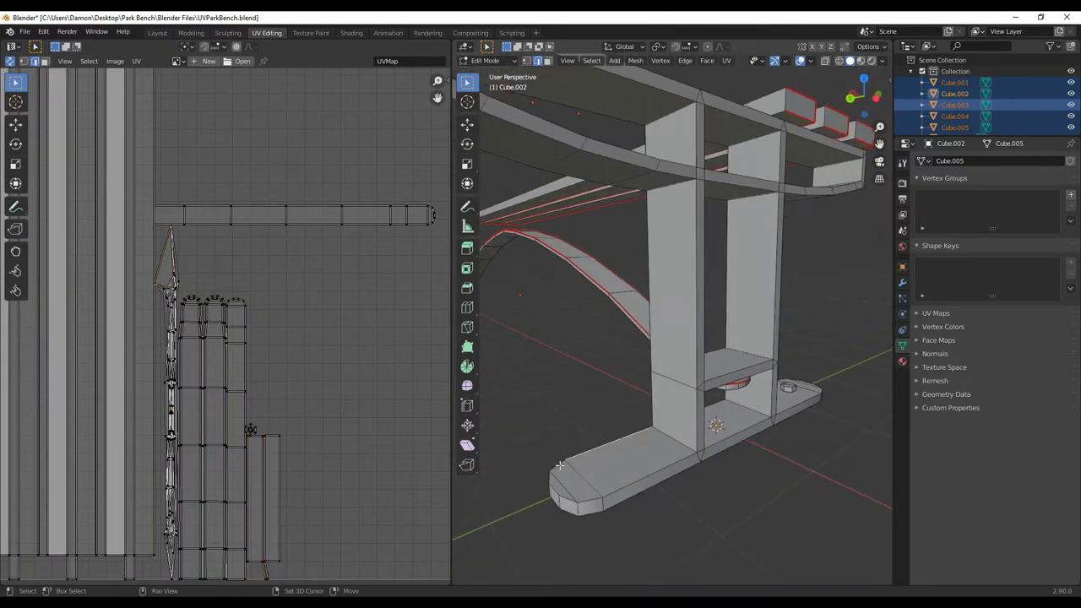
mouse_move(718, 505)
middle_mouse_down()
mouse_move(743, 306)
mouse_move(583, 283)
mouse_move(760, 372)
mouse_move(591, 405)
mouse_move(569, 427)
mouse_move(743, 451)
mouse_move(845, 422)
middle_mouse_up()
right_click(744, 307)
left_click(760, 306)
Select further edge loops around the frame and seat frame.
left_click(789, 379, "alt")
left_click(591, 405, "alt")
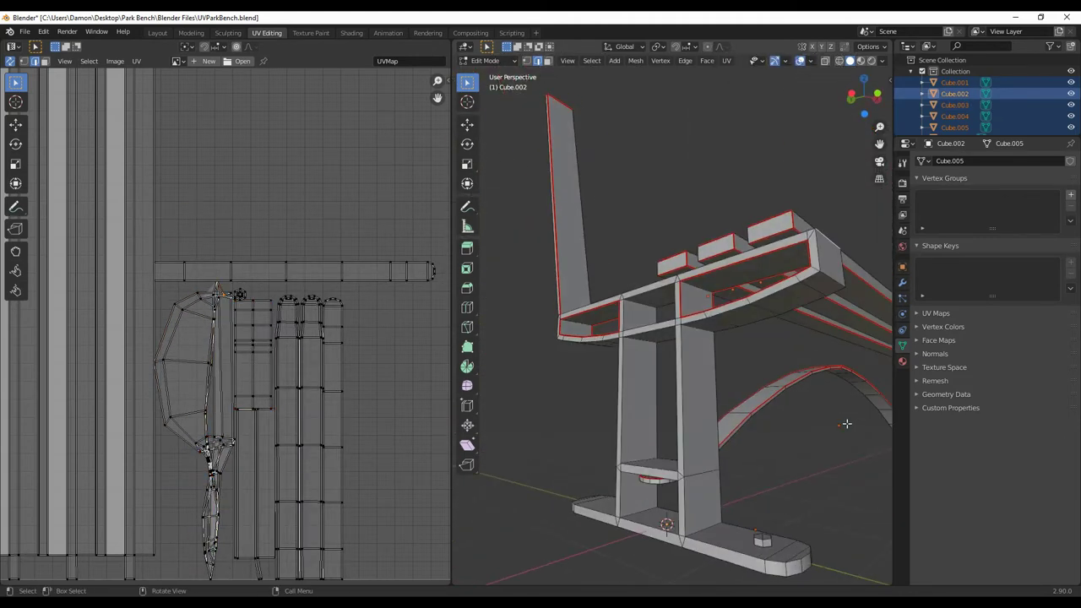
scroll(685, 333, "up", 1)
mouse_move(685, 334)
middle_mouse_down()
mouse_move(527, 367)
mouse_move(642, 381)
mouse_move(675, 368)
middle_mouse_up()
left_click(617, 350, "alt")
mouse_move(628, 296)
middle_mouse_down()
mouse_move(625, 350)
mouse_move(676, 355)
mouse_move(718, 380)
middle_mouse_up()
scroll(361, 403, "down", 2)
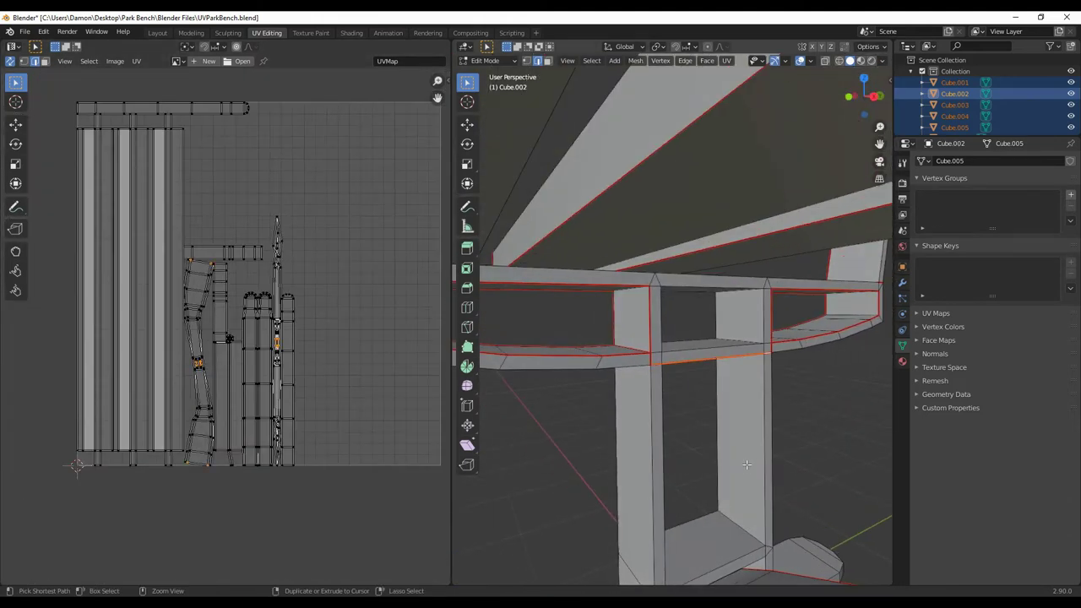
left_click(803, 425, "alt")
mouse_move(803, 424)
middle_mouse_down()
mouse_move(788, 454)
mouse_move(797, 391)
middle_mouse_up()
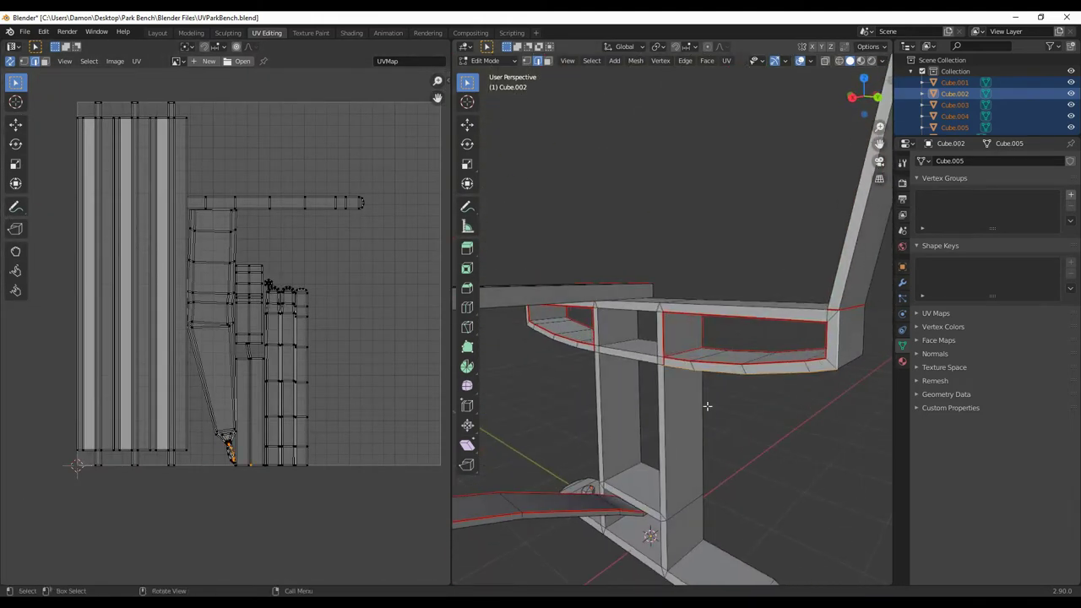
mouse_move(708, 406)
middle_mouse_down()
mouse_move(772, 357)
mouse_move(546, 381)
mouse_move(565, 434)
middle_mouse_up()
Mark the inner seat-frame edges as seams.
left_click(546, 380, "alt")
scroll(195, 336, "up", 5)
mouse_move(557, 397)
middle_mouse_down()
mouse_move(591, 375)
mouse_move(642, 397)
middle_mouse_up()
scroll(248, 377, "down", 3)
mouse_move(676, 439)
middle_mouse_down()
mouse_move(709, 458)
mouse_move(760, 439)
middle_mouse_up()
right_click(837, 439)
left_click(837, 439)
Mark an edge loop on the base leg and more frame edges as seams.
mouse_move(837, 439)
middle_mouse_down()
mouse_move(806, 499)
mouse_move(745, 467)
middle_mouse_up()
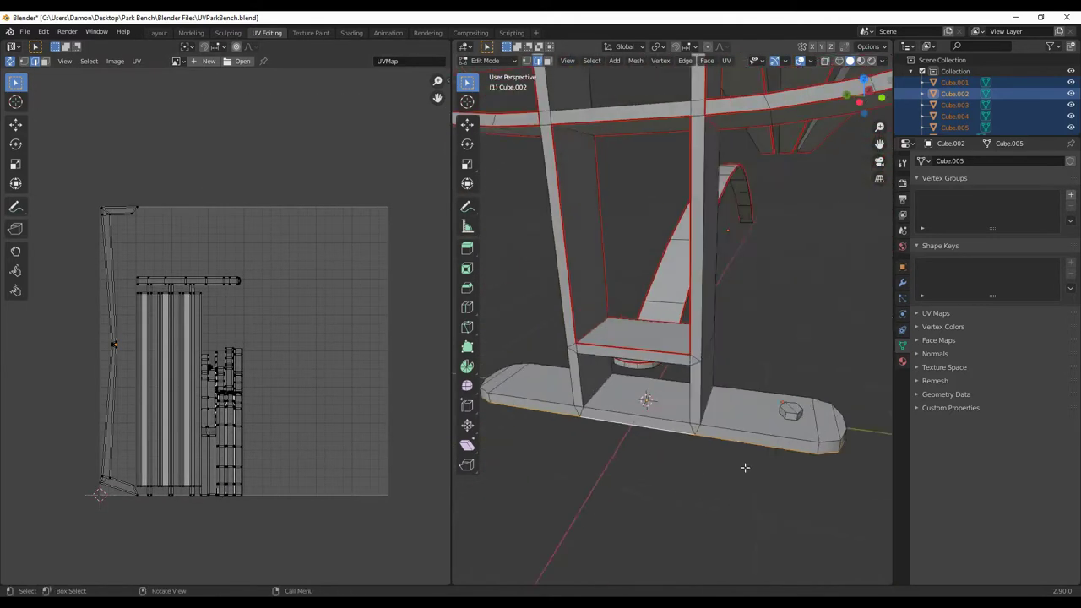
mouse_move(526, 358)
middle_mouse_down()
mouse_move(591, 397)
mouse_move(660, 467)
mouse_move(736, 500)
middle_mouse_up()
left_click(608, 405, "alt")
right_click(736, 499)
left_click(736, 499)
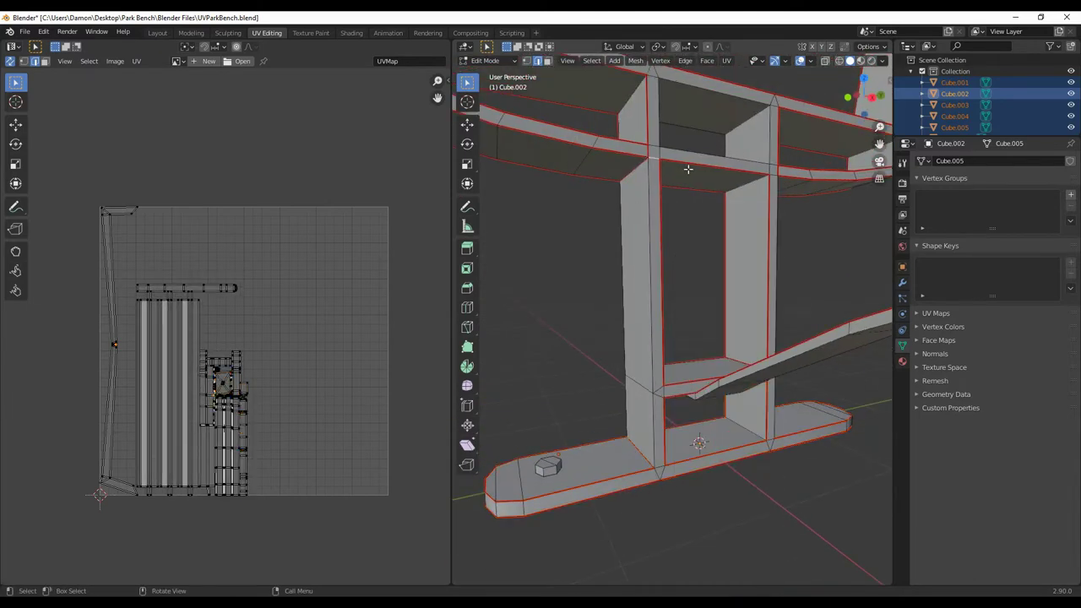
right_click(789, 338)
left_click(789, 338)
Mark the remaining frame edges as seams with Ctrl+E and re-unwrap the islands.
mouse_move(789, 338)
middle_mouse_down()
mouse_move(625, 394)
mouse_move(625, 347)
mouse_move(642, 363)
middle_mouse_up()
scroll(627, 363, "up", 3)
scroll(99, 446, "up", 3)
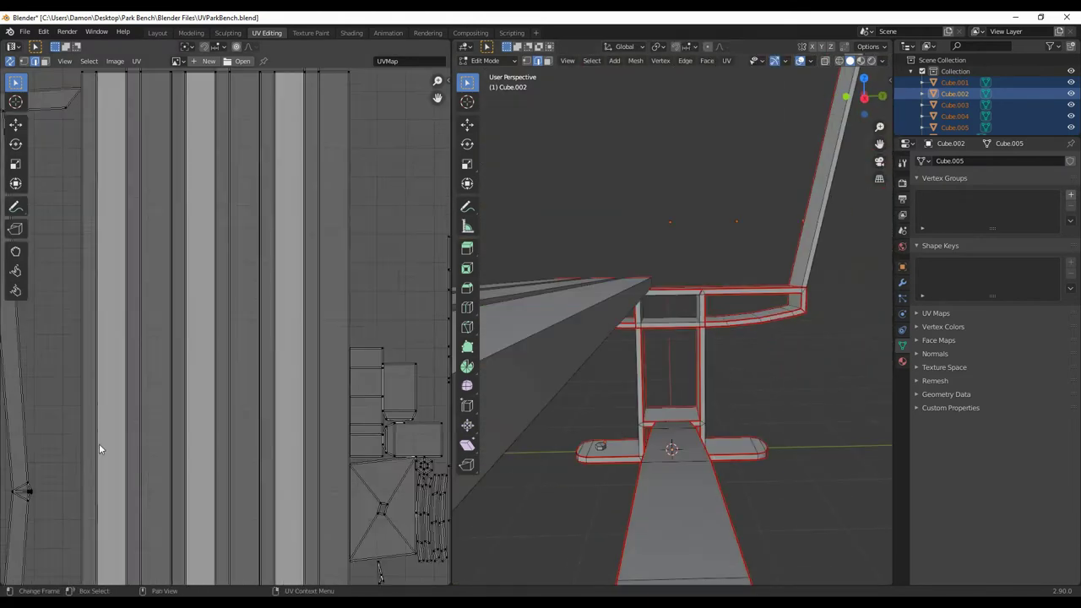
scroll(306, 388, "up", 3)
scroll(330, 431, "up", 2)
scroll(331, 431, "down", 4)
scroll(358, 507, "up", 1)
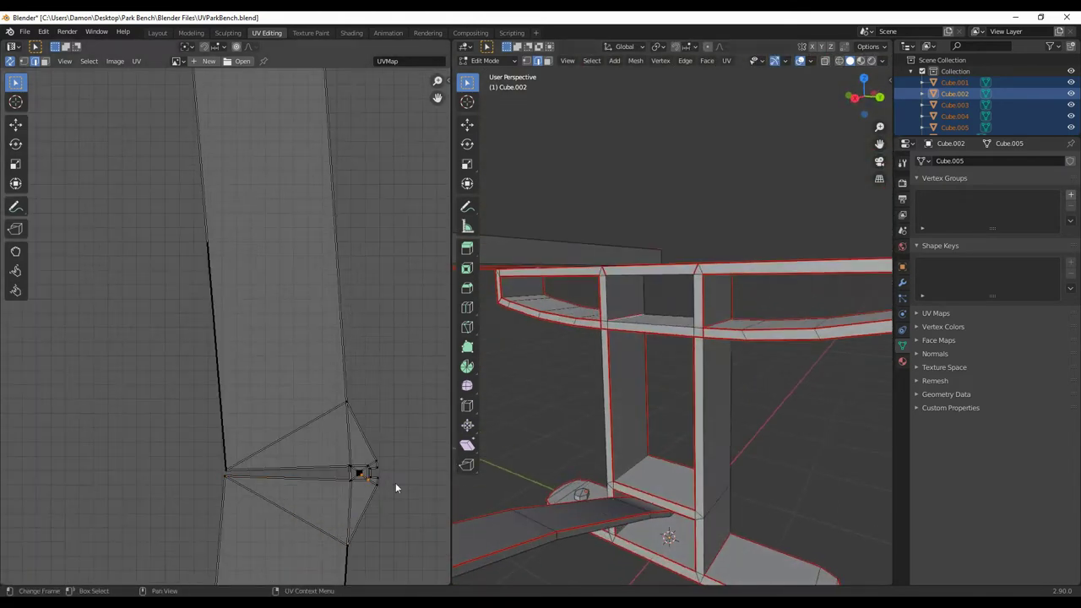
mouse_move(659, 363)
middle_mouse_down()
mouse_move(780, 229)
mouse_move(620, 201)
mouse_move(627, 222)
mouse_move(574, 502)
mouse_move(611, 482)
mouse_move(586, 417)
middle_mouse_up()
scroll(695, 336, "down", 5)
scroll(779, 229, "up", 5)
key("ctrl+e")
left_click(811, 309)
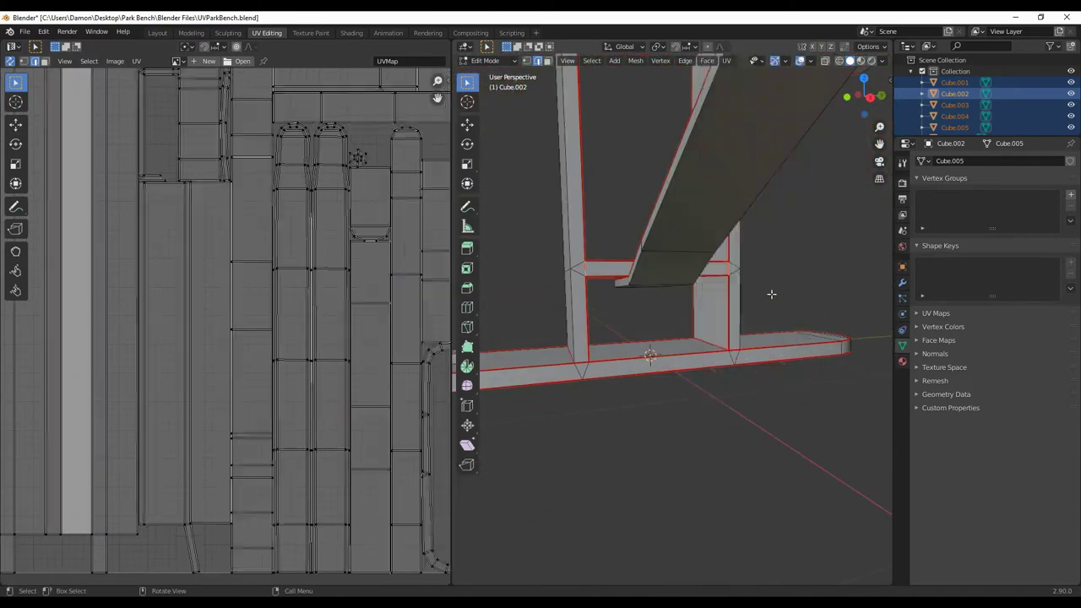
scroll(141, 466, "up", 5)
key("ctrl+e")
left_click(617, 444)
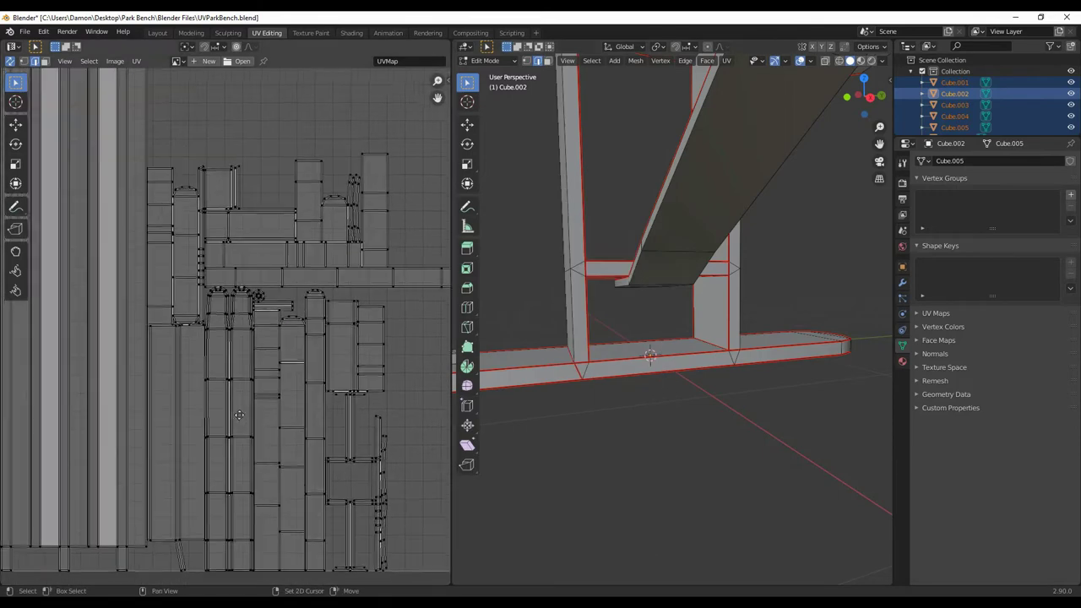
Select all UV islands, average their scale, and pack them into one square.
scroll(355, 431, "down", 5)
key("a")
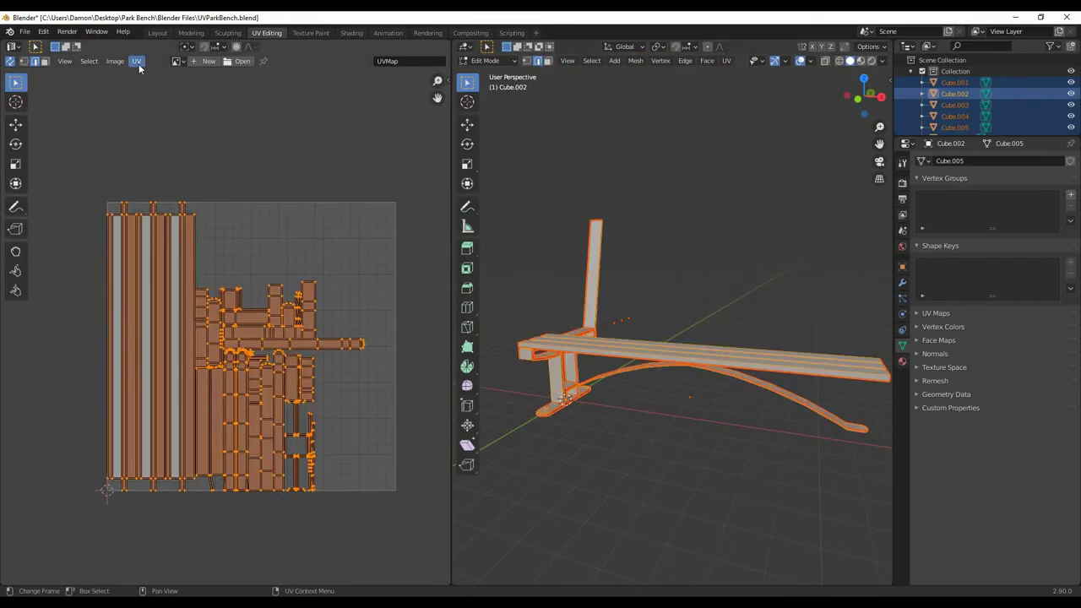
left_click(136, 61)
left_click(169, 338)
left_click(136, 61)
left_click(169, 351)
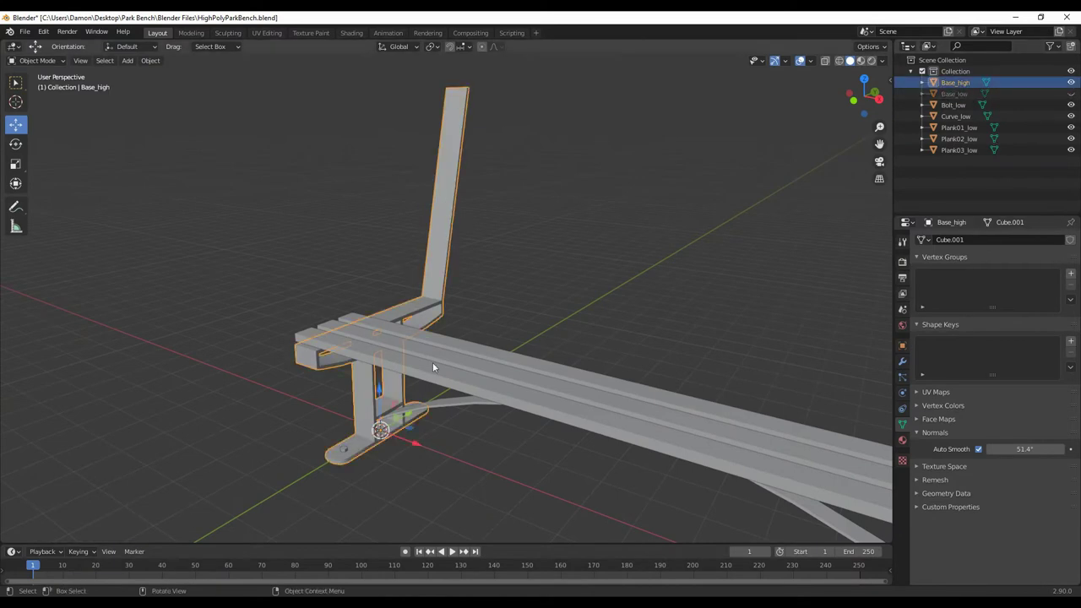
Isolate Base_high in Edit Mode and hide the seam overlay.
key("KP_Divide")
key("Tab")
scroll(545, 413, "up", 3)
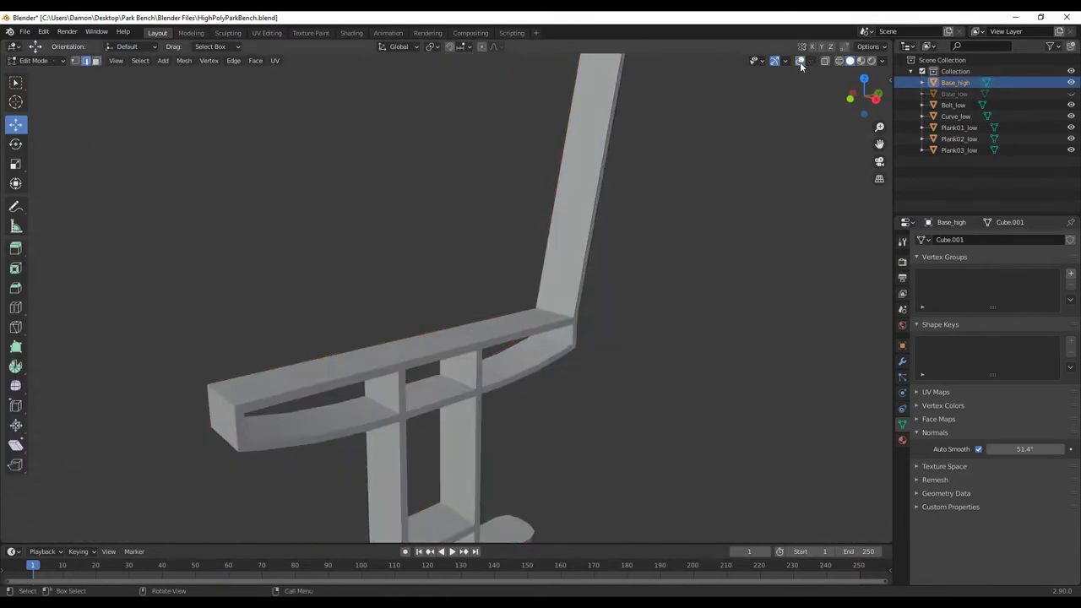
left_click(810, 60)
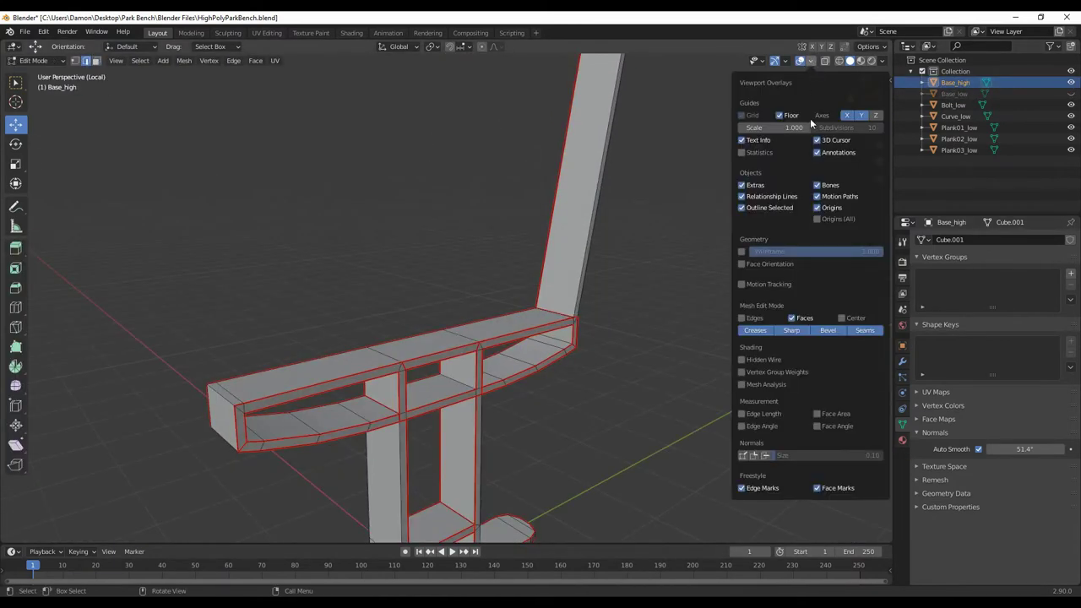
left_click(858, 332)
Bevel the Base_high frame edges with 6 segments at 0.00972 m, then return to Object Mode.
middle_click_drag(634, 357, 589, 369)
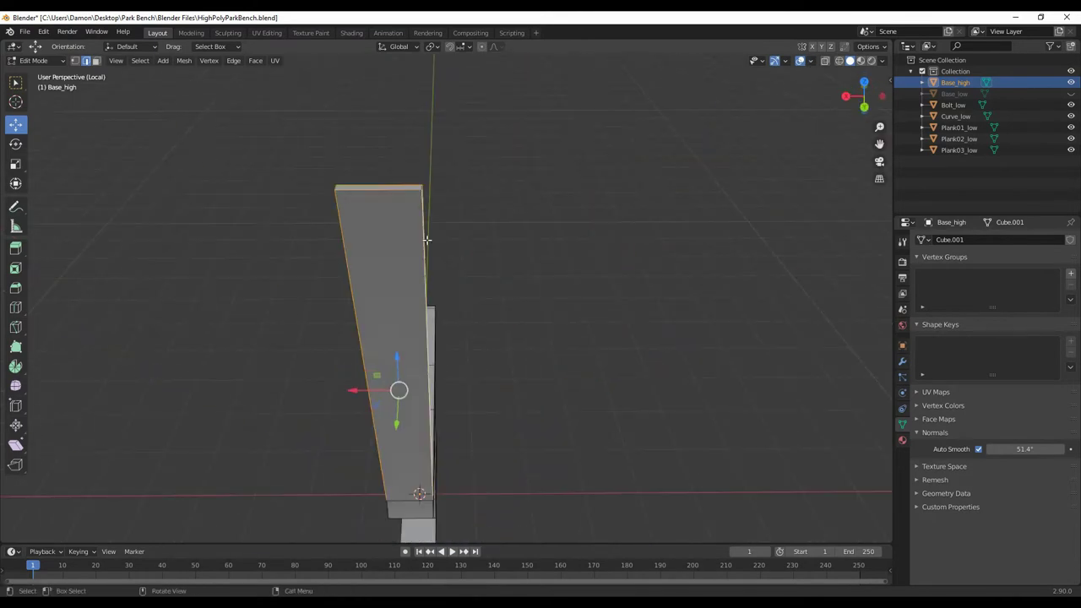
middle_click_drag(685, 161, 442, 289)
scroll(445, 307, "up", 4)
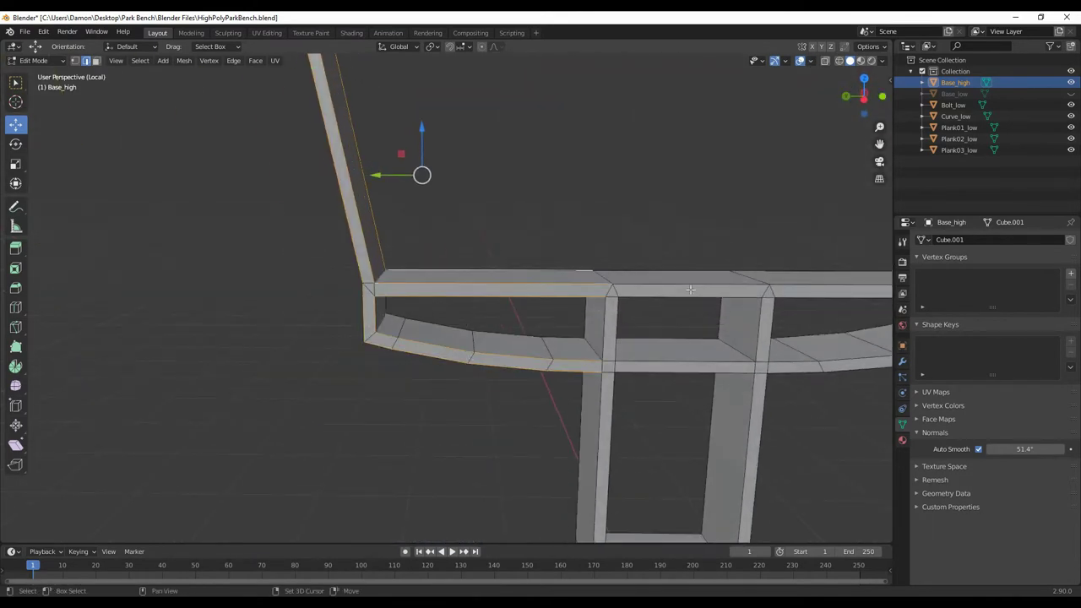
scroll(690, 290, "down", 3)
middle_click_drag(690, 290, 517, 418)
mouse_move(561, 383)
middle_mouse_down()
mouse_move(449, 392)
mouse_move(404, 420)
middle_mouse_up()
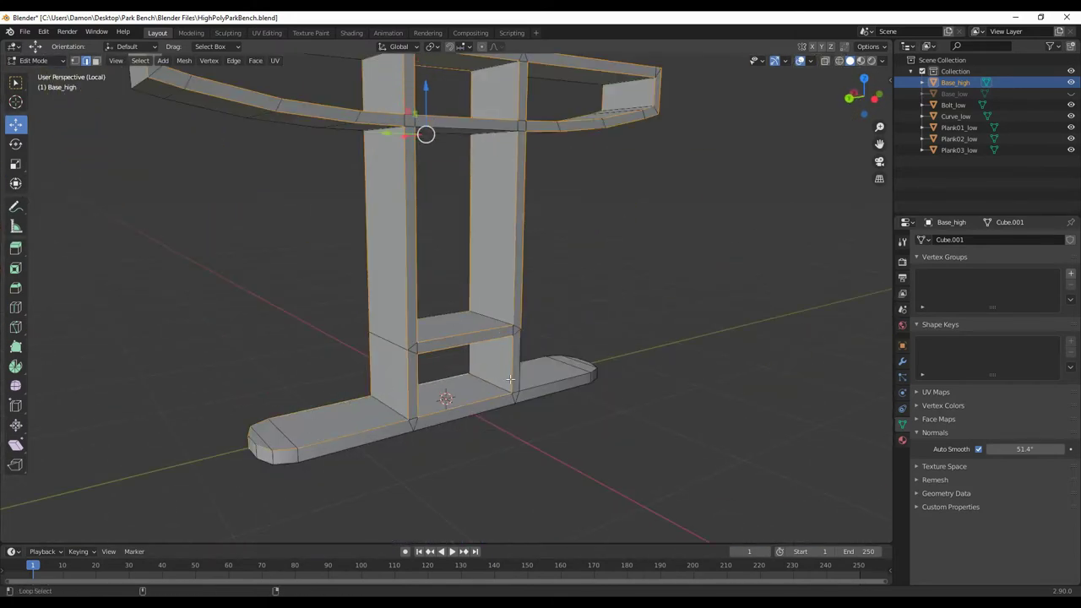
middle_click_drag(301, 463, 460, 350)
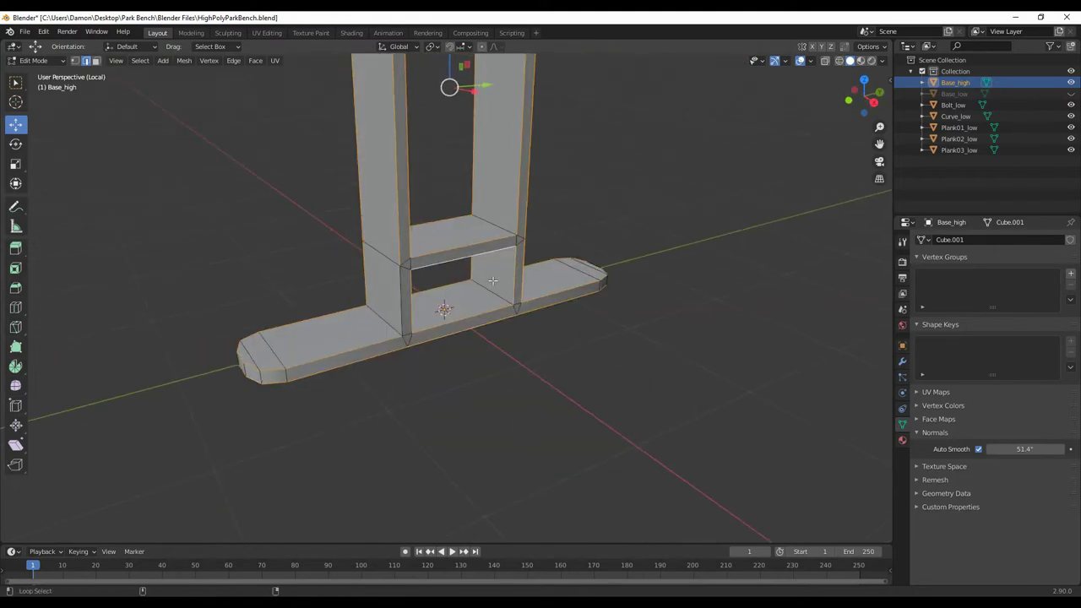
mouse_move(492, 281)
middle_mouse_down()
mouse_move(545, 396)
mouse_move(339, 411)
middle_mouse_up()
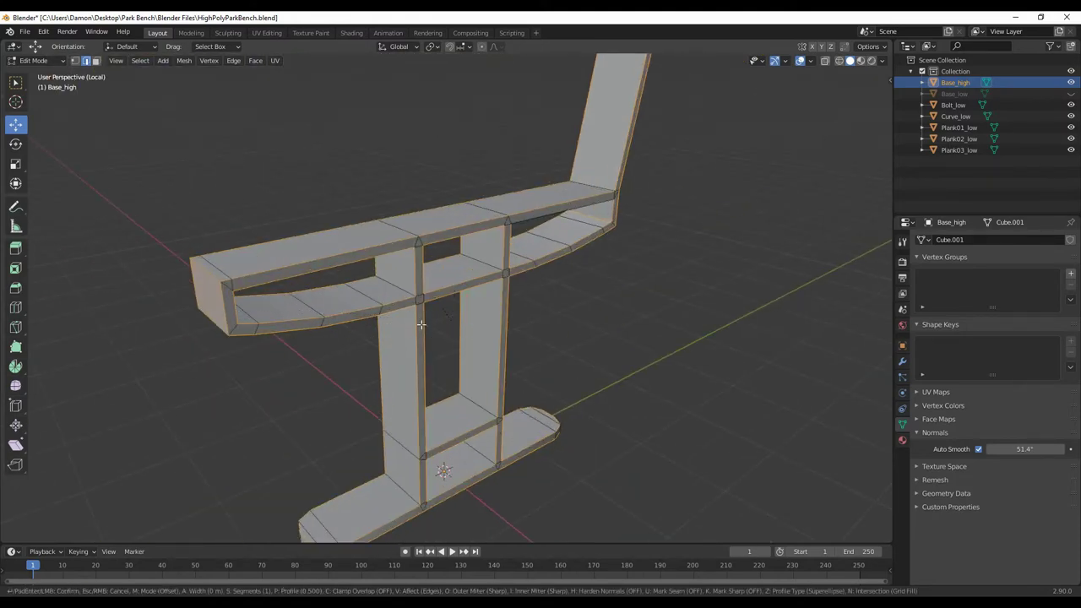
left_click(306, 493)
mouse_move(258, 386)
middle_mouse_down()
mouse_move(568, 374)
mouse_move(469, 367)
middle_mouse_up()
left_click(562, 381)
key("Tab")
Isolate the Curve_high plank, select all its geometry, and bevel its edges.
key("KP_Divide")
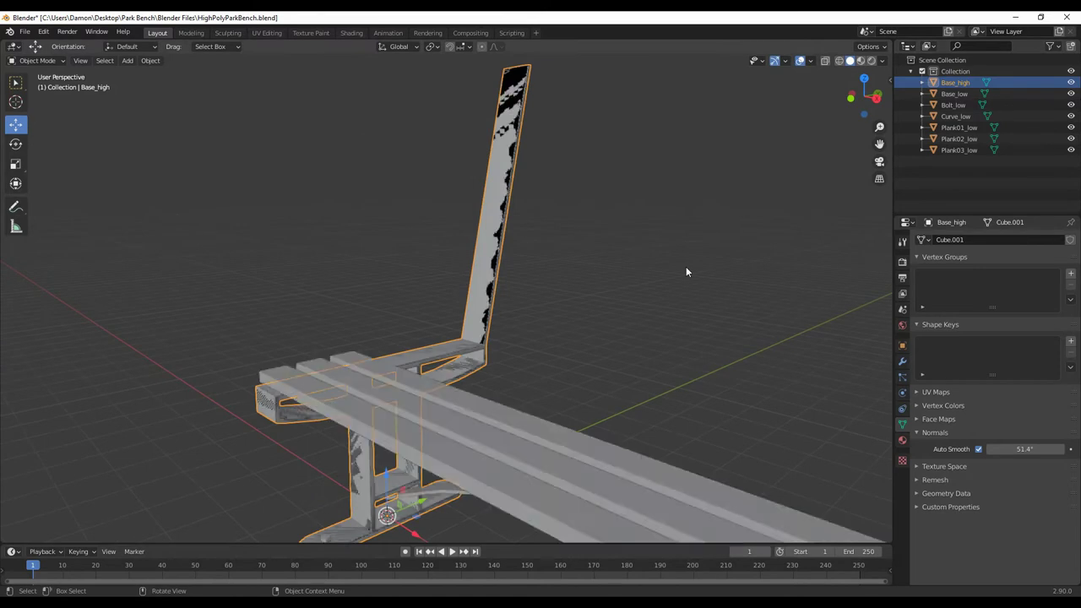
left_click(686, 266)
middle_click_drag(686, 266, 473, 355)
left_click(456, 338)
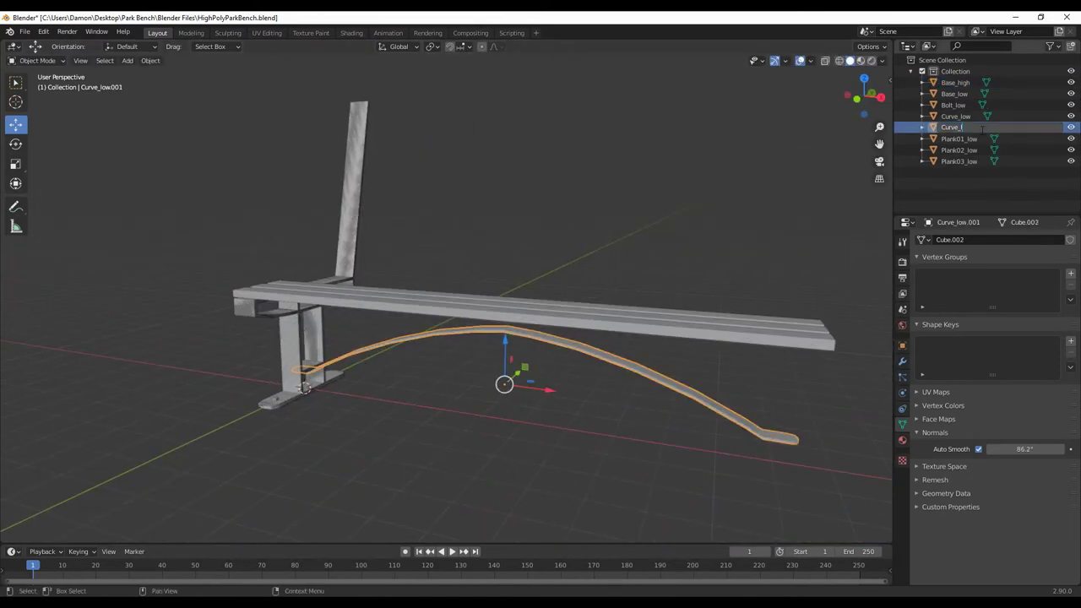
key("KP_Divide")
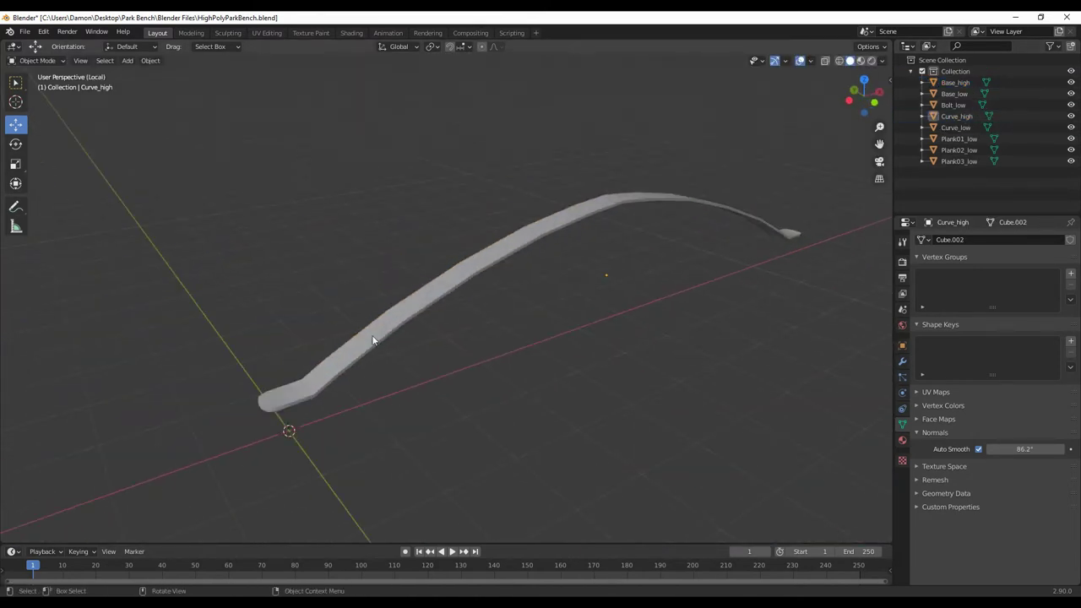
key("Tab")
middle_click_drag(372, 340, 533, 377)
middle_click_drag(583, 302, 393, 342)
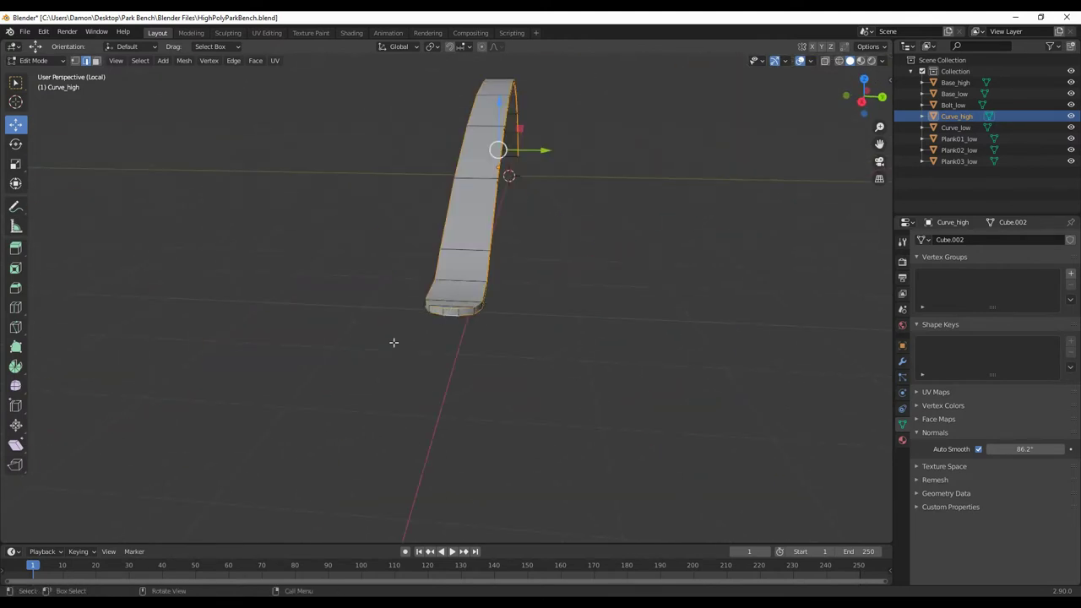
scroll(528, 405, "up", 6)
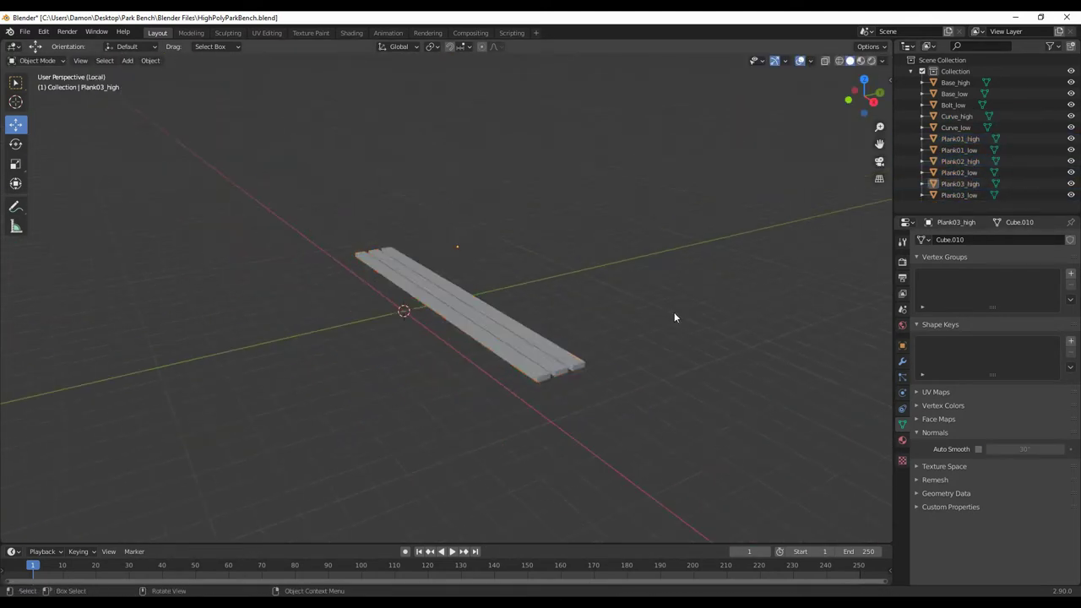
key("a")
scroll(608, 352, "up", 4)
key("ctrl+b")
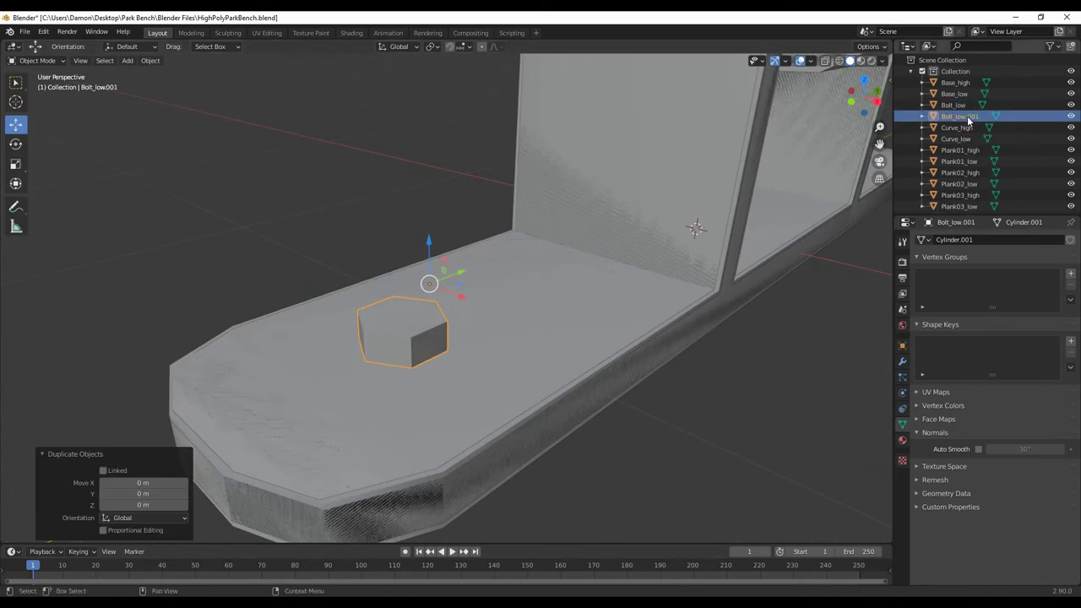
Isolate the bolt, select its edges, and bevel them.
left_click(402, 330)
key("KP_Divide")
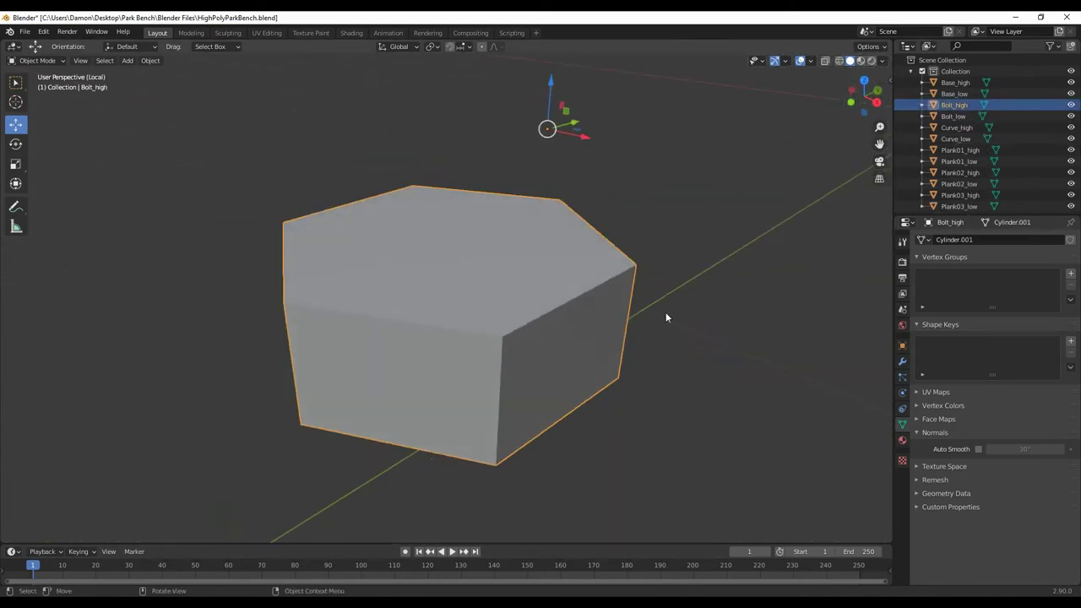
key("Tab")
left_click(499, 380)
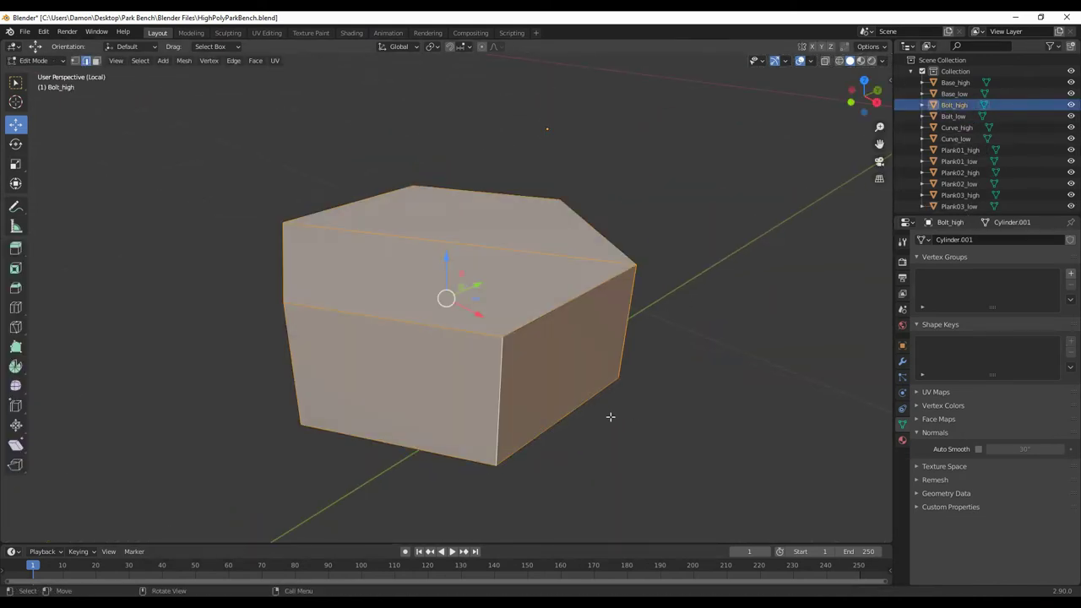
middle_click_drag(544, 426, 597, 309)
key("ctrl+b")
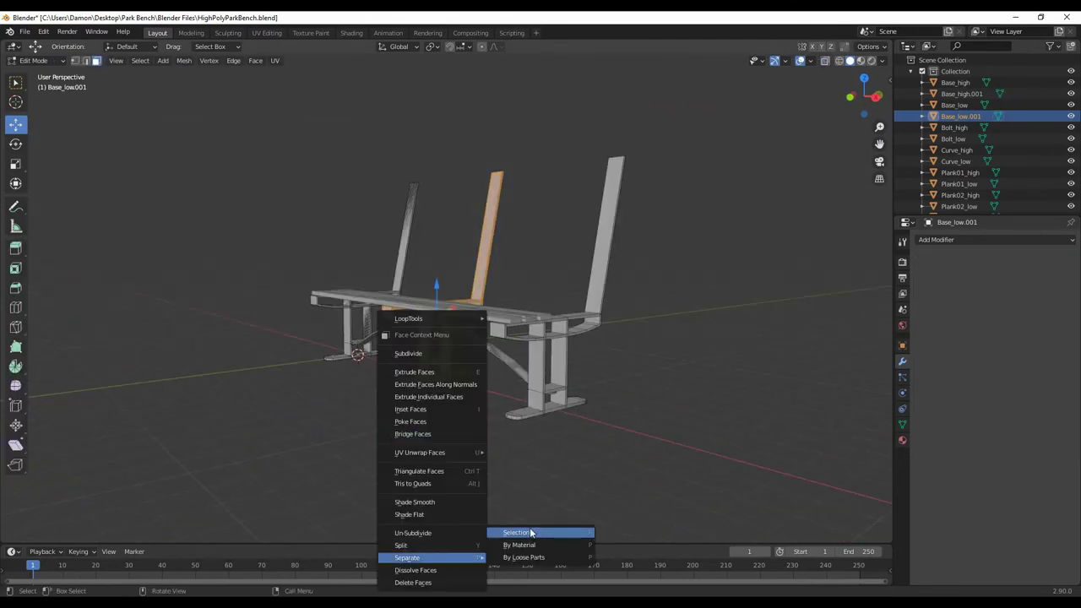
Fill a face between the open edges on the Base_high leg frame.
key("Tab")
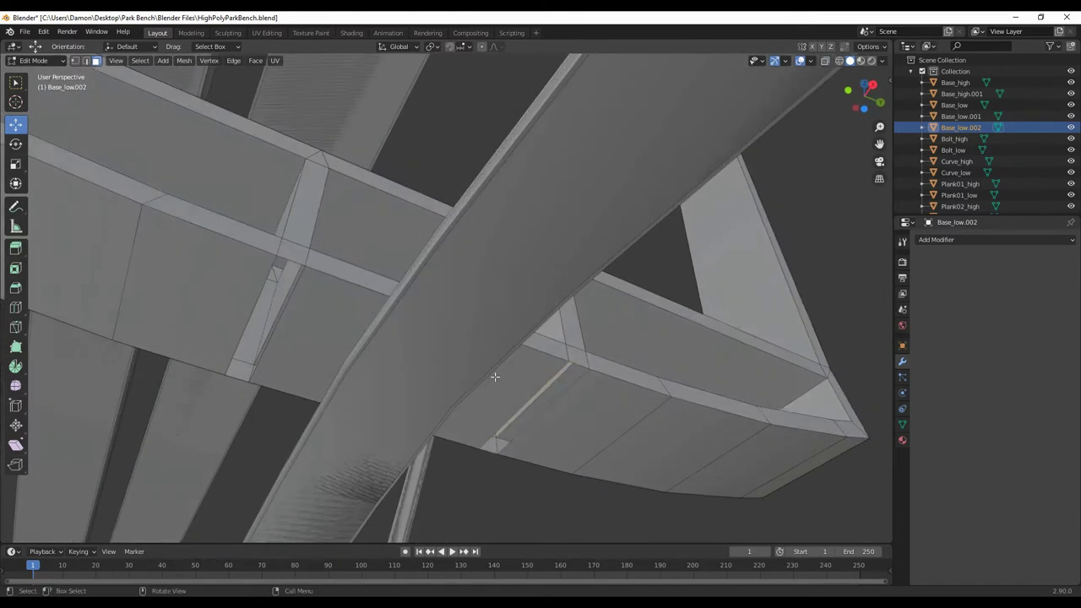
key("2")
right_click(495, 376)
left_click(258, 325)
right_click(497, 303)
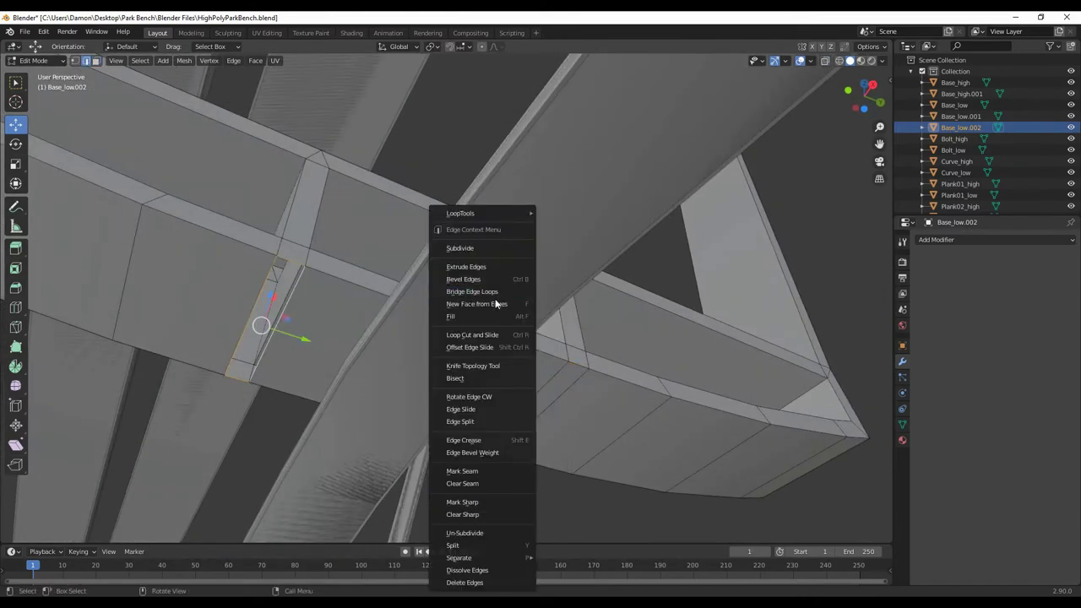
left_click(495, 305)
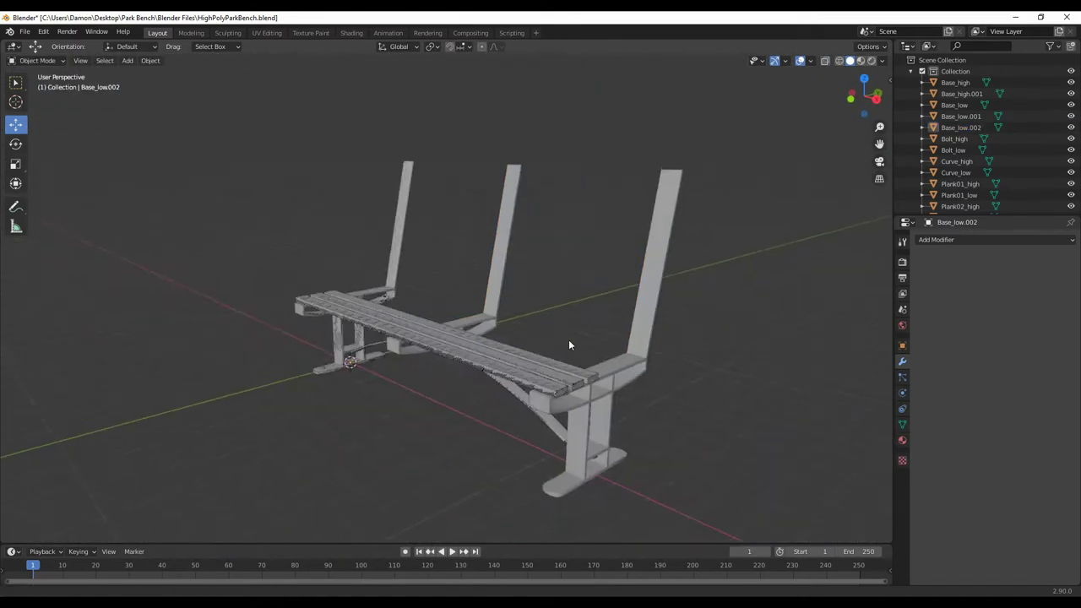
Add an Array modifier to Base_high with count 3 and X relative offset 9.35.
key("KP_1")
left_click(997, 239)
left_click(845, 269)
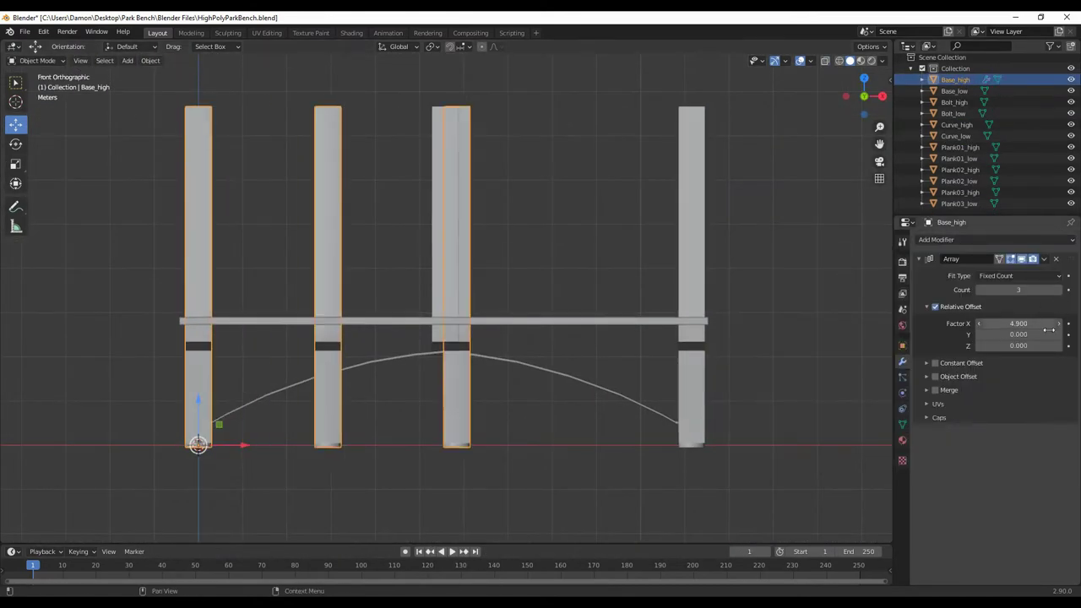
left_click_drag(1018, 324, 636, 342)
scroll(446, 296, "up", 10)
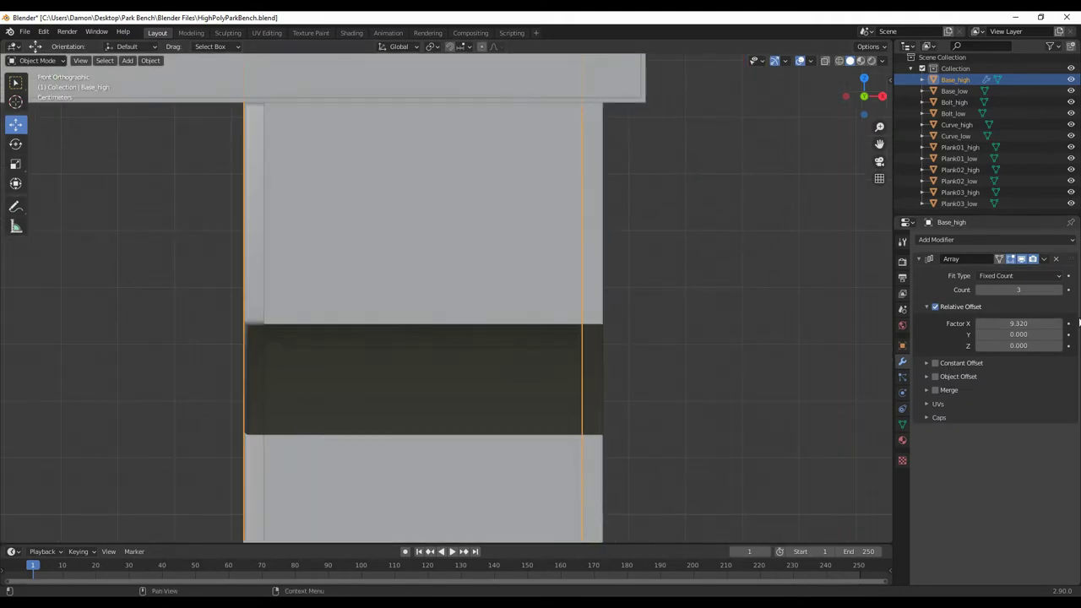
scroll(523, 467, "down", 5)
middle_click_drag(523, 467, 478, 410)
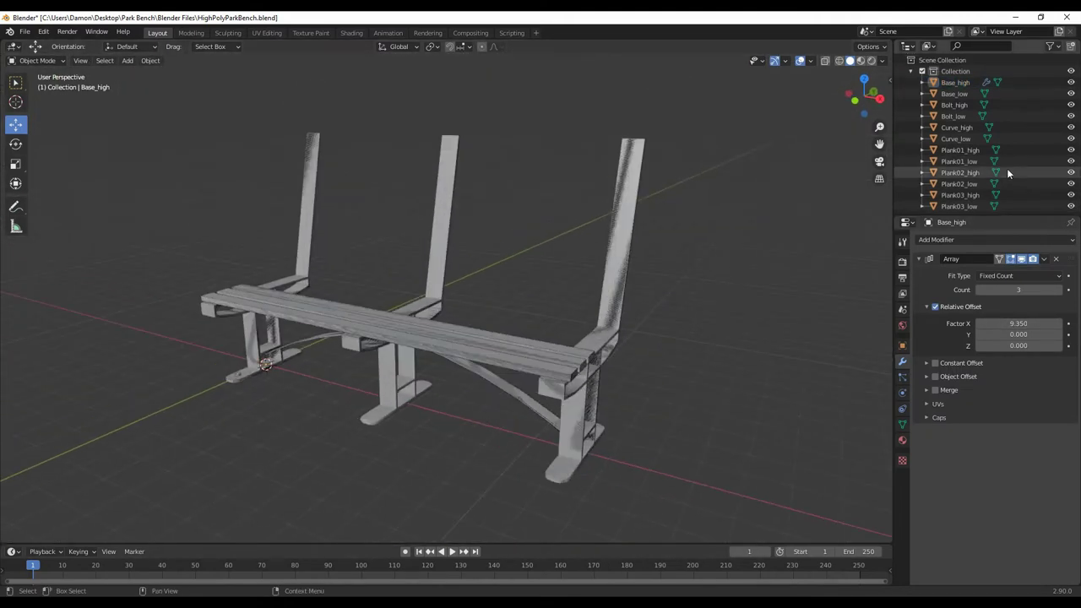
left_click(954, 93)
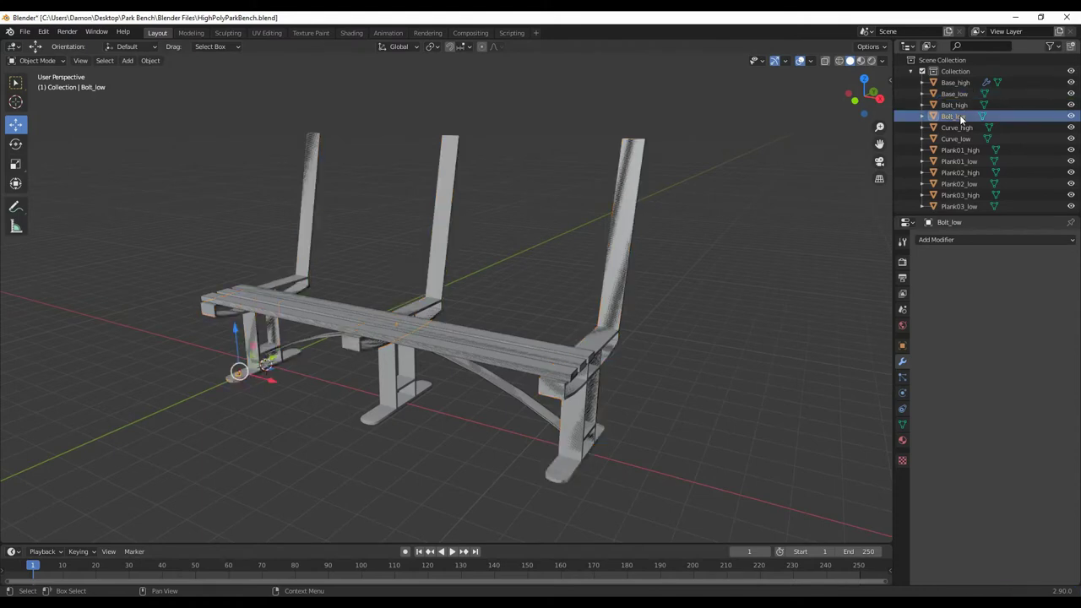
Duplicate the Bolt_low bolt and slide the copy along Y onto the foot.
left_click(954, 105, "shift")
key("KP_Decimal")
middle_click_drag(350, 422, 390, 386)
key("shift+d")
key("y")
left_click(664, 338)
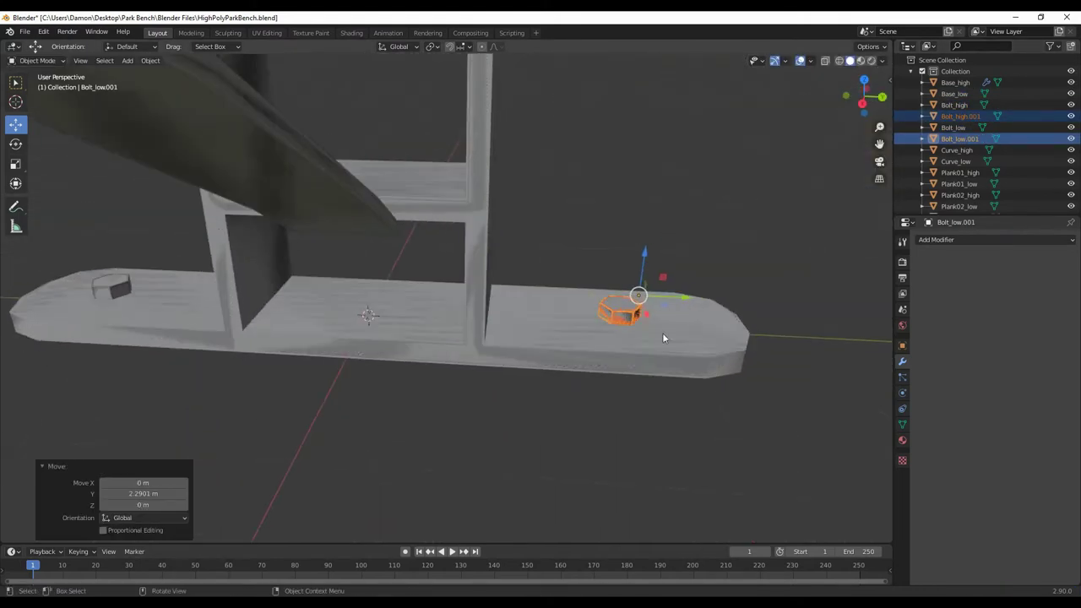
scroll(662, 338, "down", 5)
mouse_move(662, 338)
middle_mouse_down()
mouse_move(268, 372)
mouse_move(415, 397)
middle_mouse_up()
key("KP_7")
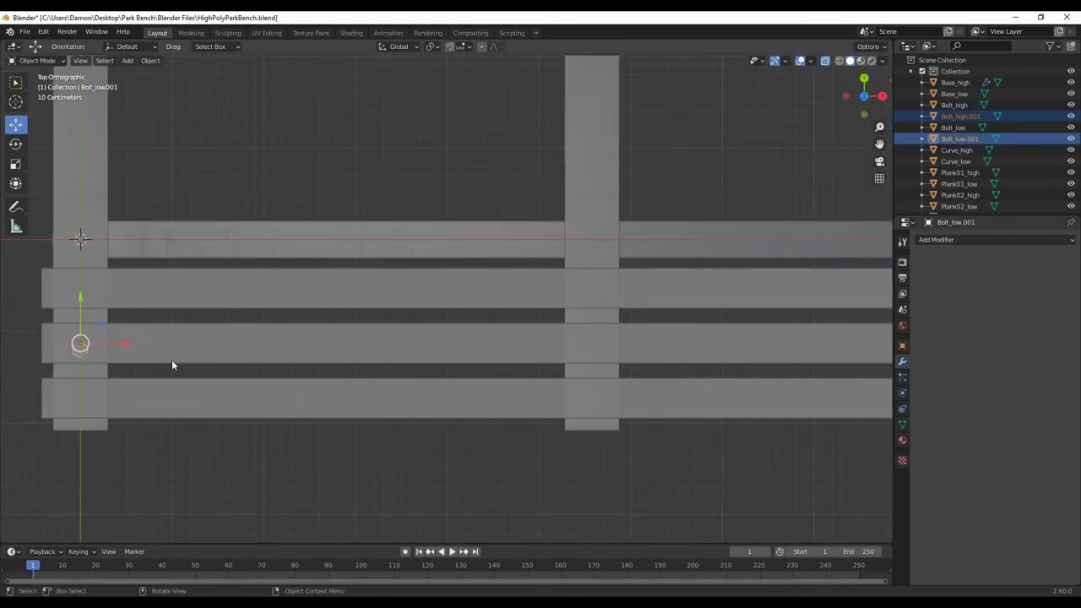
Copy the selected bolt pair onto the next bench foot.
left_click(447, 351)
scroll(665, 366, "down", 4)
key("shift+d")
left_click(671, 367)
scroll(558, 460, "down", 4)
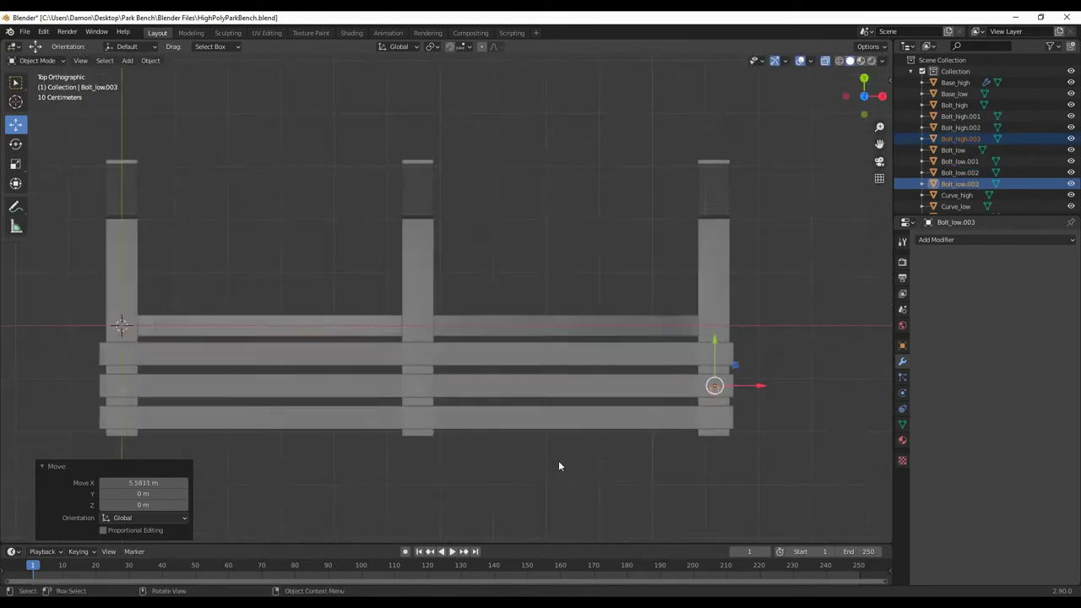
middle_click_drag(559, 460, 591, 397)
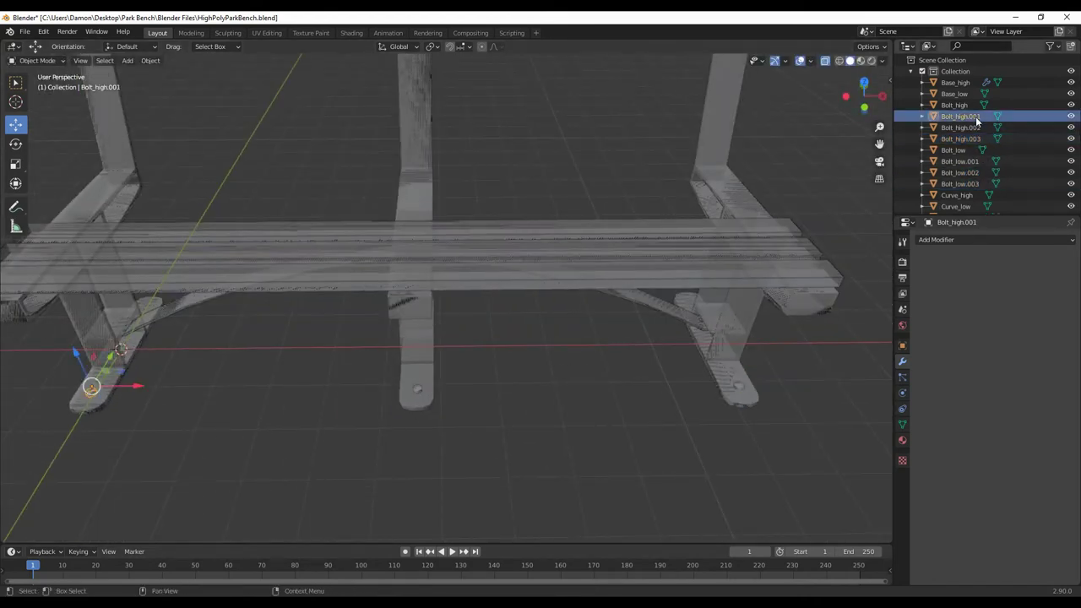
Duplicate another bolt and place it on the side of the bench frame.
key("shift+d")
left_click(405, 370)
mouse_move(406, 370)
middle_mouse_down()
mouse_move(523, 370)
mouse_move(666, 399)
mouse_move(617, 288)
middle_mouse_up()
scroll(1017, 168, "down", 5)
middle_click_drag(557, 254, 504, 274)
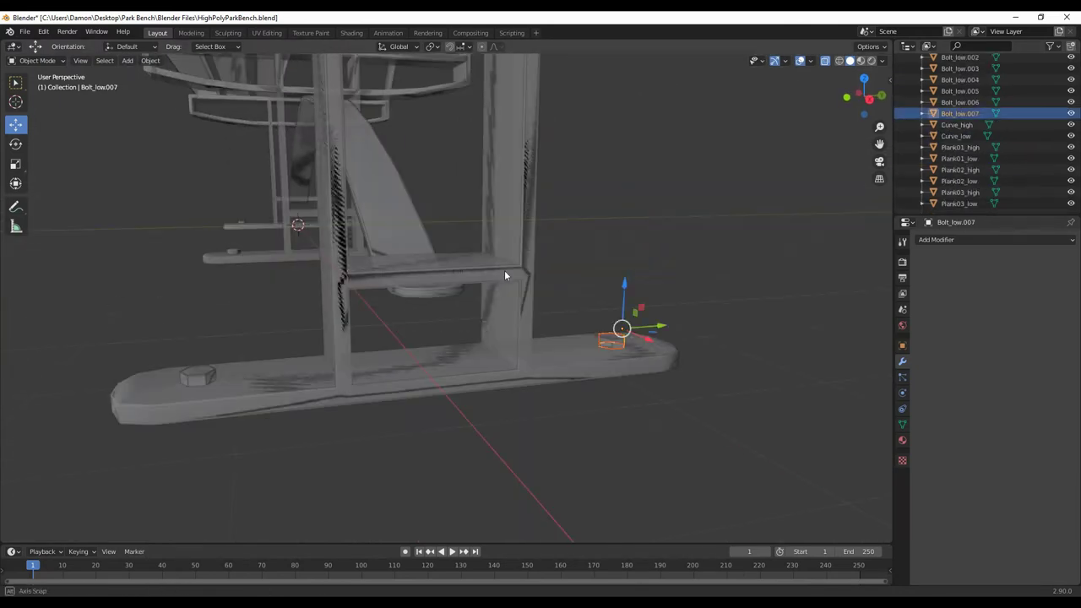
left_click(626, 289)
scroll(626, 289, "up", 3)
middle_click_drag(626, 289, 507, 338)
scroll(506, 338, "up", 3)
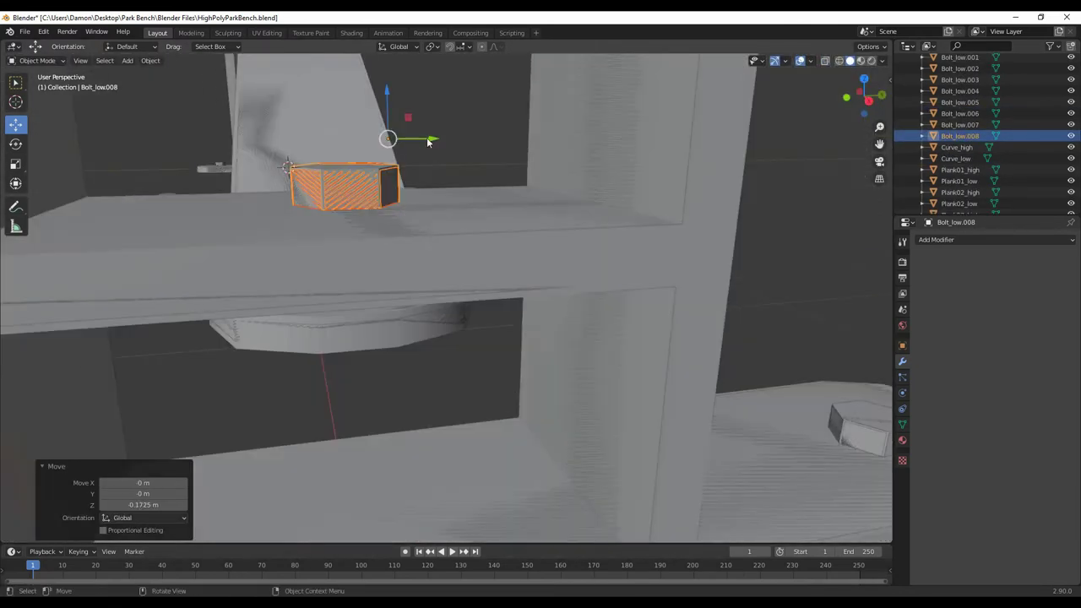
key("KP_3")
scroll(401, 324, "up", 2)
Duplicate a bolt along Z to sit under the seat support, then check its placement.
key("shift+d")
key("z")
left_click(445, 295)
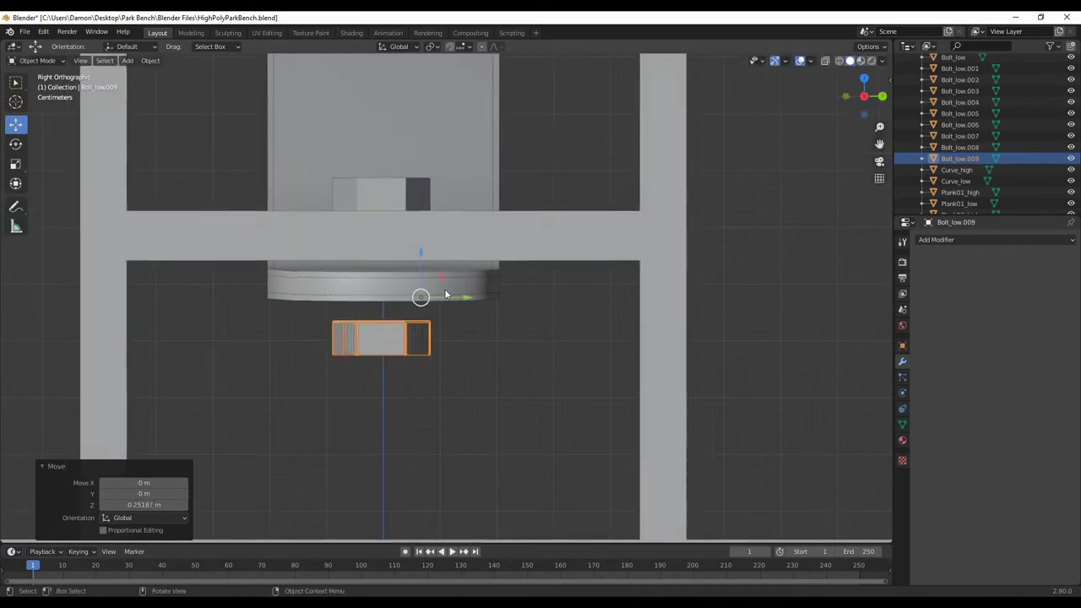
key("ctrl+shift+z")
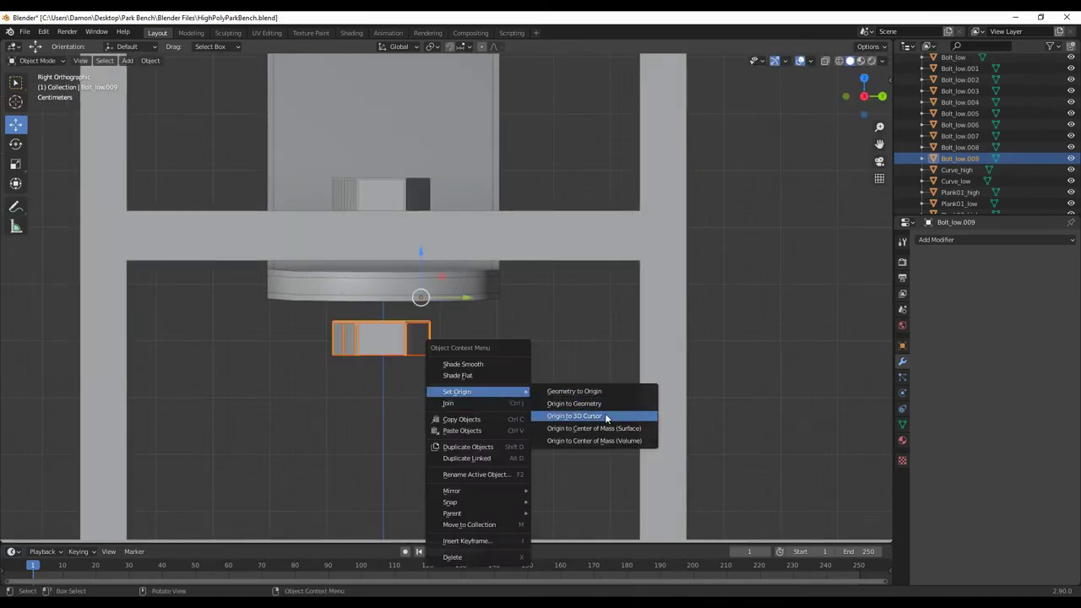
left_click(583, 403)
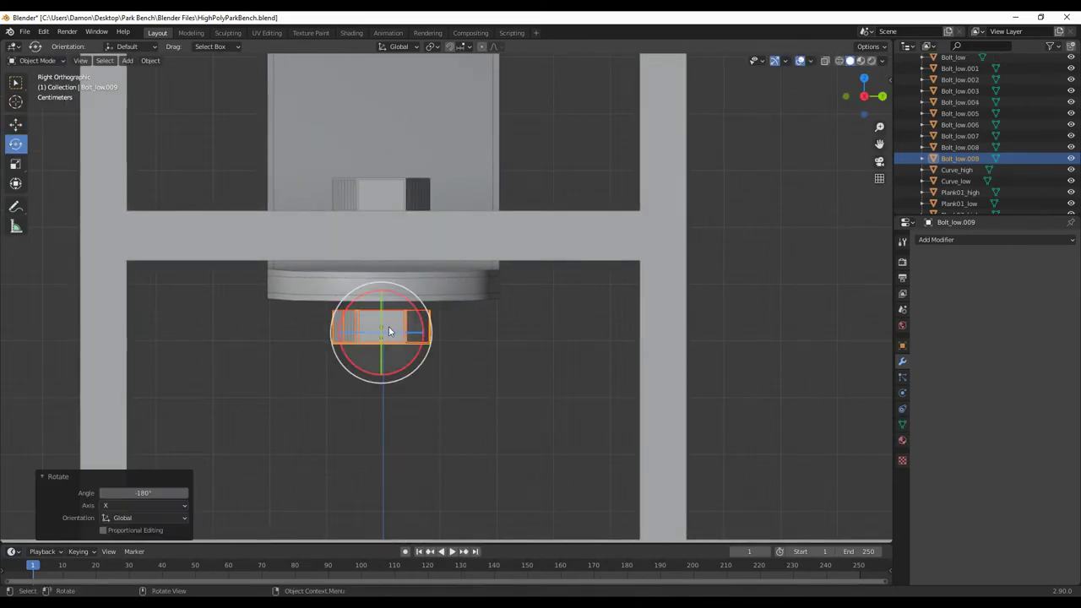
mouse_move(385, 283)
middle_mouse_down()
mouse_move(405, 352)
mouse_move(434, 380)
middle_mouse_up()
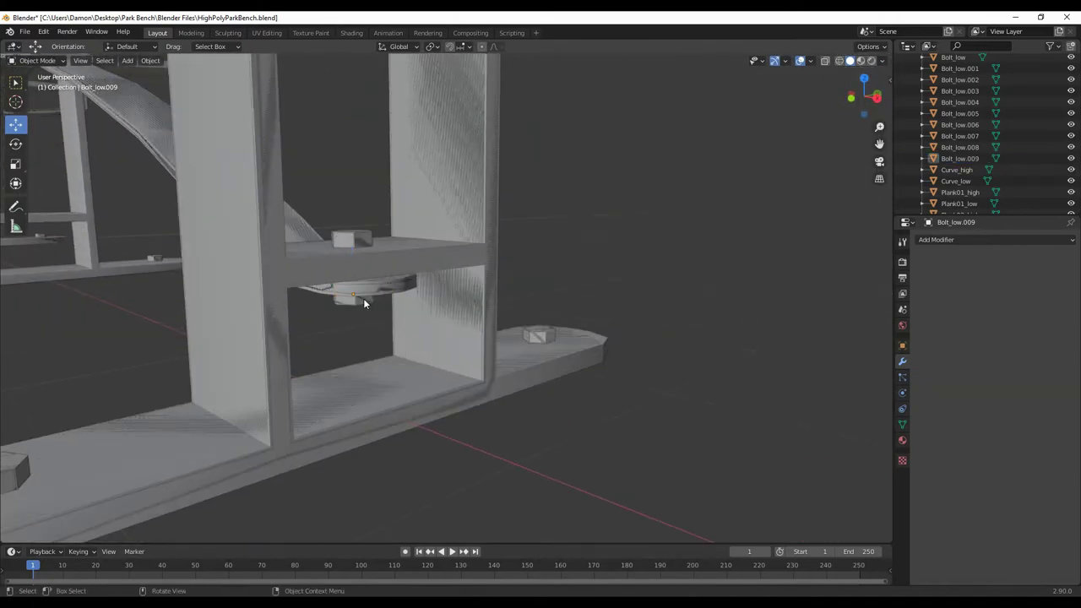
middle_click_drag(363, 303, 380, 265)
key("KP_1")
key("KP_Decimal")
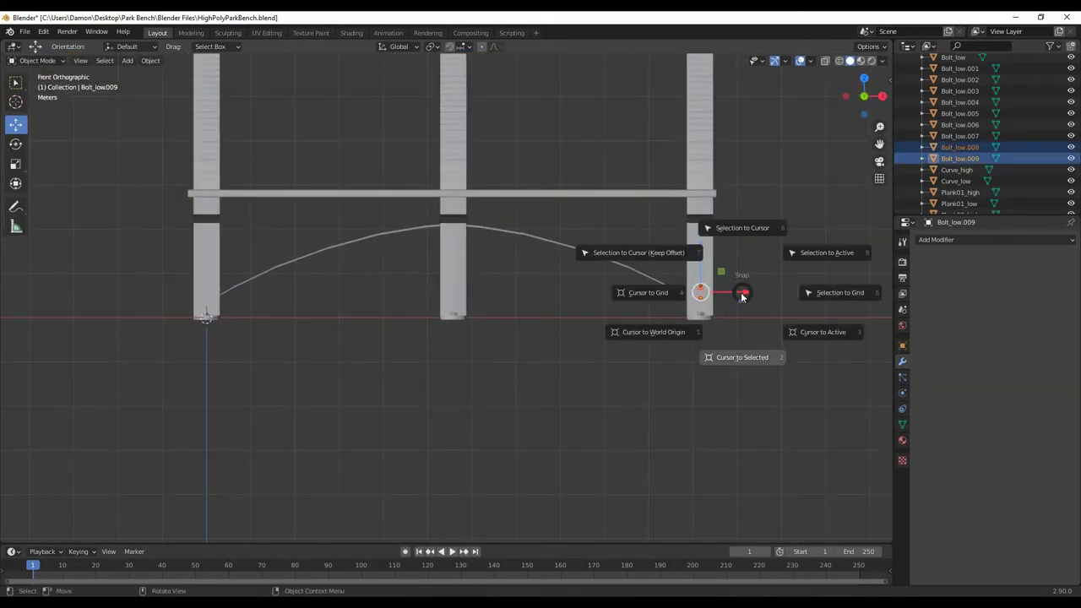
middle_click_drag(754, 295, 283, 356)
scroll(378, 419, "up", 5)
scroll(506, 402, "down", 8)
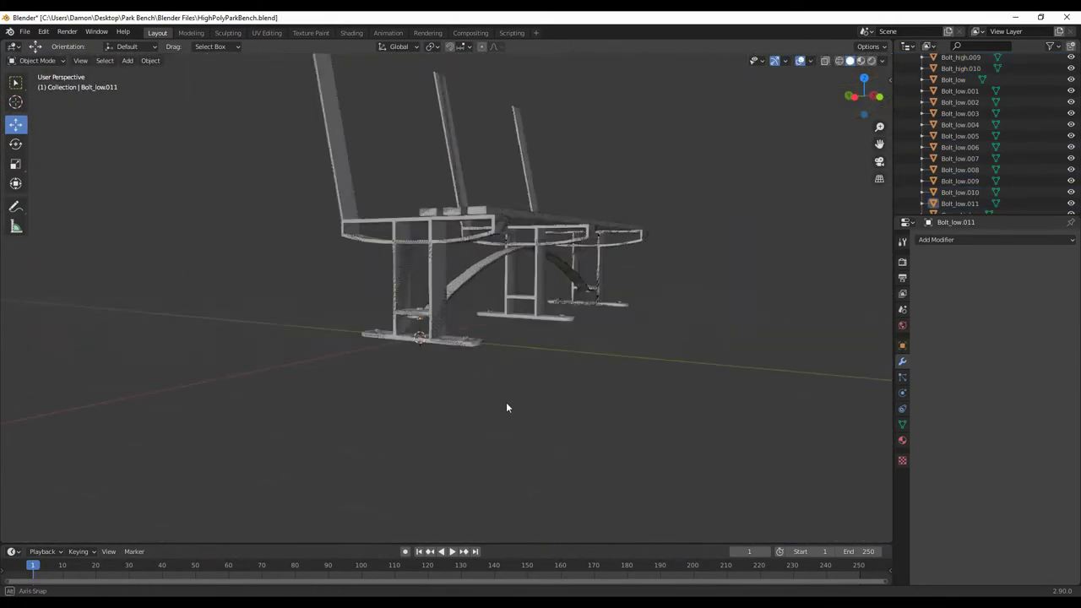
scroll(970, 150, "down", 3)
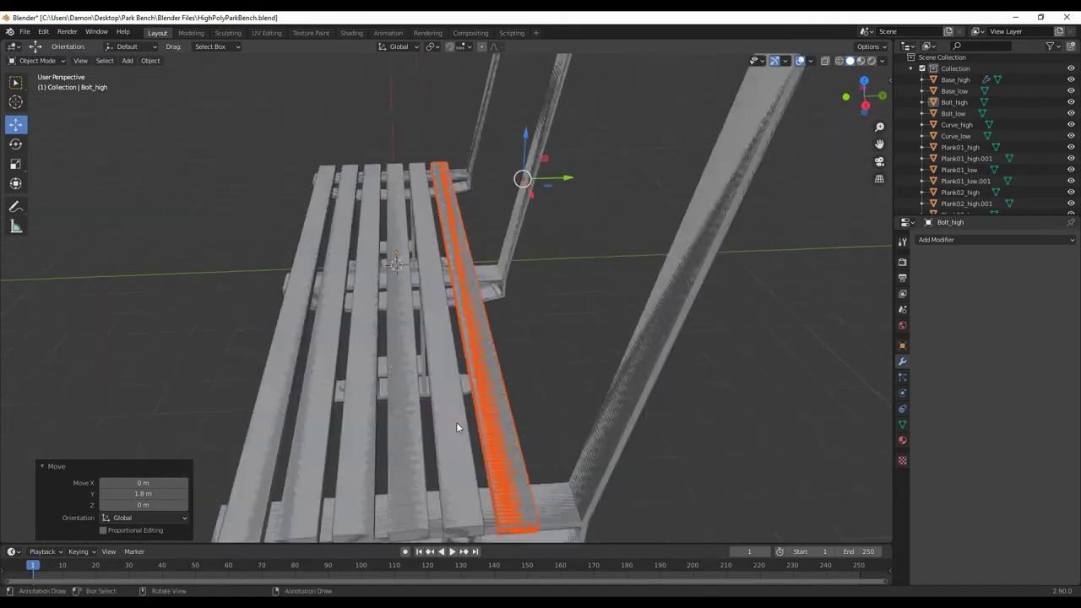
Move a seat plank copy along Y and shift the set of seat planks.
middle_click_drag(380, 394, 418, 439)
left_click(421, 442)
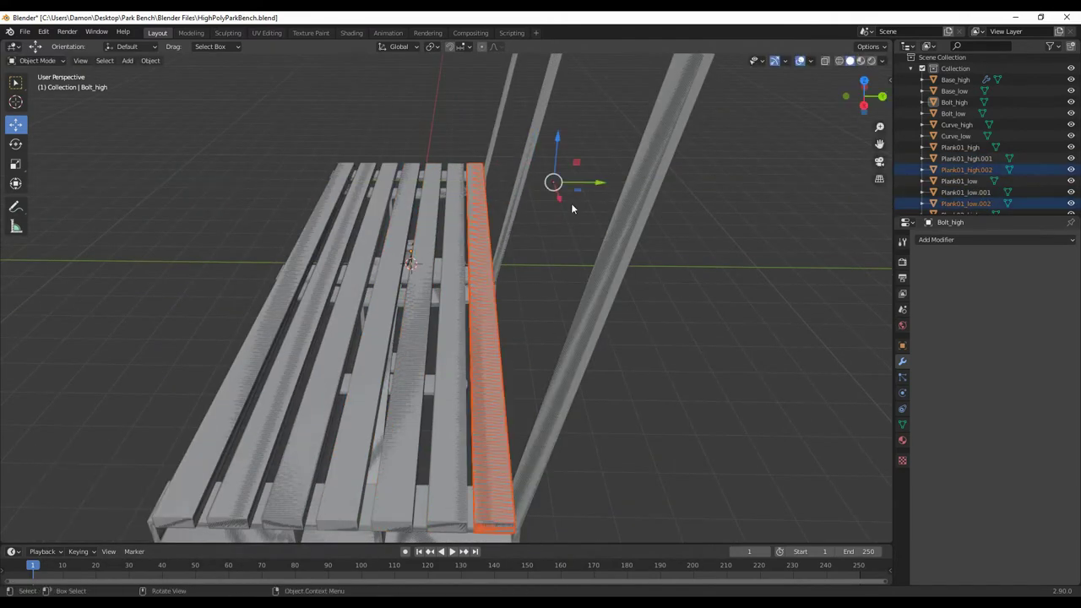
key("g")
key("y")
left_click(154, 493)
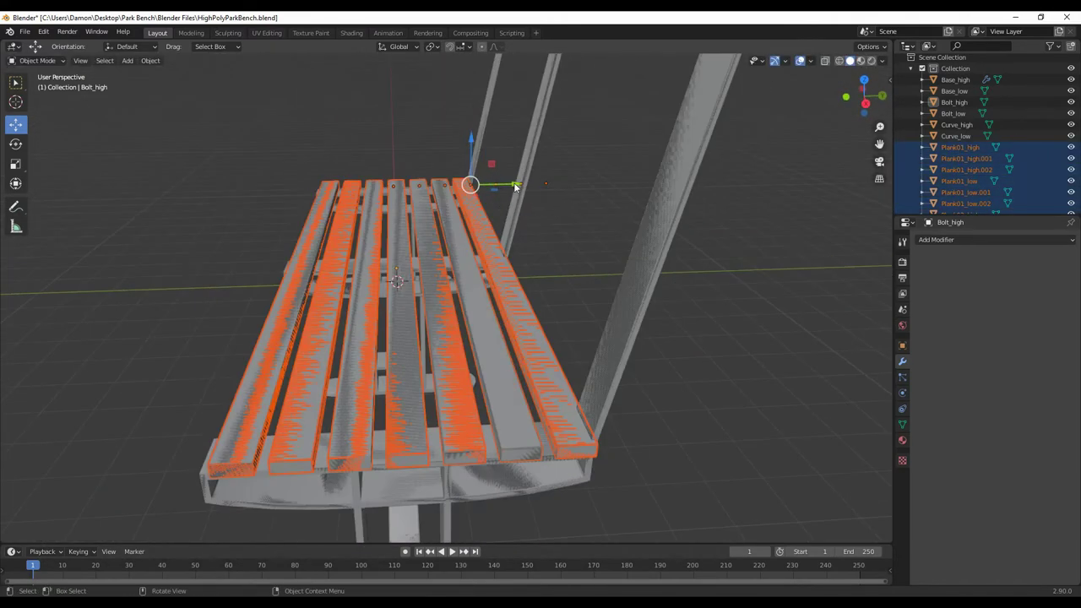
key("g")
left_click(519, 191)
mouse_move(333, 480)
middle_mouse_down()
mouse_move(482, 355)
mouse_move(554, 397)
mouse_move(507, 403)
mouse_move(653, 264)
mouse_move(586, 376)
middle_mouse_up()
left_click(554, 397)
Raise the copied planks into backrest position and start rotating them.
key("ctrl+z")
key("KP_3")
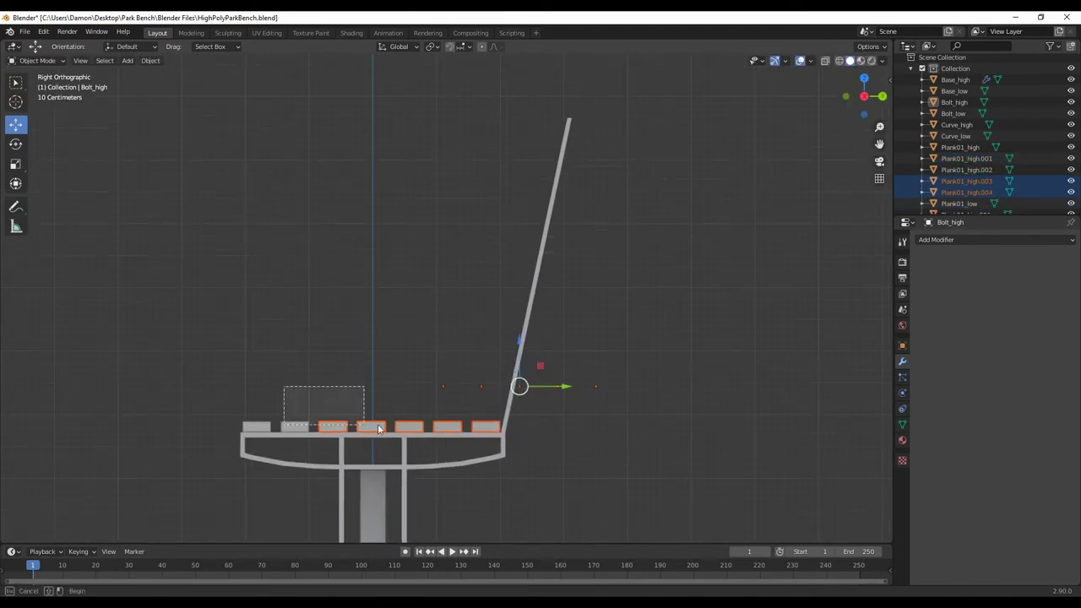
left_click(559, 192)
middle_click_drag(558, 192, 559, 259, "shift")
key("shift+space")
key("r")
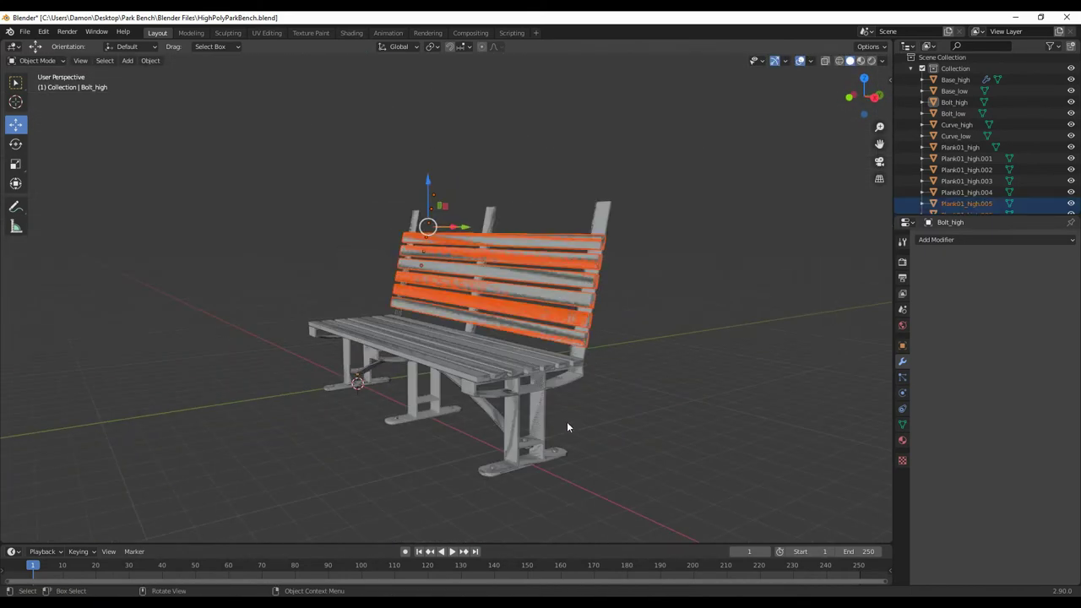
Move the top edge of Base_low in side view, then return to Object Mode.
key("Tab")
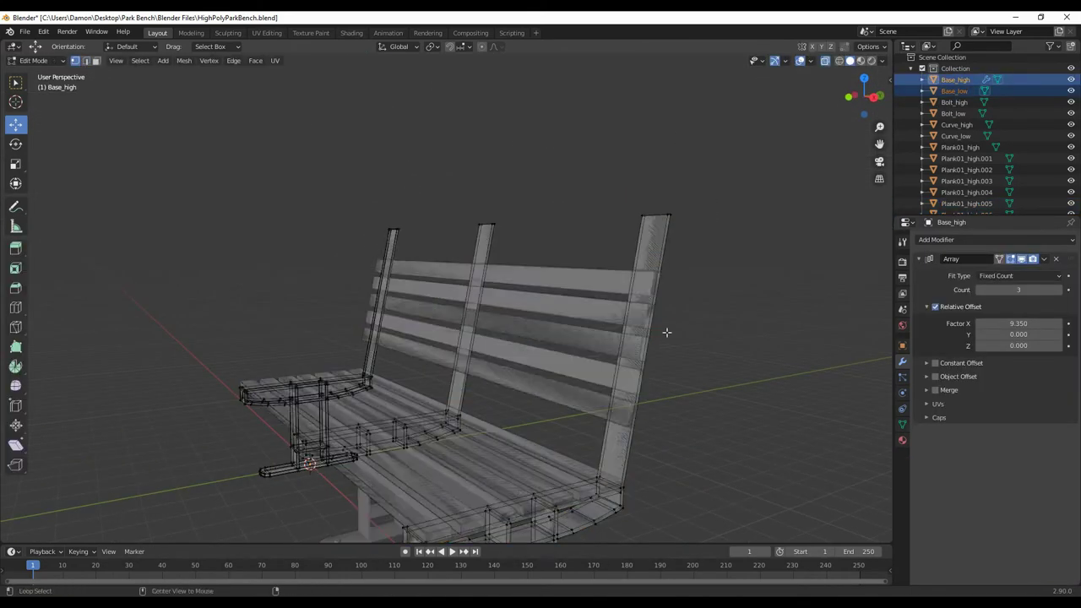
key("KP_3")
key("g")
left_click(517, 217)
key("Tab")
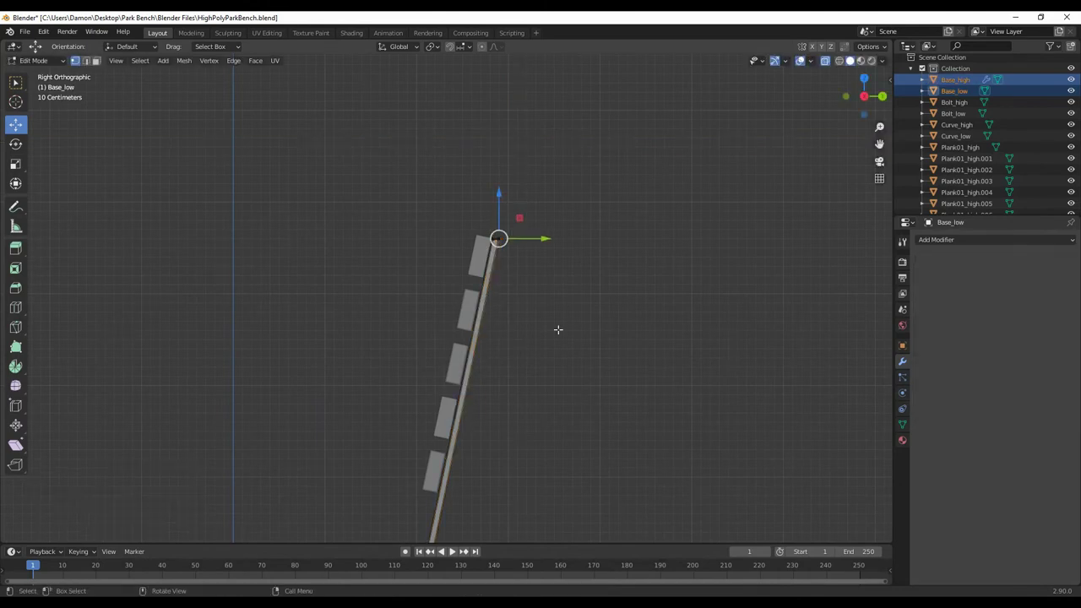
left_click(479, 256)
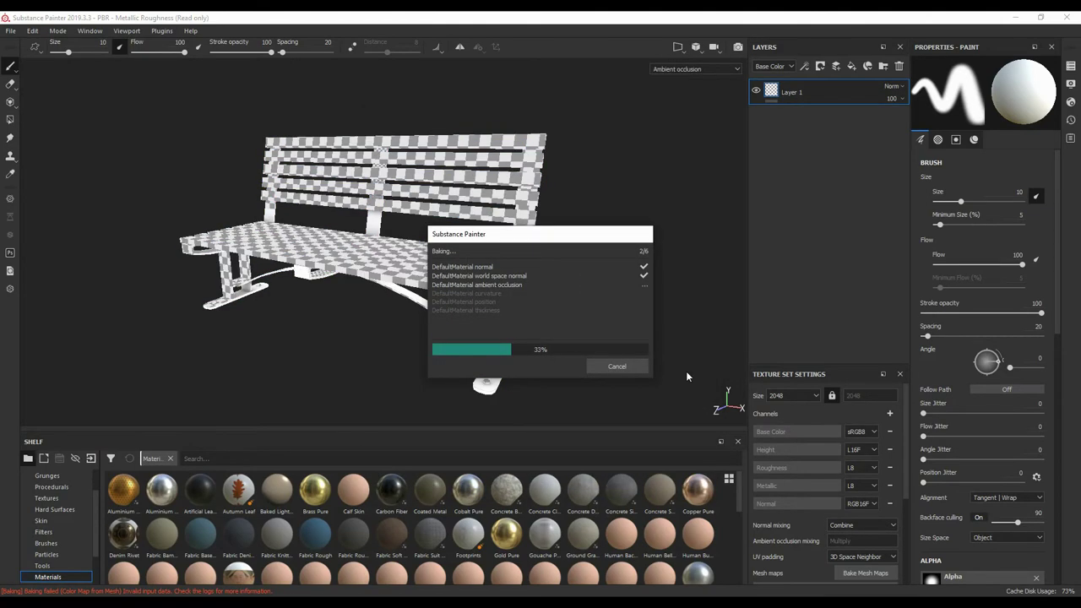
Add Iron Raw Damaged as a new layer and rename it 'Base'.
left_click_drag(686, 376, 615, 313, "alt")
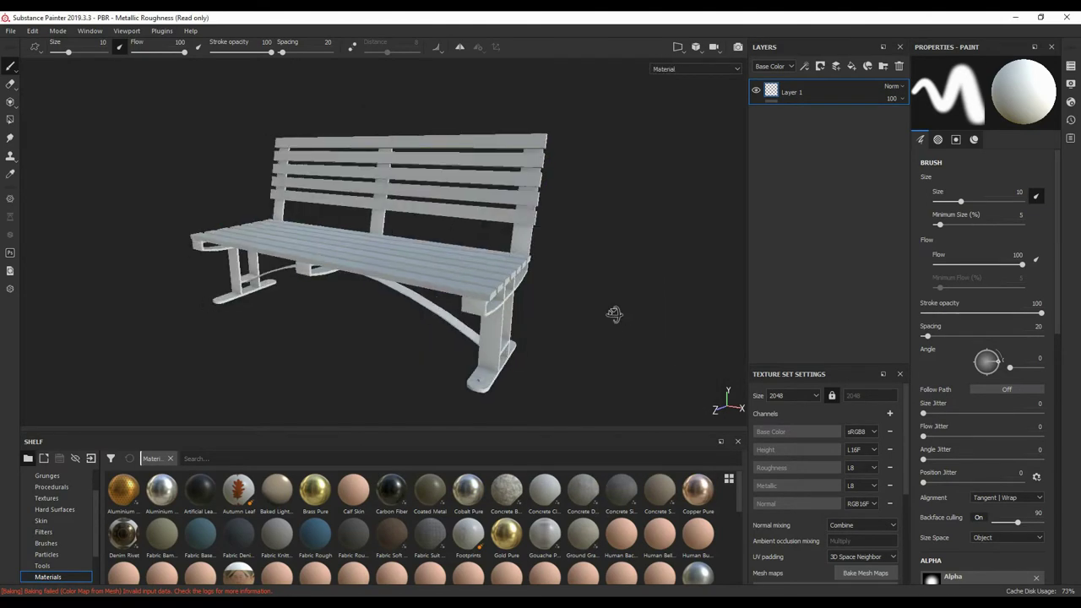
scroll(413, 523, "down", 3)
left_click_drag(467, 518, 824, 85)
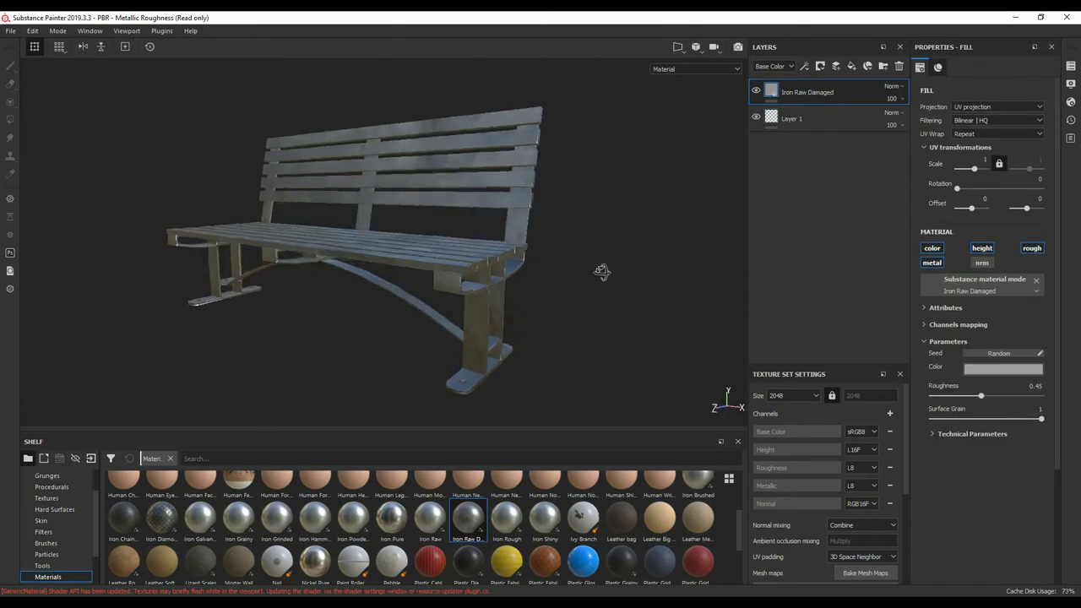
double_click(811, 91)
type("Base")
left_click(834, 126)
Give the Base layer a black mask and polygon-fill the metal frame parts.
right_click(853, 94)
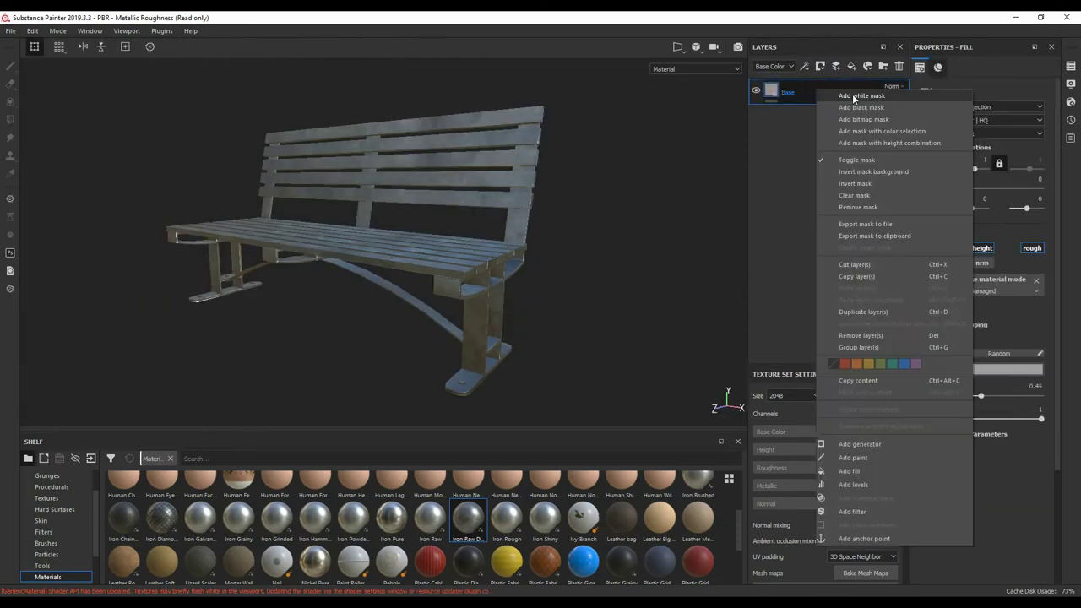
left_click(858, 107)
left_click(11, 102)
left_click(11, 119)
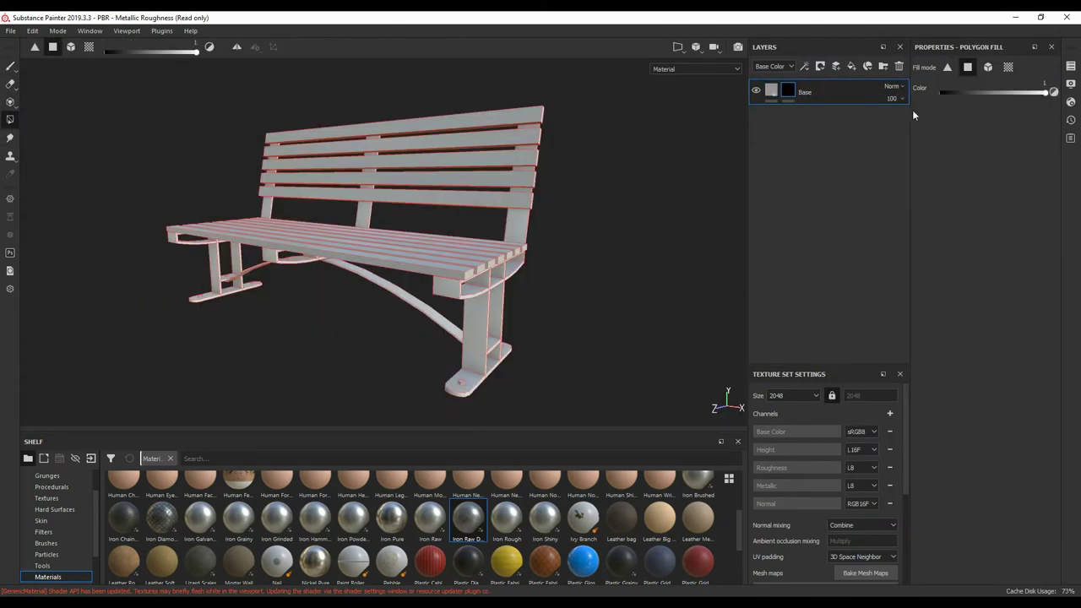
left_click(476, 356)
mouse_move(509, 345)
left_mouse_down("alt")
mouse_move(541, 259)
mouse_move(562, 302)
left_mouse_up("alt")
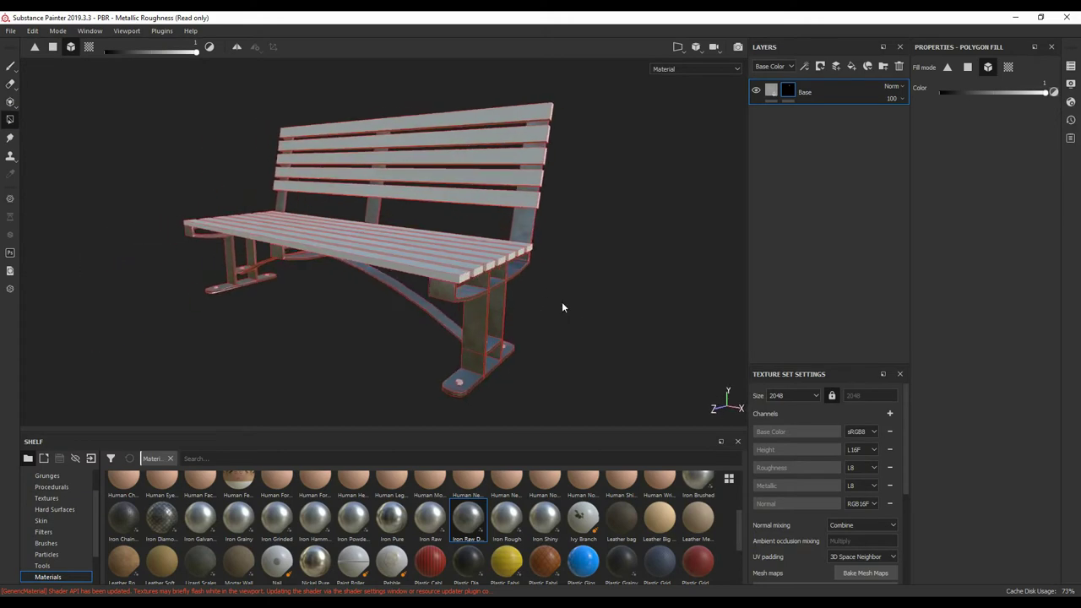
Drop Steel Painted Scraped Green on the layers, black-mask it, and expand its sublayers.
key("1")
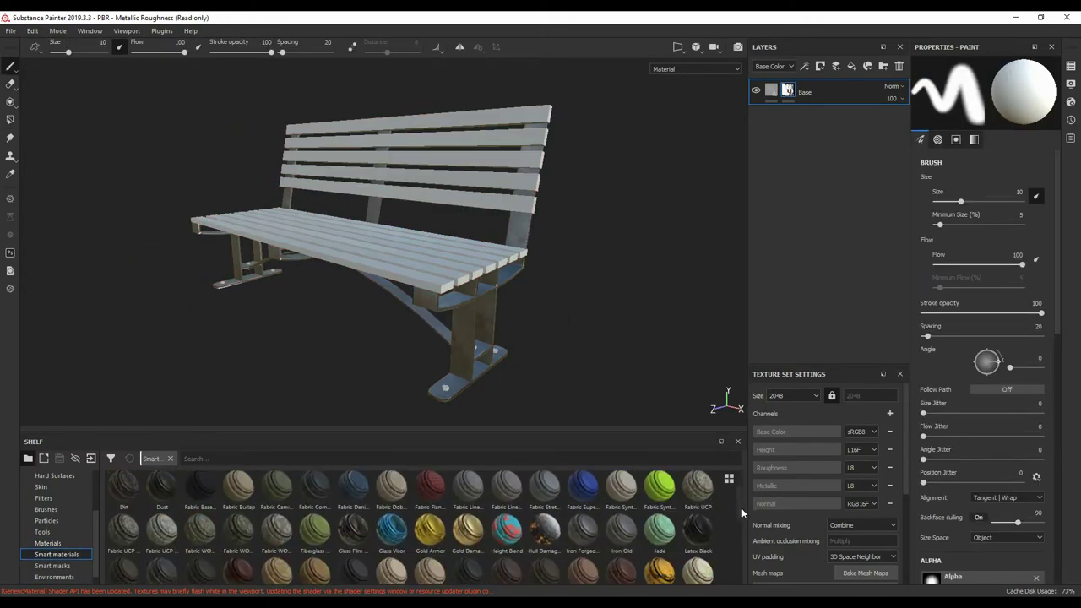
scroll(592, 523, "down", 5)
left_click_drag(544, 516, 623, 312)
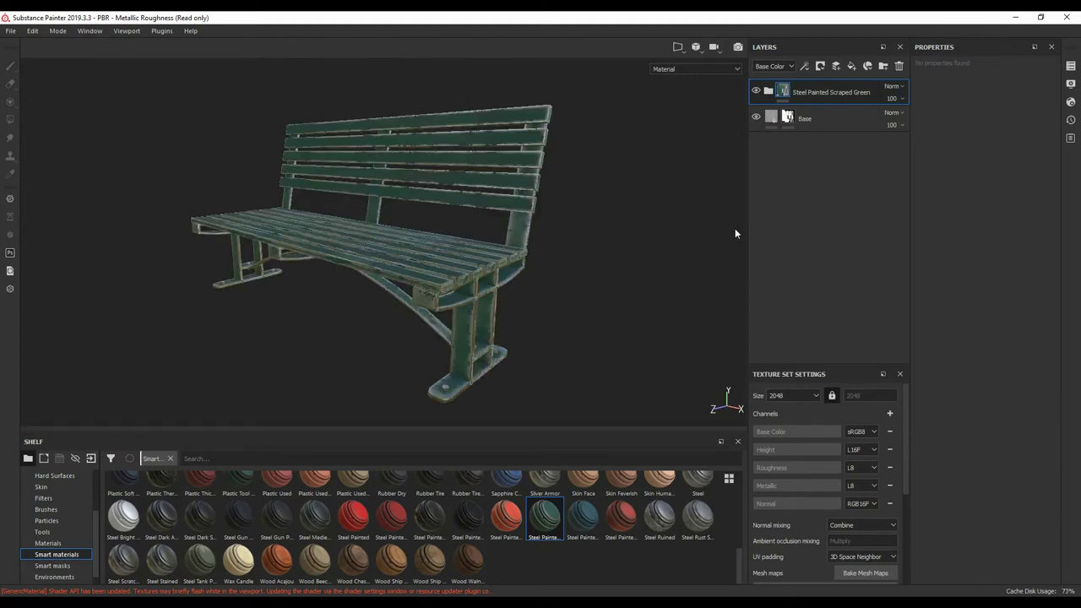
right_click(832, 93)
left_click(883, 115)
mouse_move(467, 336)
left_mouse_down("alt")
mouse_move(495, 248)
mouse_move(541, 253)
left_mouse_up("alt")
left_click(768, 90)
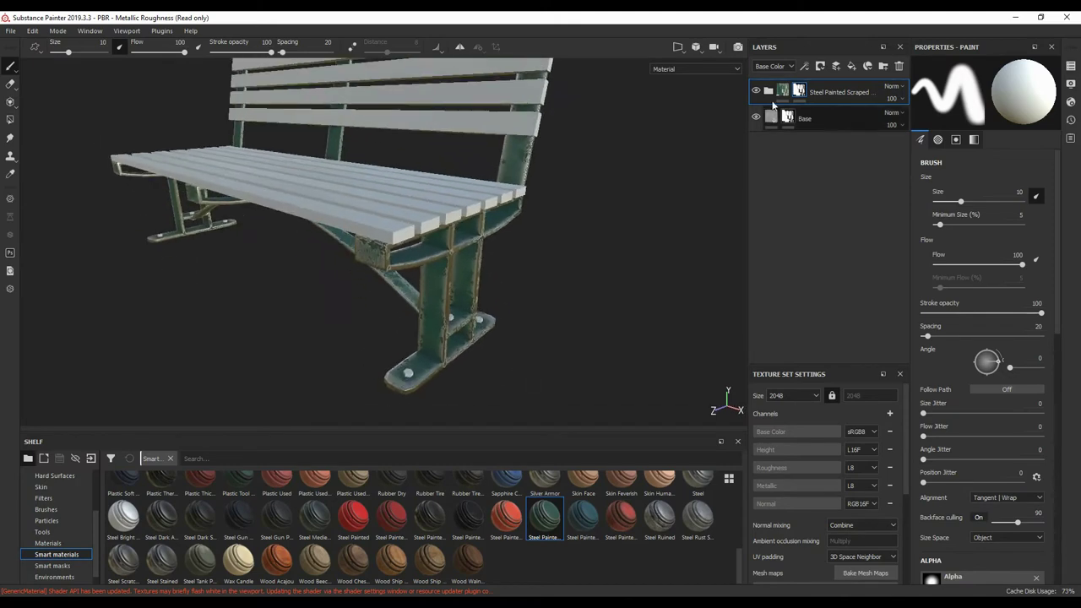
Change the Base Metal sublayer's base colour to blue.
left_click(827, 239)
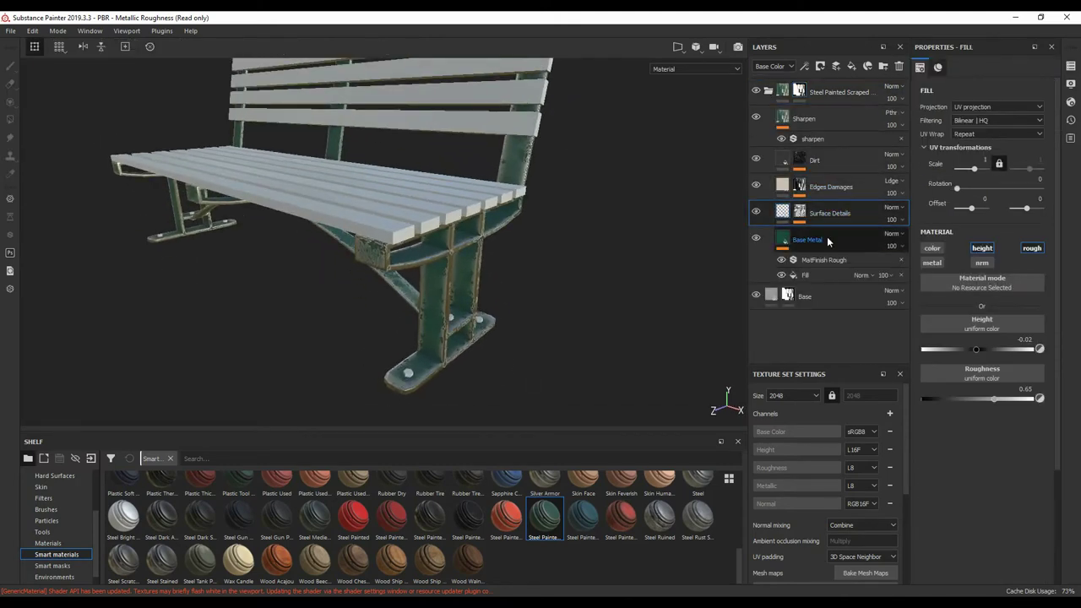
left_click(981, 324)
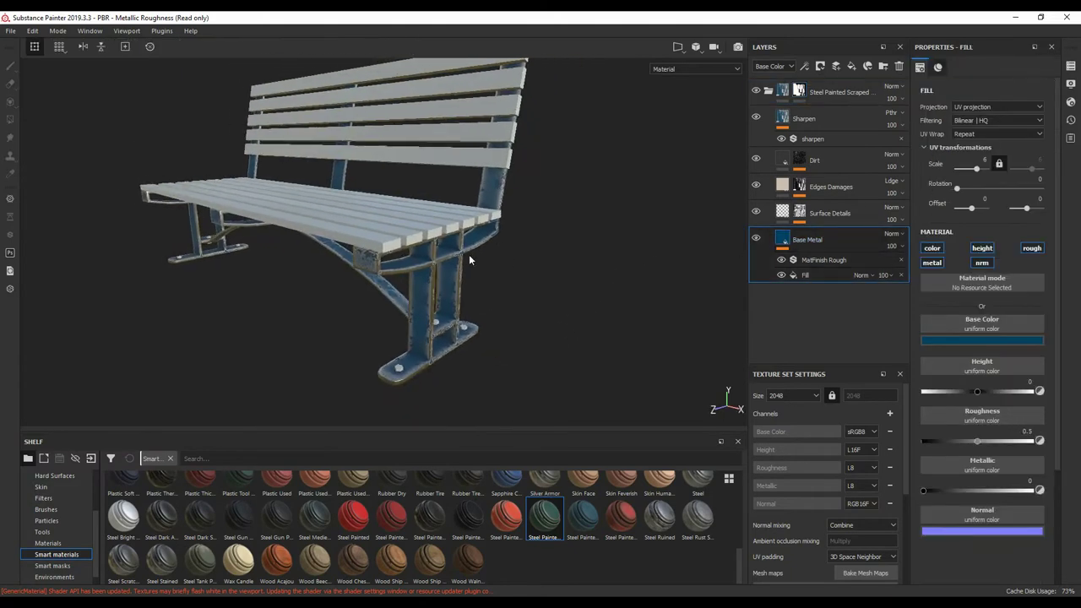
left_click_drag(651, 262, 655, 311, "alt")
Lower Edges Damages height and set its curvature balance 0.68, contrast 0.48.
left_click(823, 213)
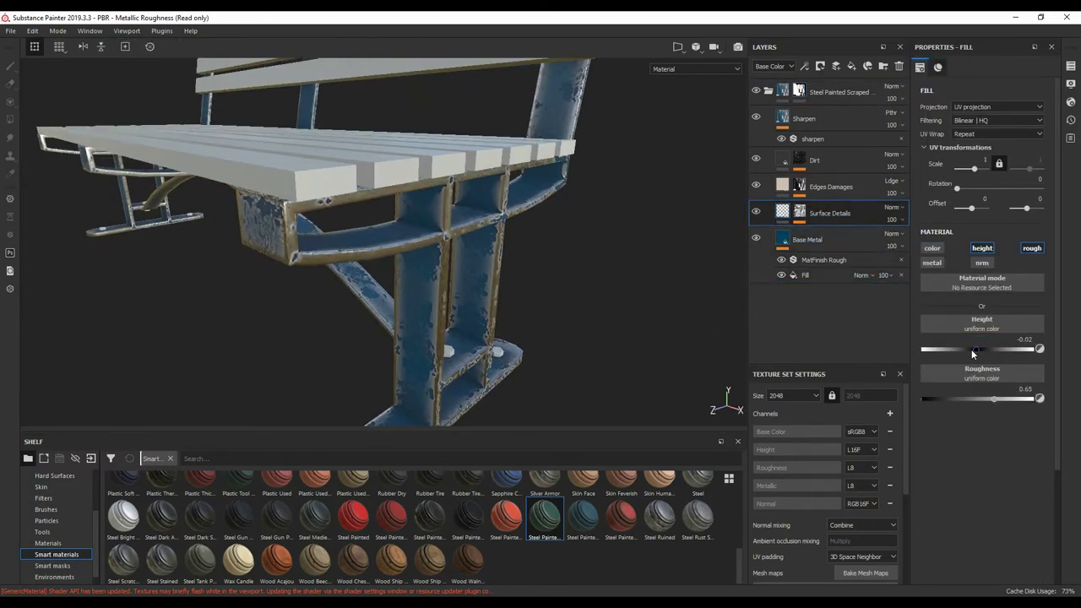
left_click(827, 188)
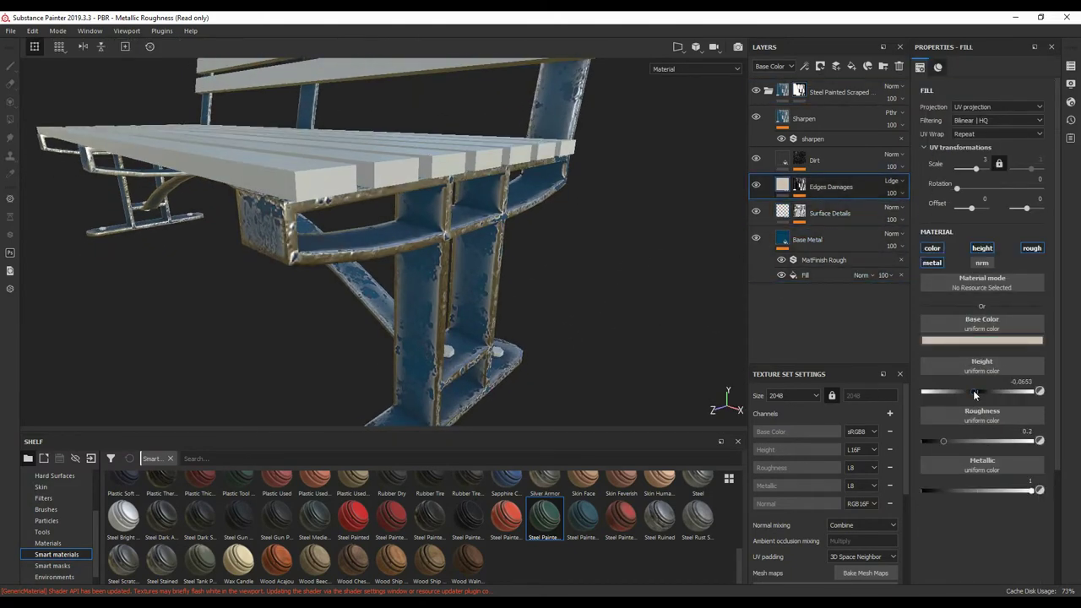
mouse_move(977, 394)
left_mouse_down()
mouse_move(967, 391)
mouse_move(976, 395)
left_mouse_up()
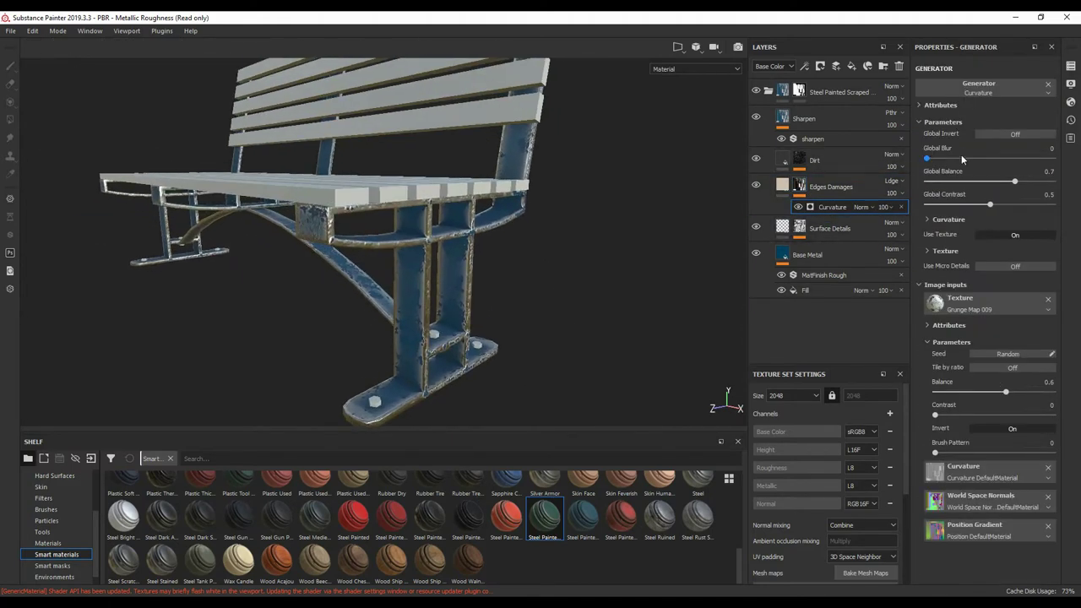
left_click_drag(1015, 182, 987, 205)
mouse_move(651, 292)
left_mouse_down("alt")
mouse_move(615, 349)
mouse_move(630, 342)
left_mouse_up("alt")
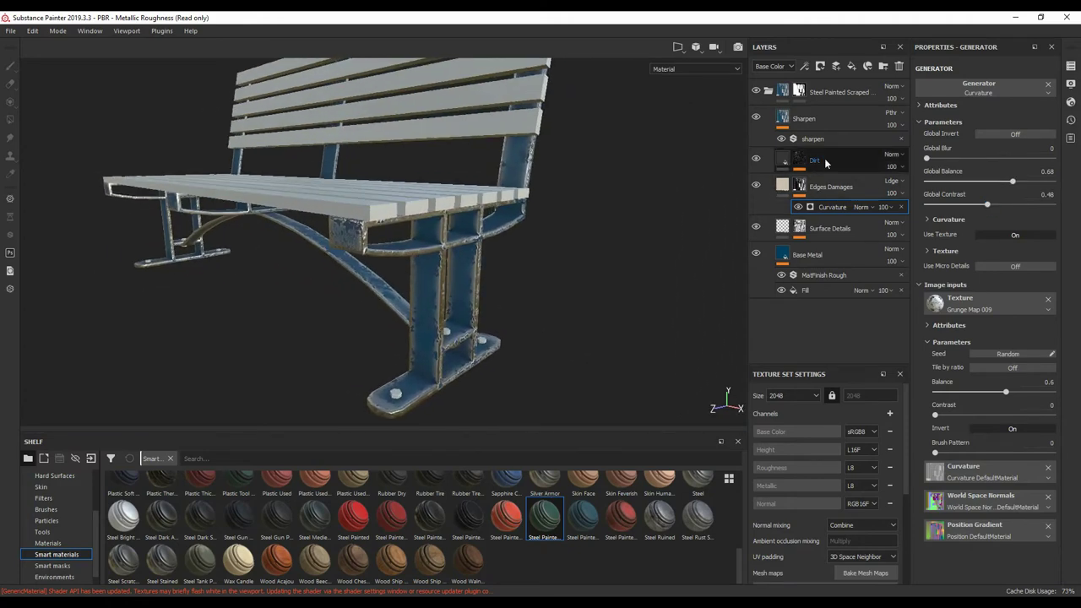
Open the Dirt layer's grunge effect to adjust its scratch settings.
left_click(814, 161)
left_click(799, 160)
left_click(827, 211)
scroll(996, 304, "down", 2)
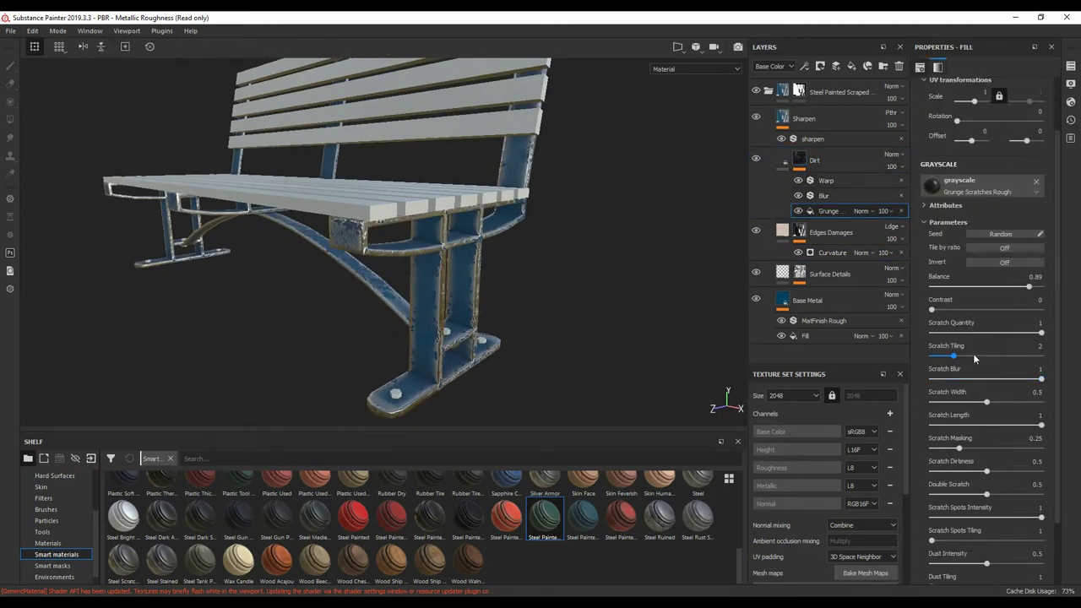
scroll(988, 420, "up", 2)
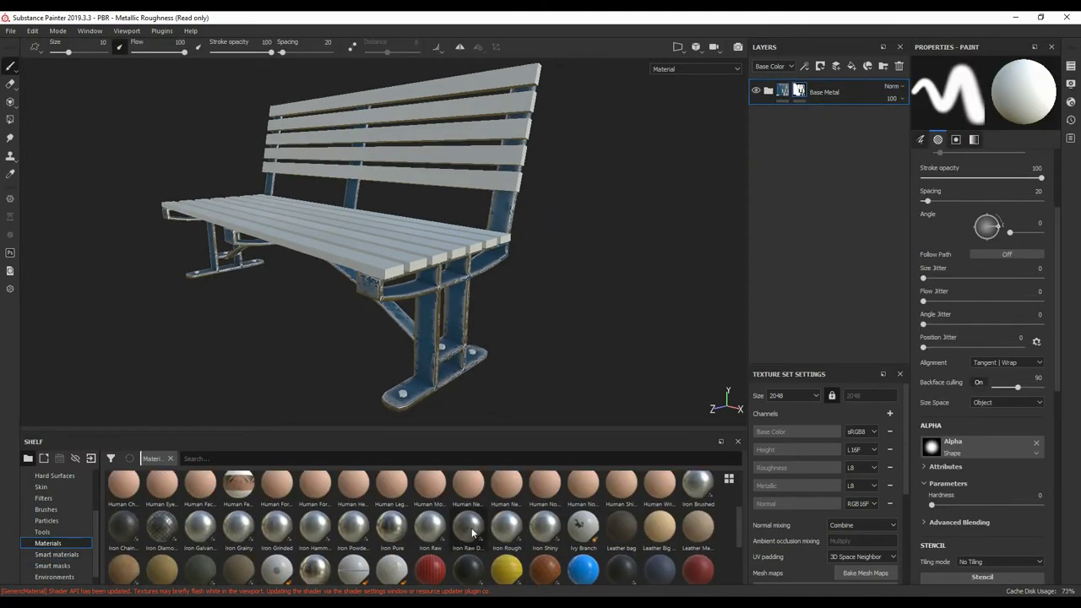
Add an Iron Raw Damaged layer named 'Bolts', black-masked and filled onto the bolts.
left_click_drag(472, 532, 803, 91)
double_click(802, 92)
type("Bolts")
right_click(826, 92)
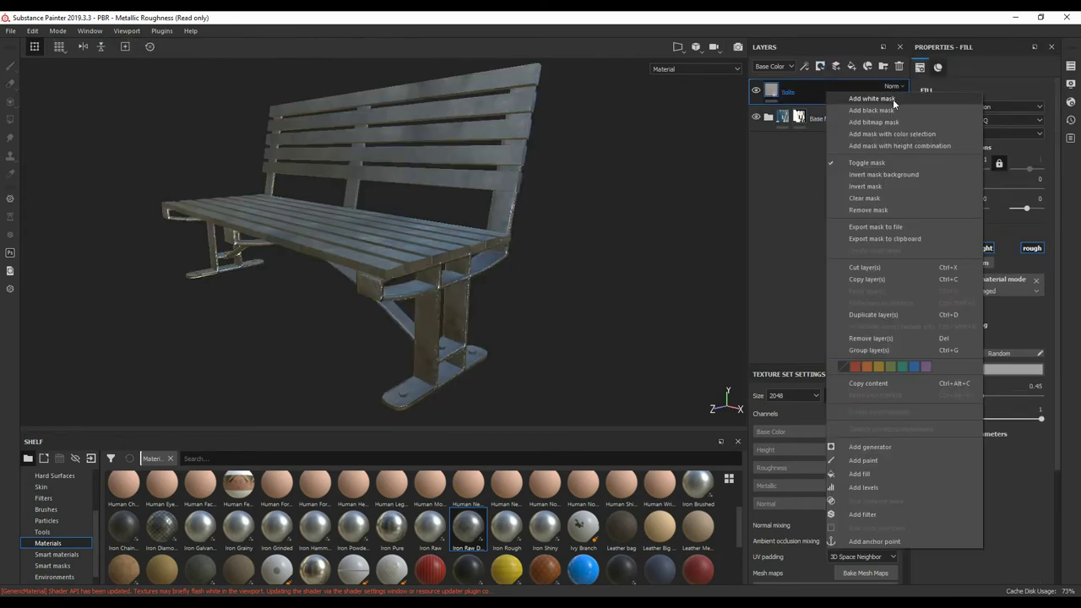
left_click(874, 110)
left_click(10, 119)
scroll(567, 398, "up", 3)
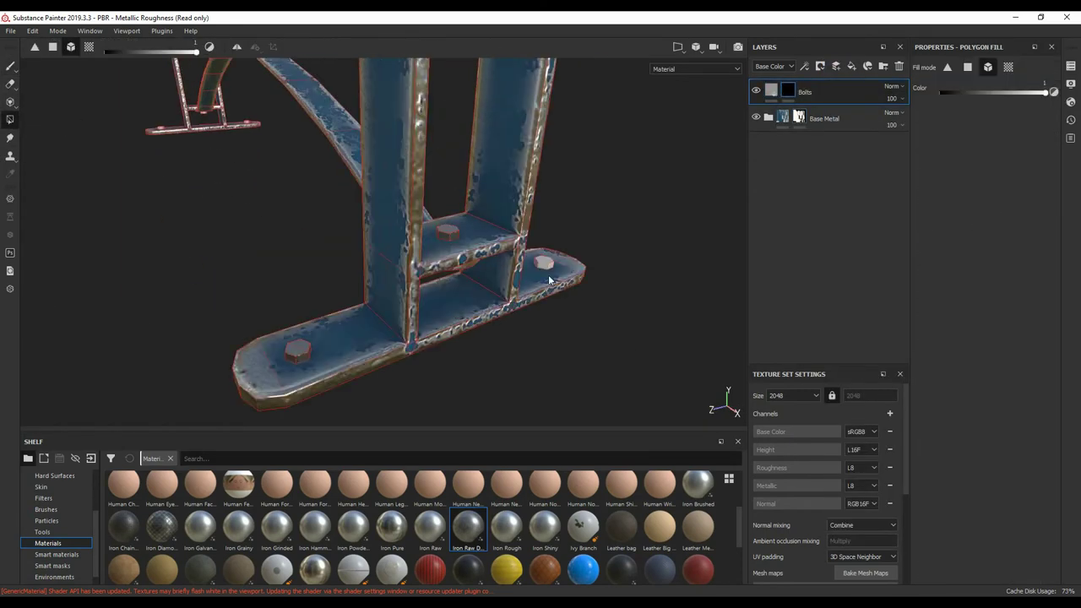
mouse_move(548, 274)
left_mouse_down("alt")
mouse_move(299, 259)
mouse_move(524, 336)
mouse_move(566, 370)
left_mouse_up("alt")
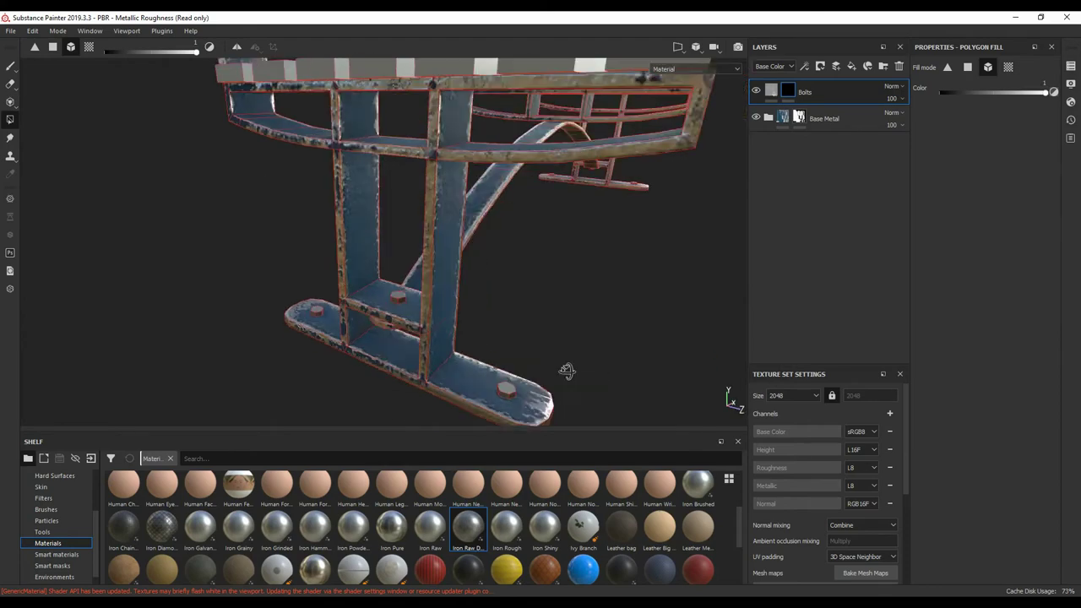
scroll(507, 338, "down", 5)
scroll(452, 309, "down", 3)
key("1")
scroll(452, 310, "up", 8)
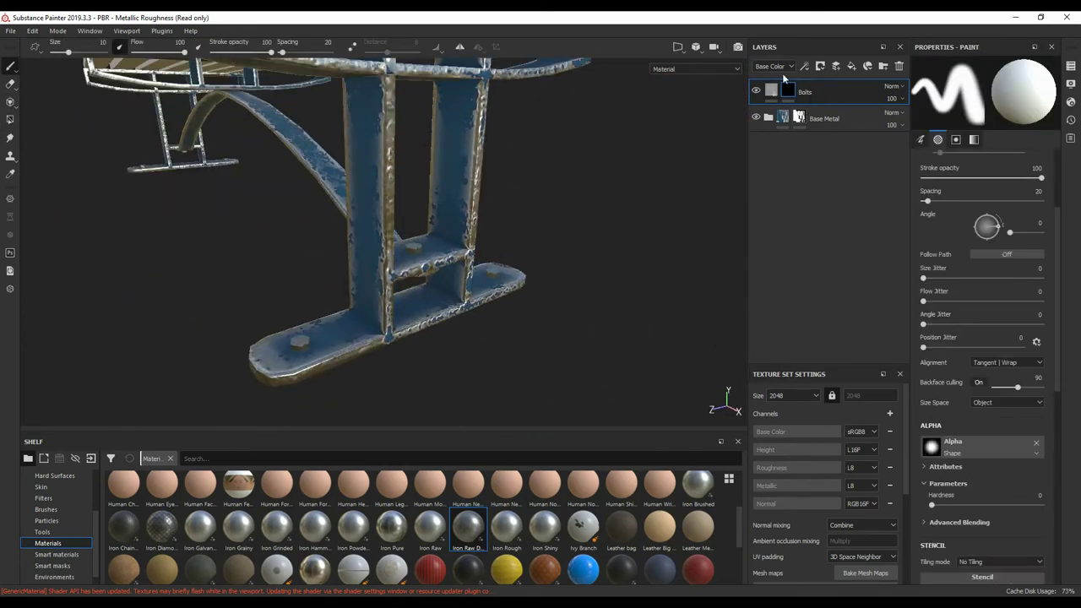
Set the Bolts layer's roughness to 0.35.
left_click(771, 91)
left_click_drag(962, 395, 955, 395)
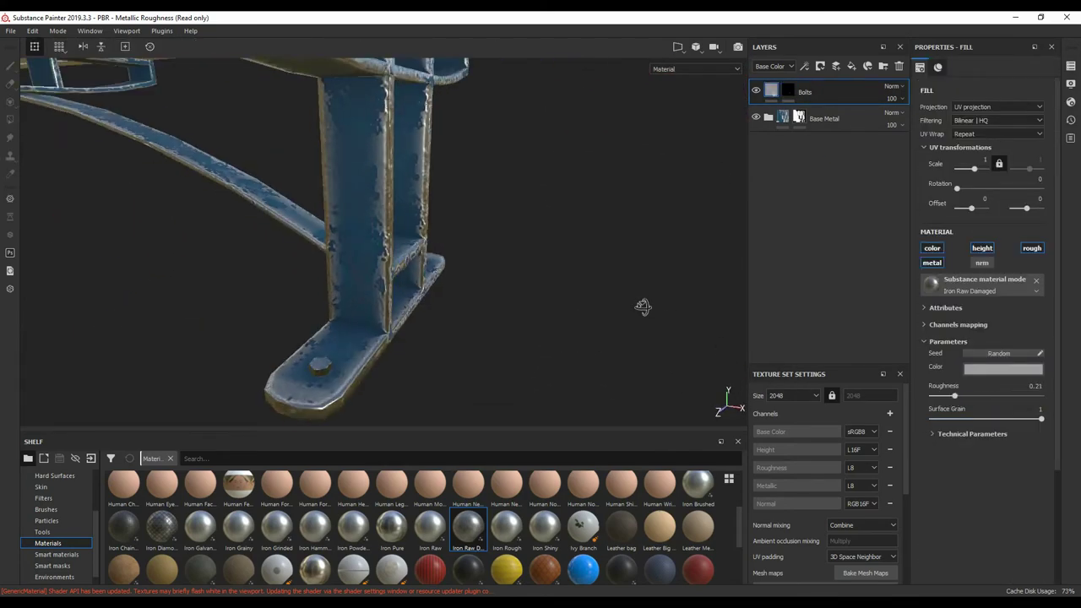
left_click_drag(647, 306, 615, 302, "alt")
left_click(970, 395)
scroll(606, 321, "down", 5)
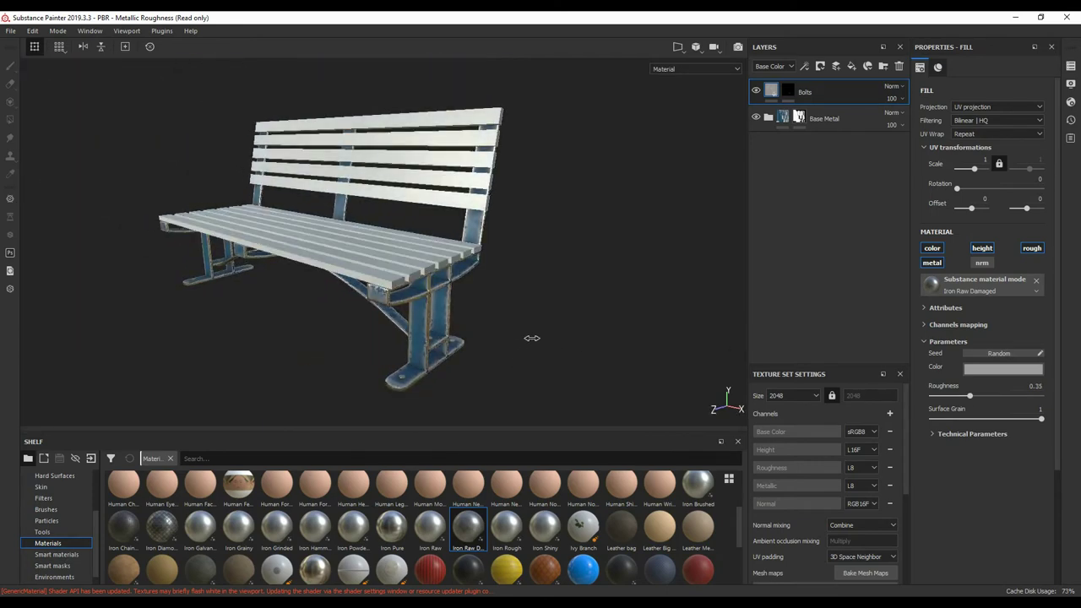
left_click_drag(531, 338, 579, 366, "alt")
Raise the Edges Damages curvature balance to 0.67 in the Base Metal folder.
left_click(767, 117)
left_click(799, 213)
left_click(832, 233)
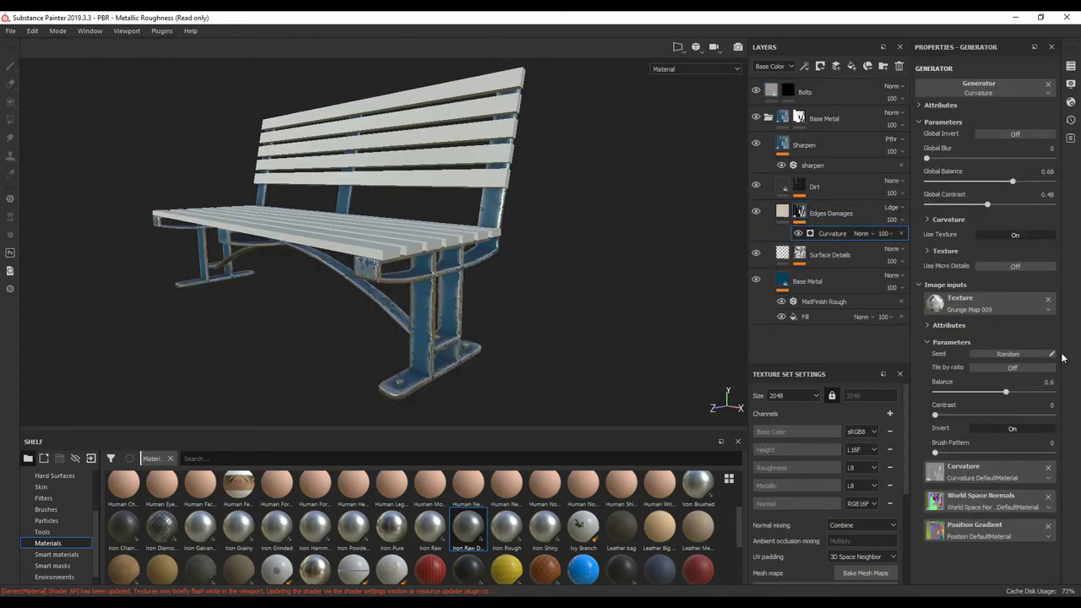
left_click_drag(1001, 181, 1012, 186)
Pick a darker blue for the frame paint's fill layer and collapse Base Metal.
left_click(805, 317)
left_click(982, 338)
left_click(1067, 432)
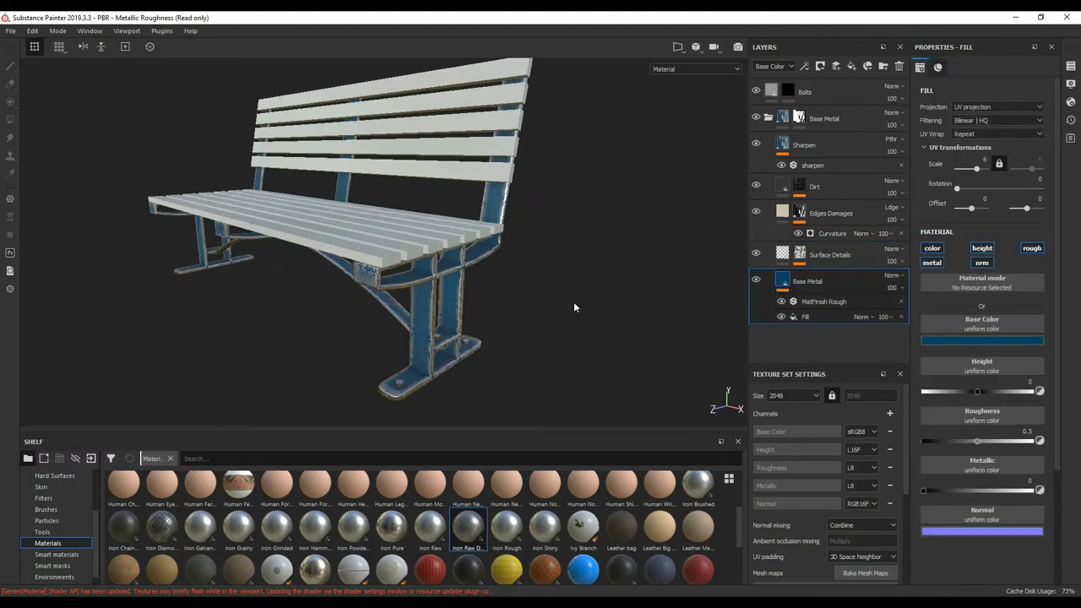
left_click(768, 118)
left_click(56, 554)
Add the Wood Ship Hull Old smart material with a black mask for the planks.
scroll(433, 571, "down", 5)
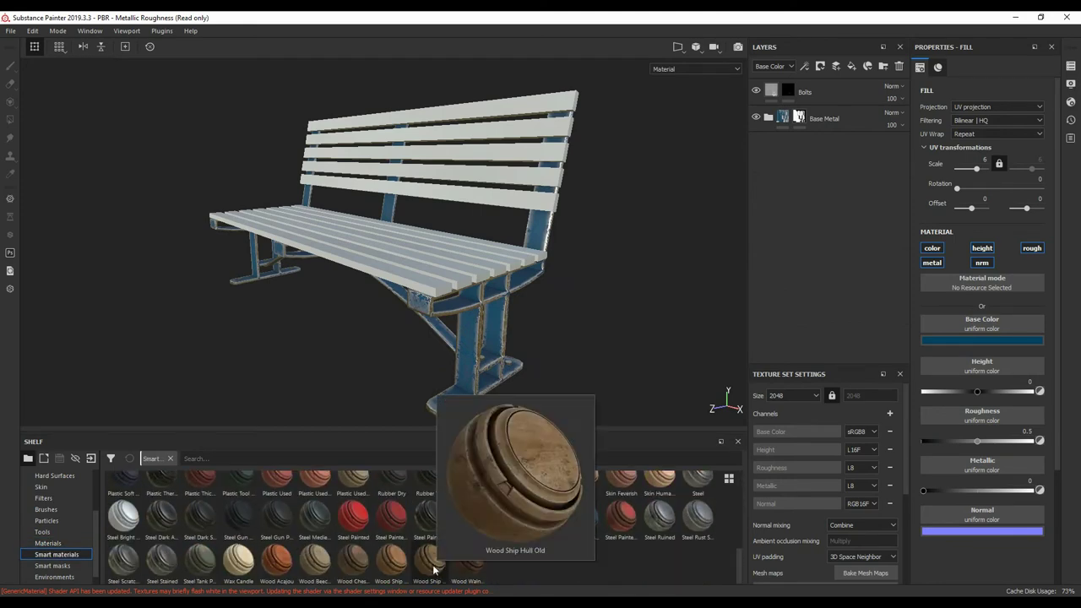
left_click_drag(433, 571, 833, 230)
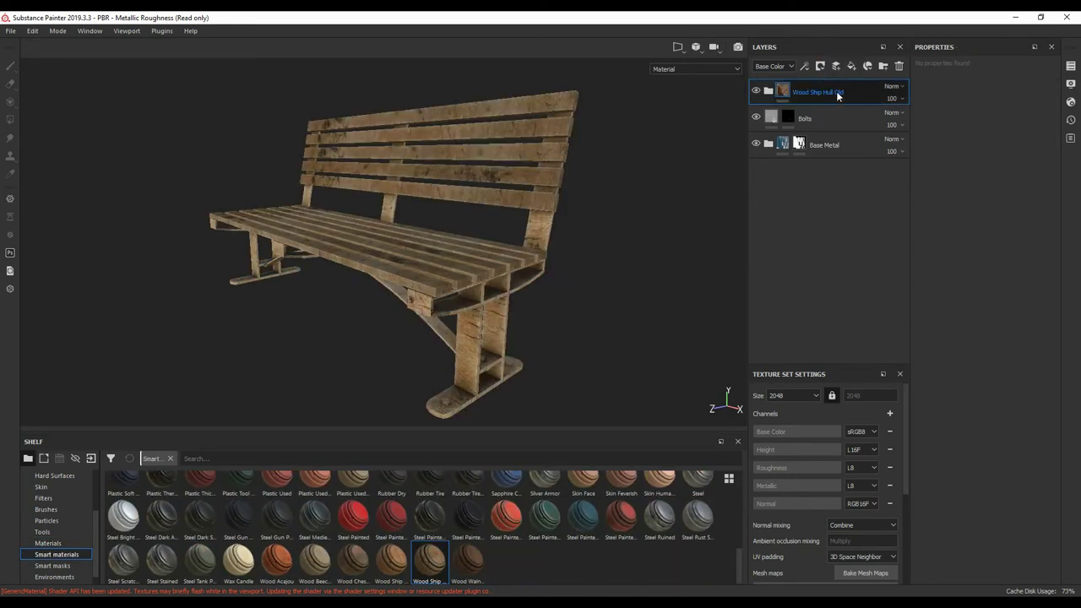
right_click(836, 91)
left_click(895, 125)
key("4")
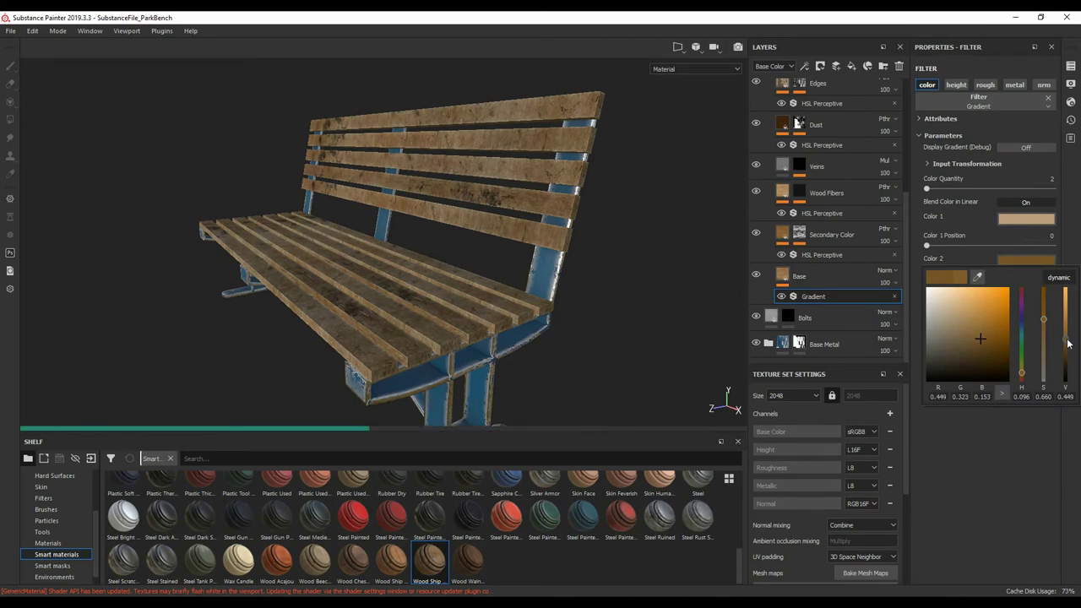
Darken the wood's base colour, brighten the secondary colour, and inspect Wood Fibers and Stains.
left_click(1025, 217)
left_click_drag(1066, 364, 1069, 391)
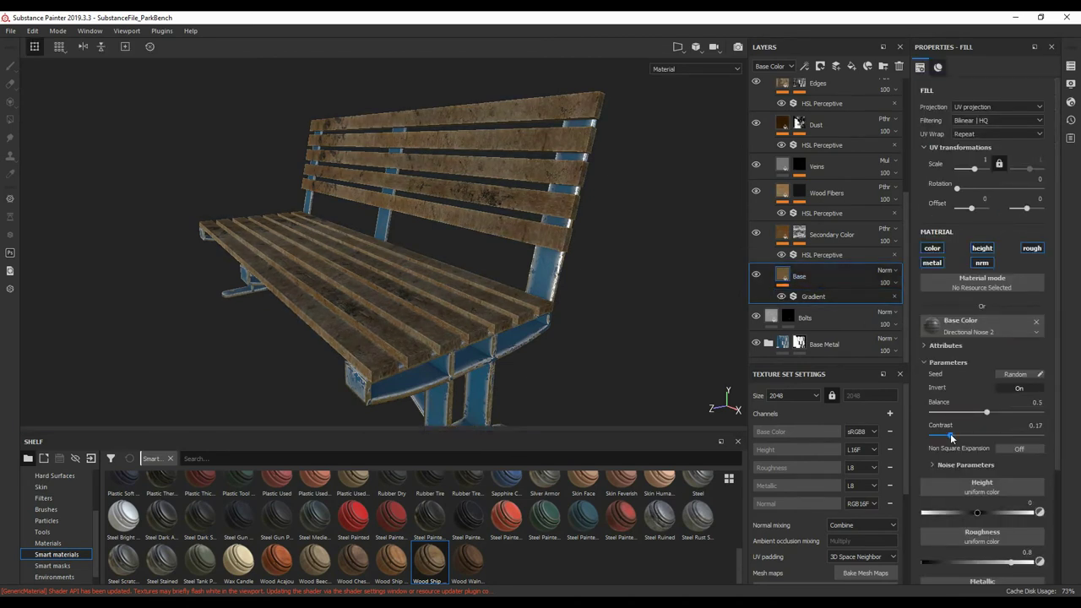
left_click(865, 249)
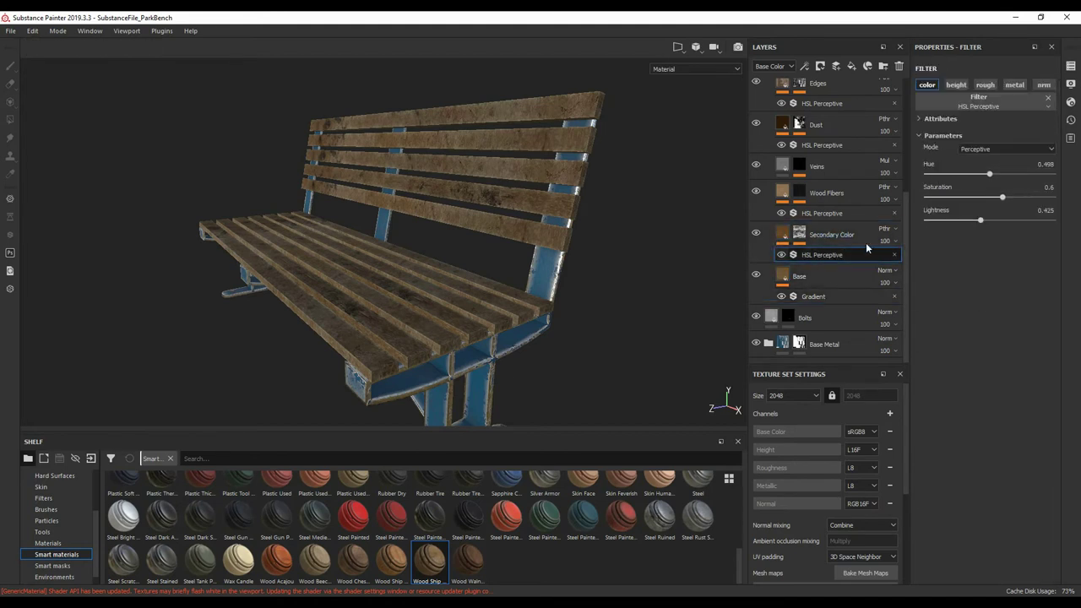
left_click(994, 220)
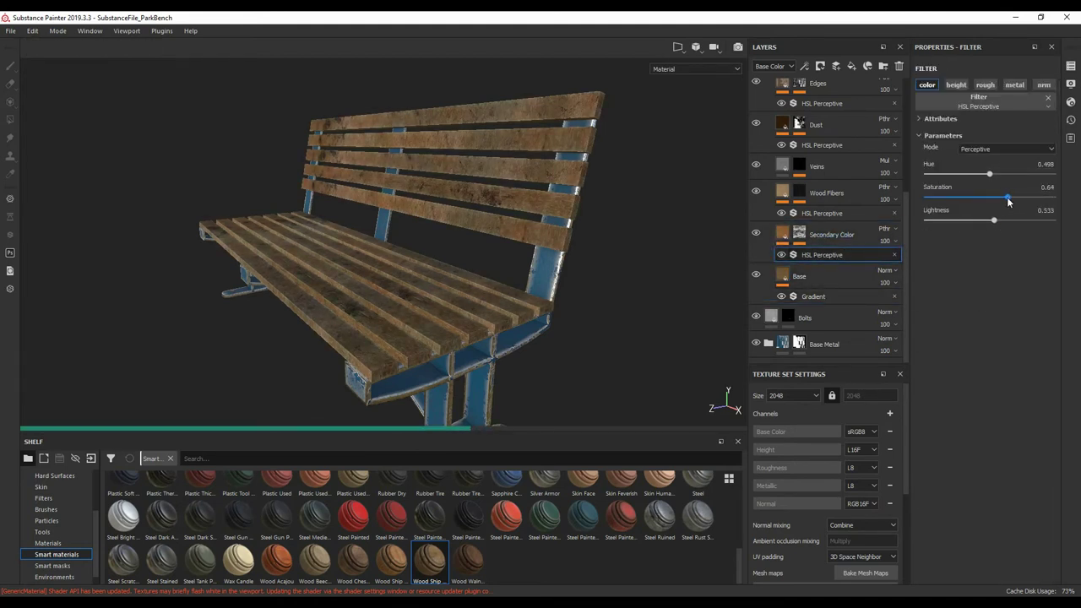
left_click(825, 194)
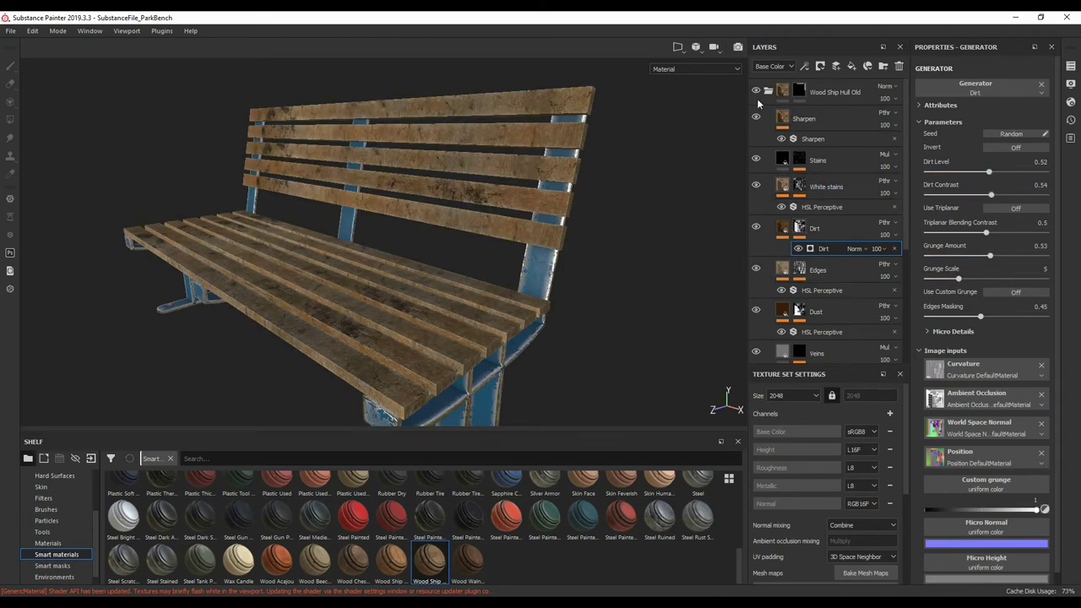
left_click(831, 160)
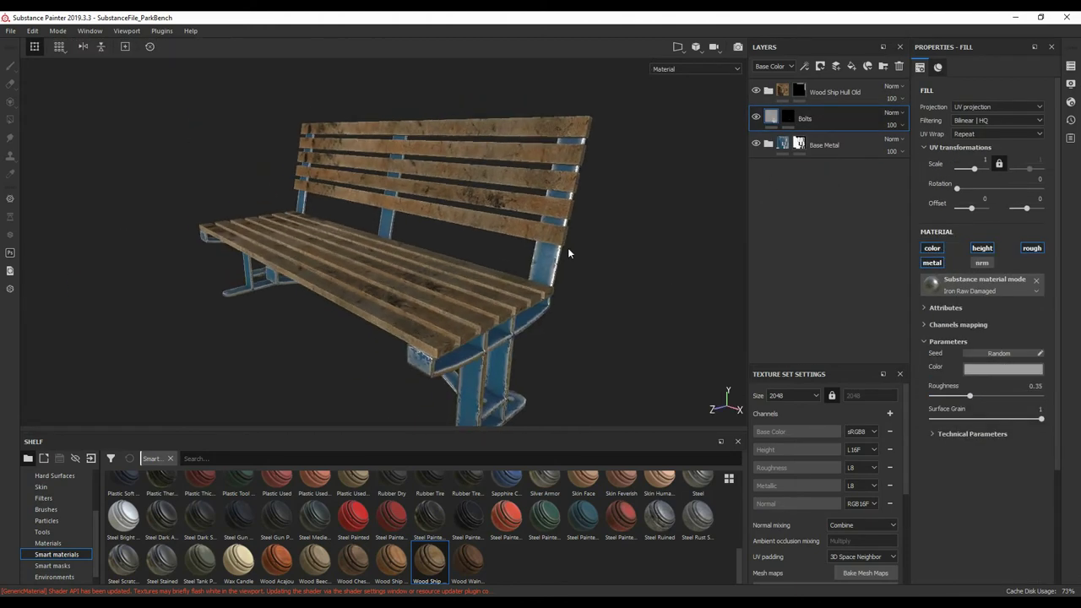
Add a Wax Candle material layer named WightStains with a black mask, and save the project.
mouse_move(738, 564)
left_mouse_down()
mouse_move(733, 485)
mouse_move(733, 557)
left_mouse_up()
left_click_drag(238, 557, 813, 91)
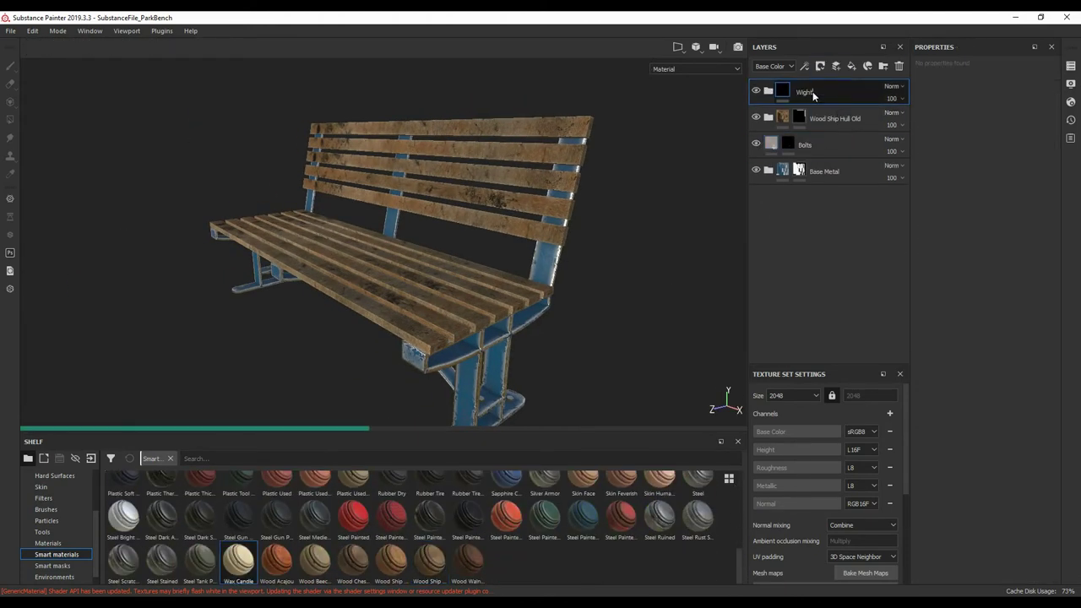
left_click(768, 91)
left_click(784, 226)
right_click(832, 91)
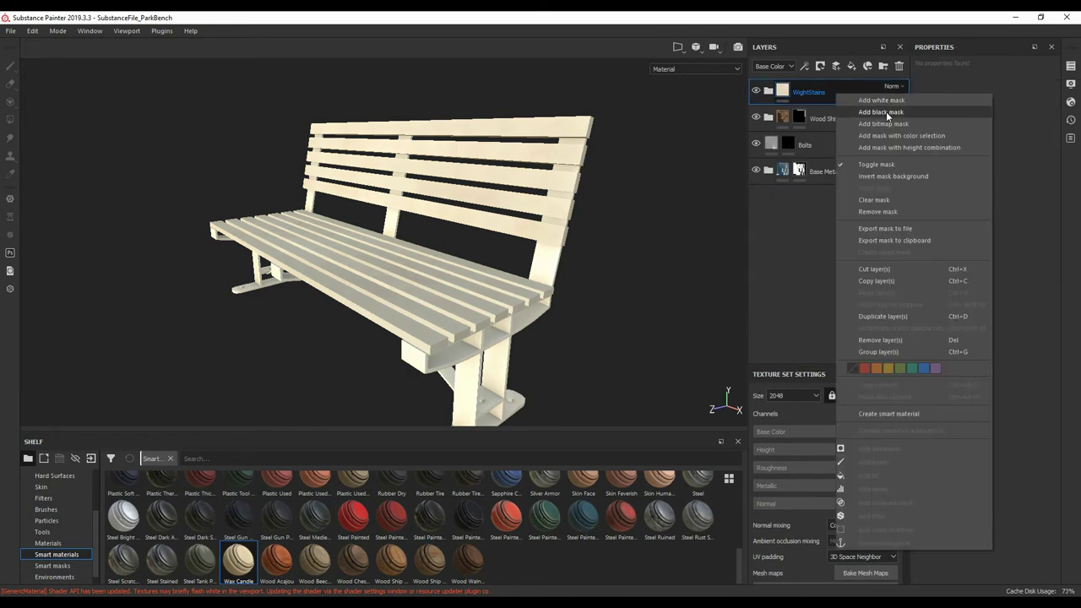
left_click(886, 112)
key("ctrl+s")
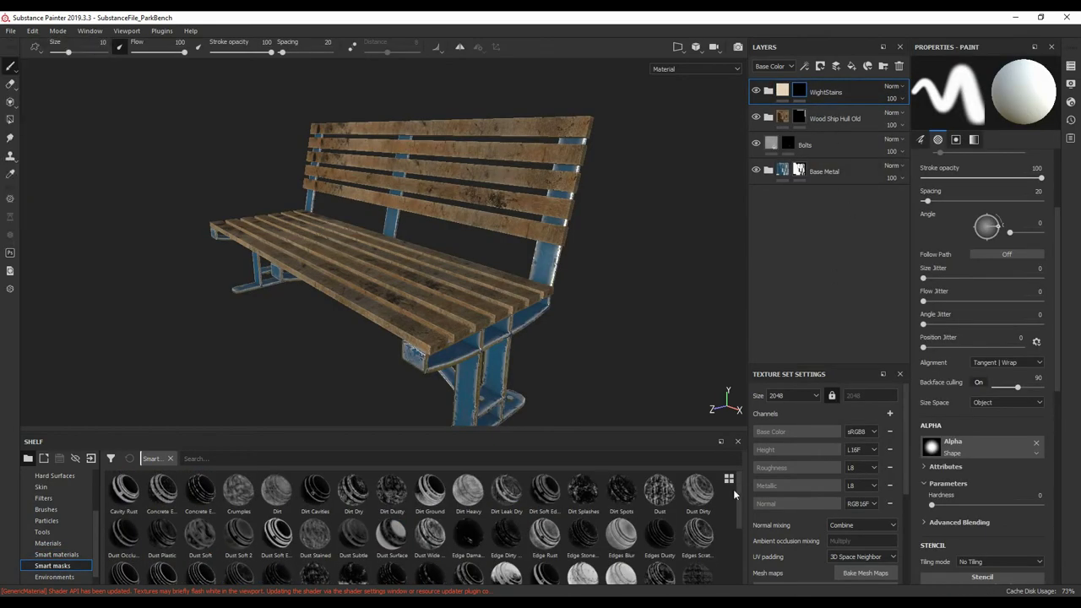
Apply the Dirt Splashes smart mask to WightStains and set its grunge Balance to 0.5.
left_click(883, 66)
left_click(828, 144)
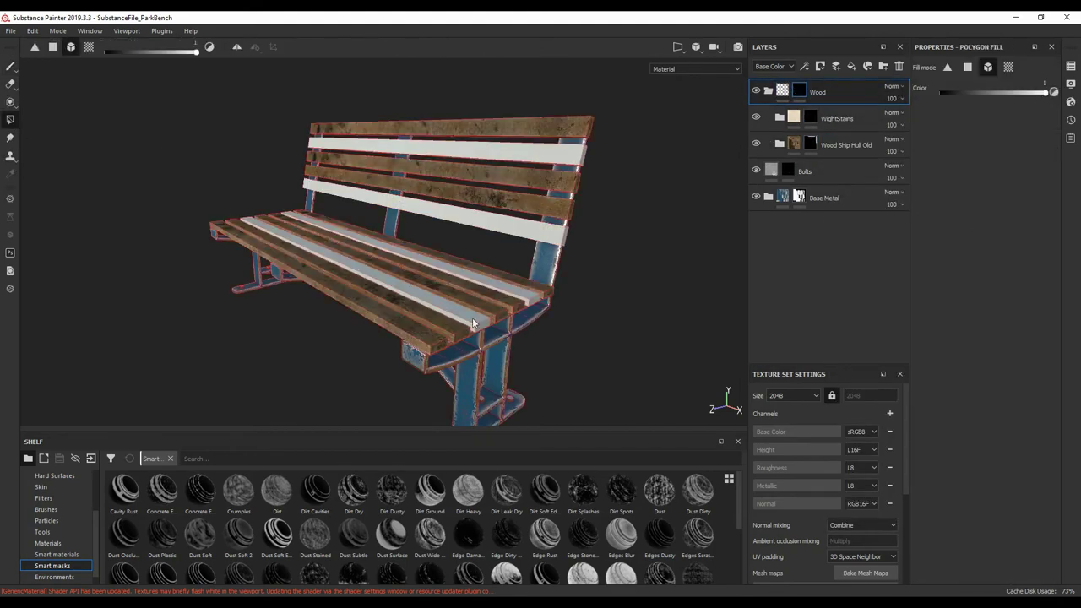
left_click(836, 118)
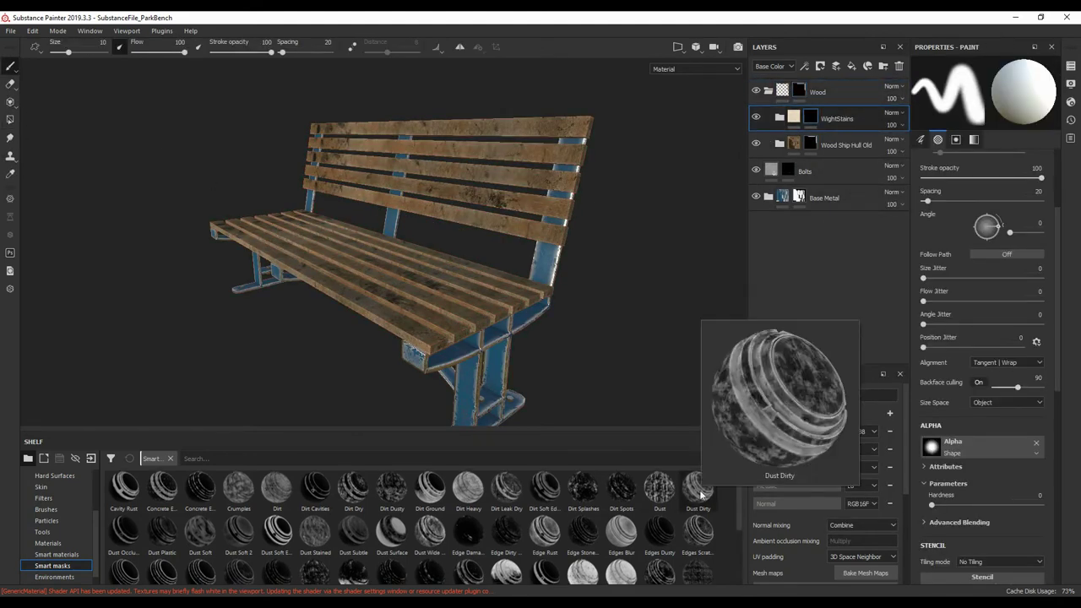
left_click_drag(583, 490, 840, 120)
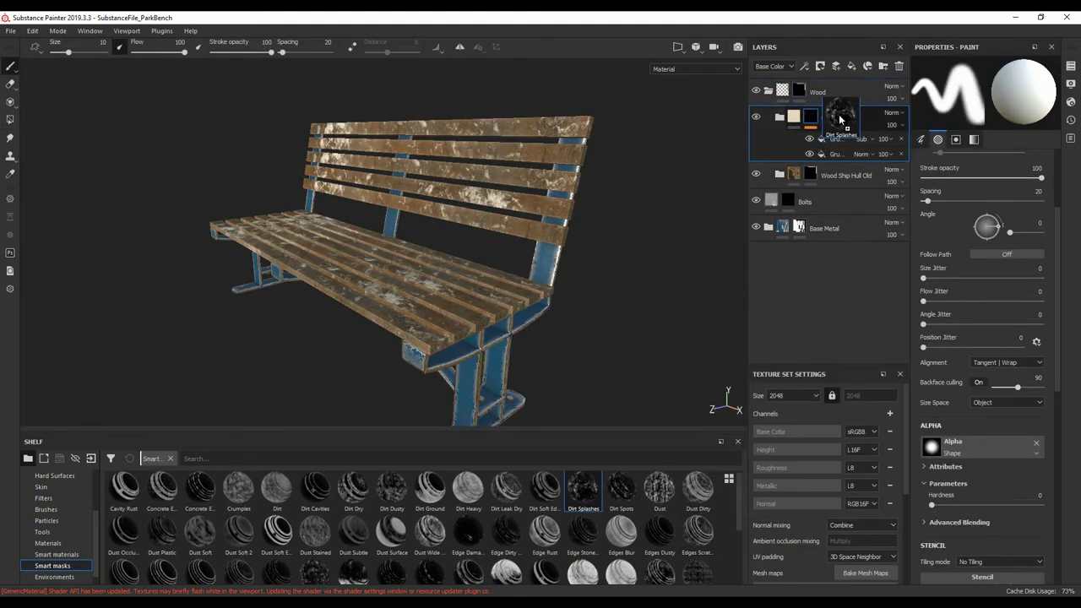
left_click(838, 140)
left_click_drag(982, 354, 1002, 355)
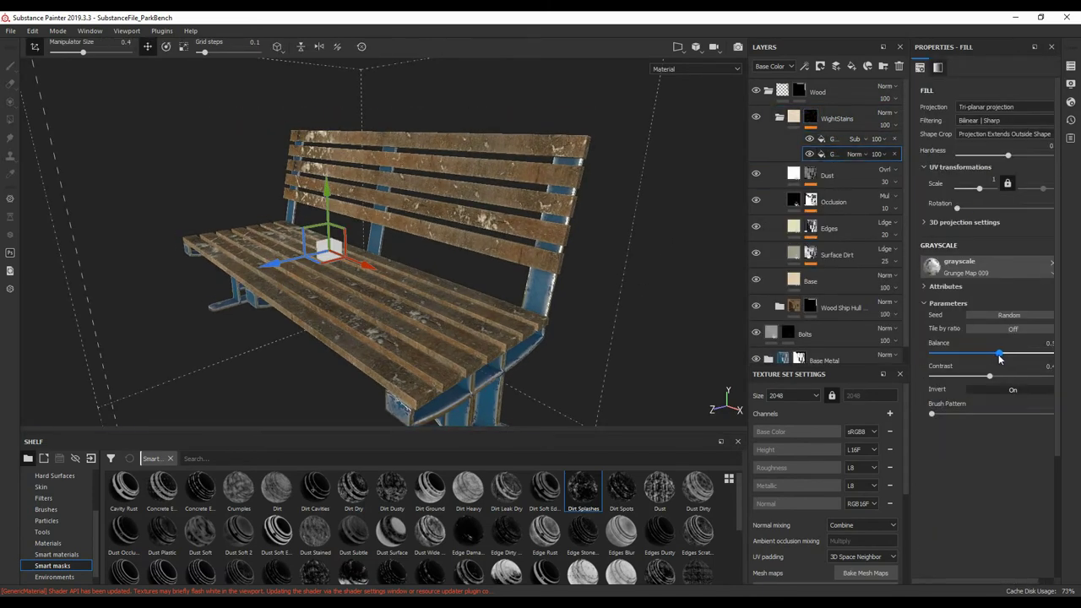
left_click(810, 118)
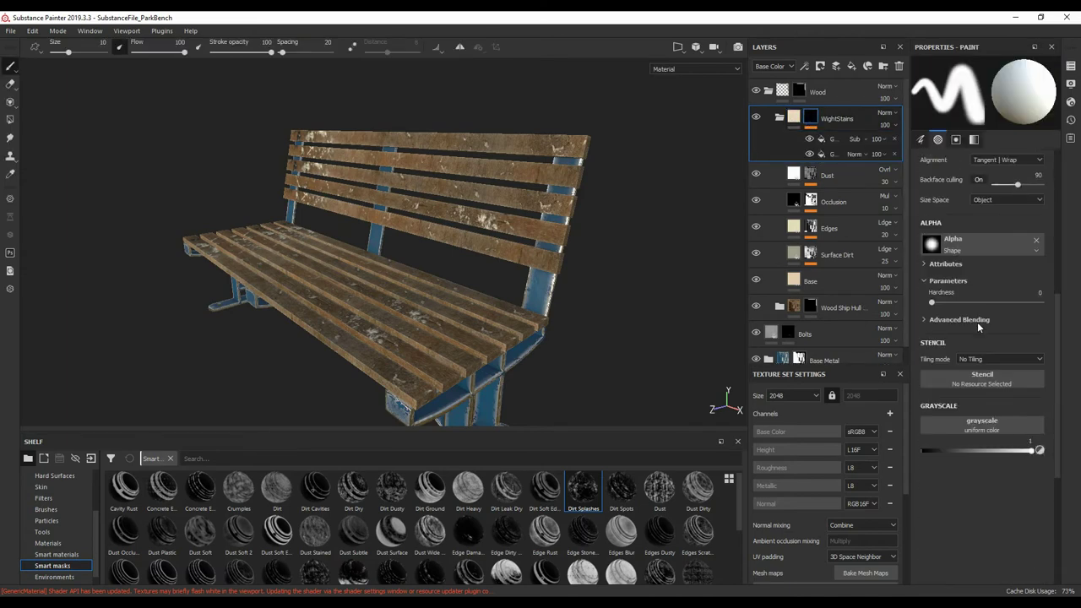
Raise the stain material's Base Height to 0.1055 and inspect the raised stains up close.
scroll(1027, 397, "down", 5)
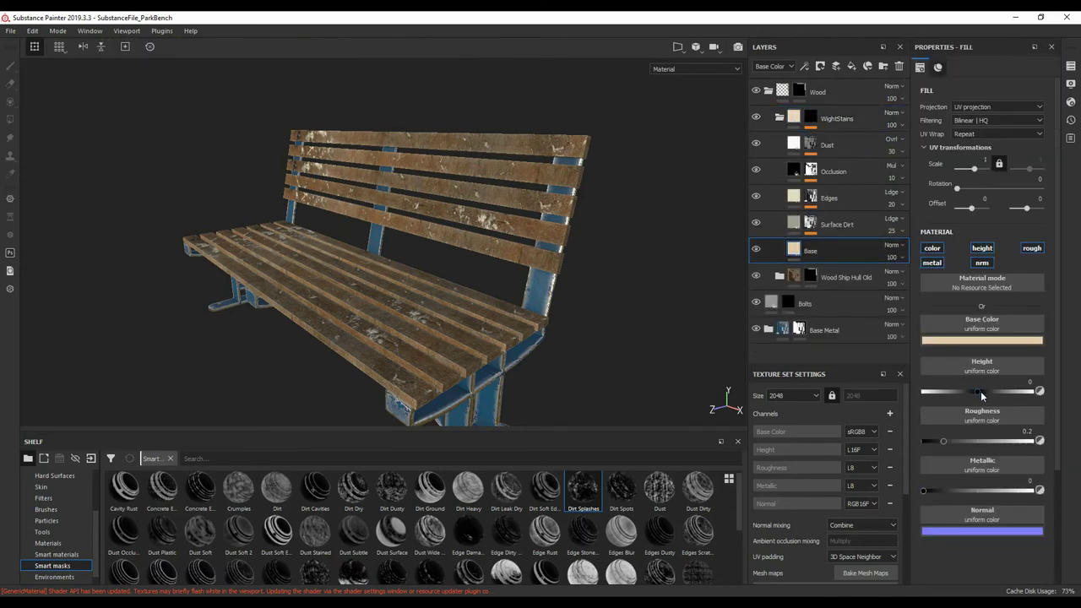
left_click_drag(961, 394, 987, 394)
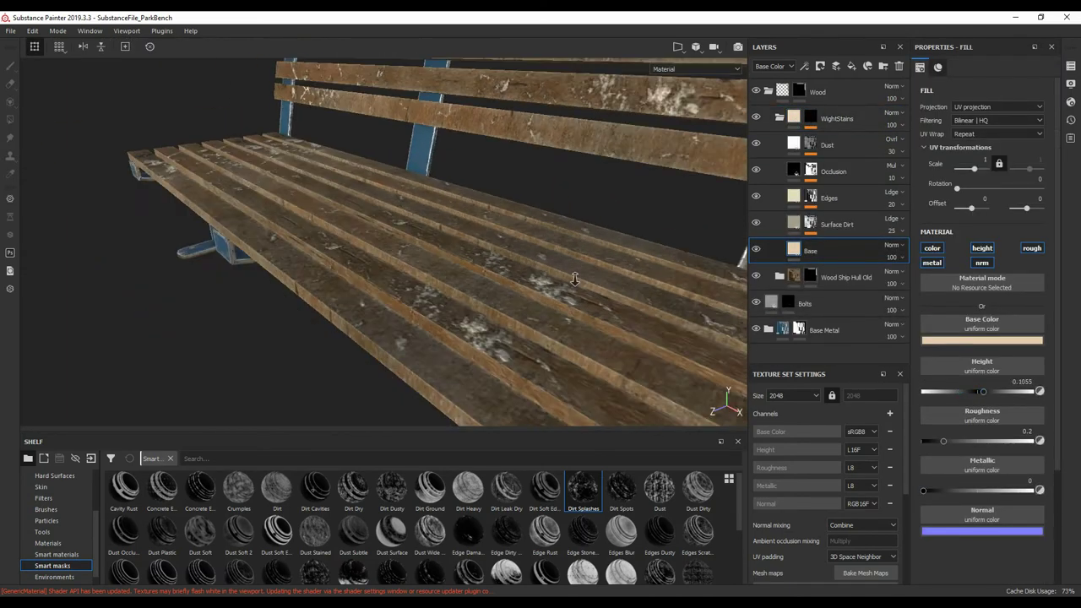
mouse_move(544, 339)
left_mouse_down("alt")
mouse_move(527, 280)
mouse_move(591, 271)
left_mouse_up("alt")
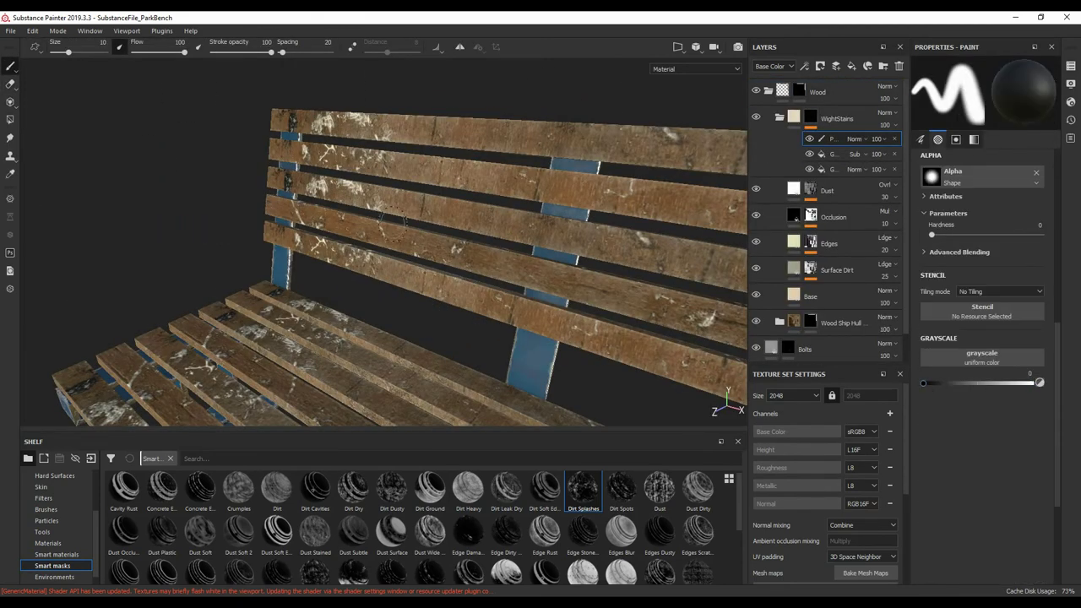
mouse_move(382, 246)
left_mouse_down("alt")
mouse_move(563, 283)
mouse_move(641, 256)
left_mouse_up("alt")
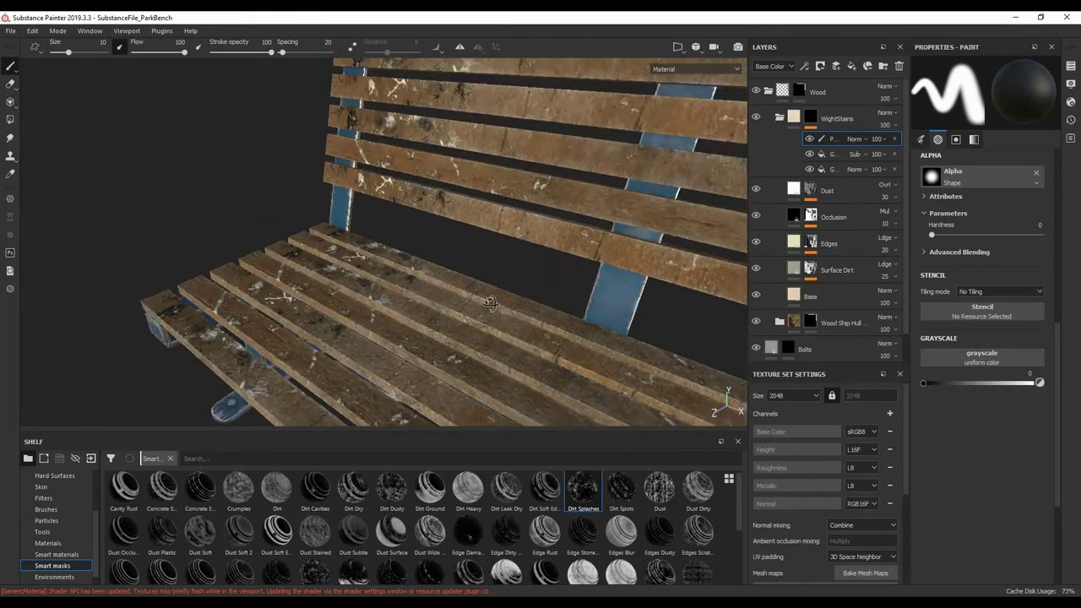
Set the WightStains mask paint value to full white (grayscale 1).
left_click(1039, 383)
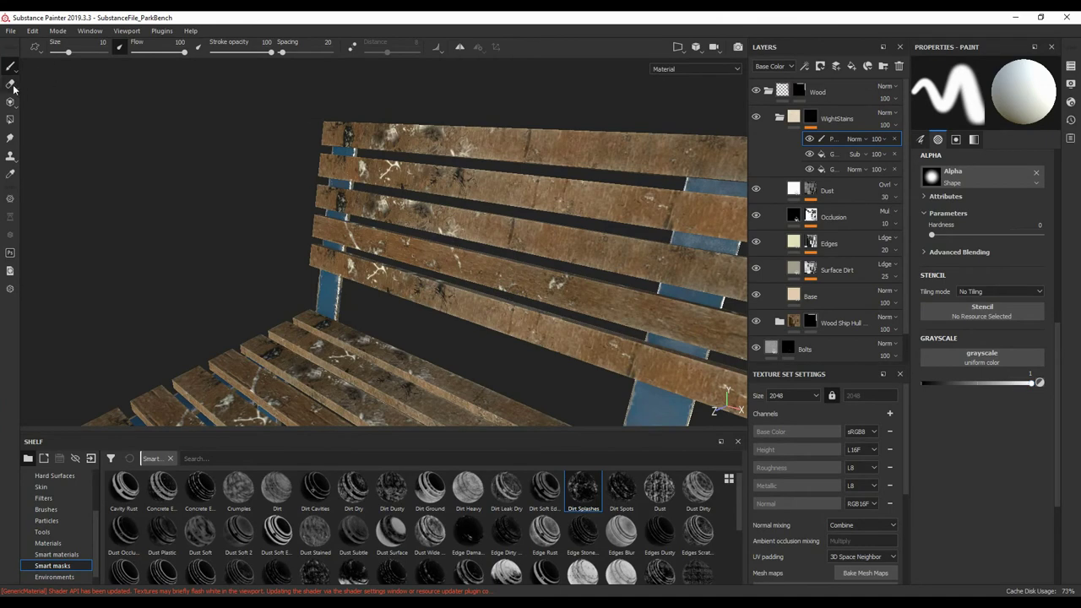
left_click_drag(376, 193, 397, 199, "alt")
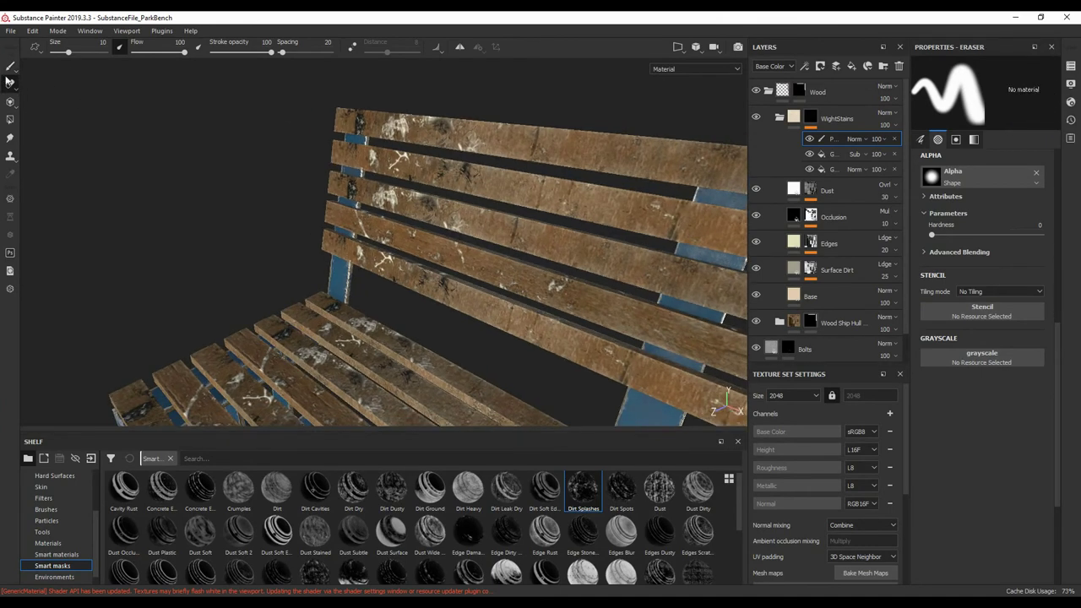
left_click_drag(372, 269, 454, 263, "alt")
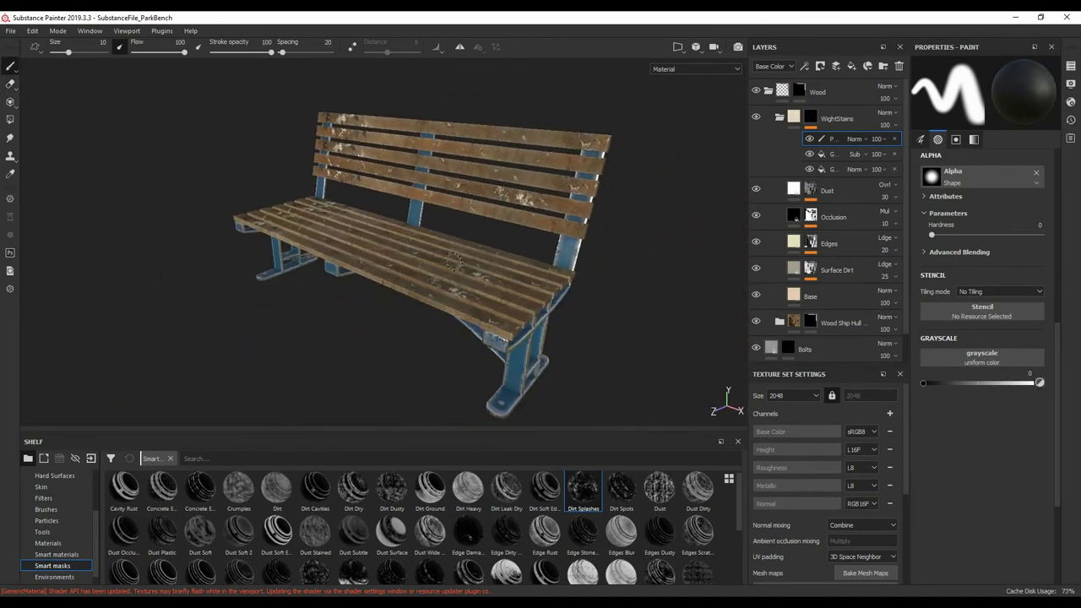
scroll(832, 211, "down", 2)
Turn off Invert on the Stains grunge fill, lower its Balance, and shift its projection right.
scroll(832, 211, "down", 3)
left_click(832, 211)
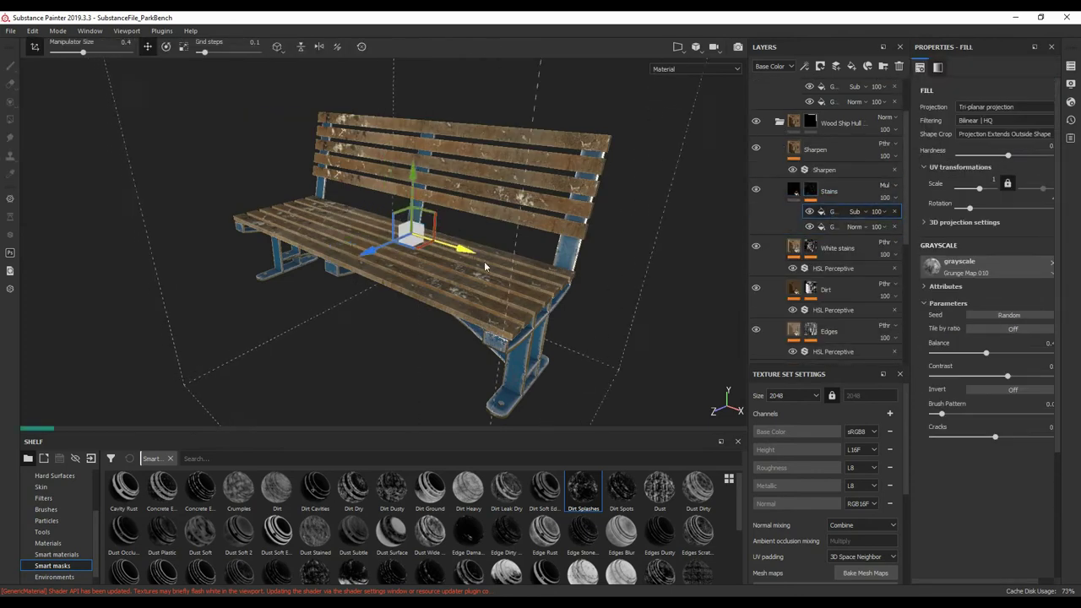
left_click(1014, 391)
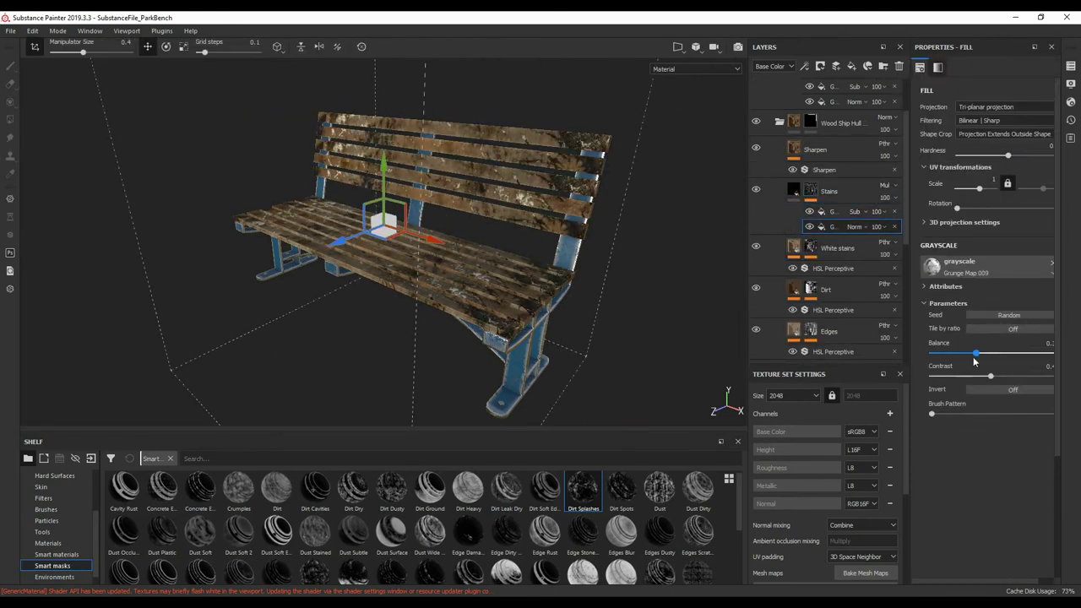
mouse_move(974, 360)
left_mouse_down()
mouse_move(938, 364)
mouse_move(951, 354)
mouse_move(1045, 377)
left_mouse_up()
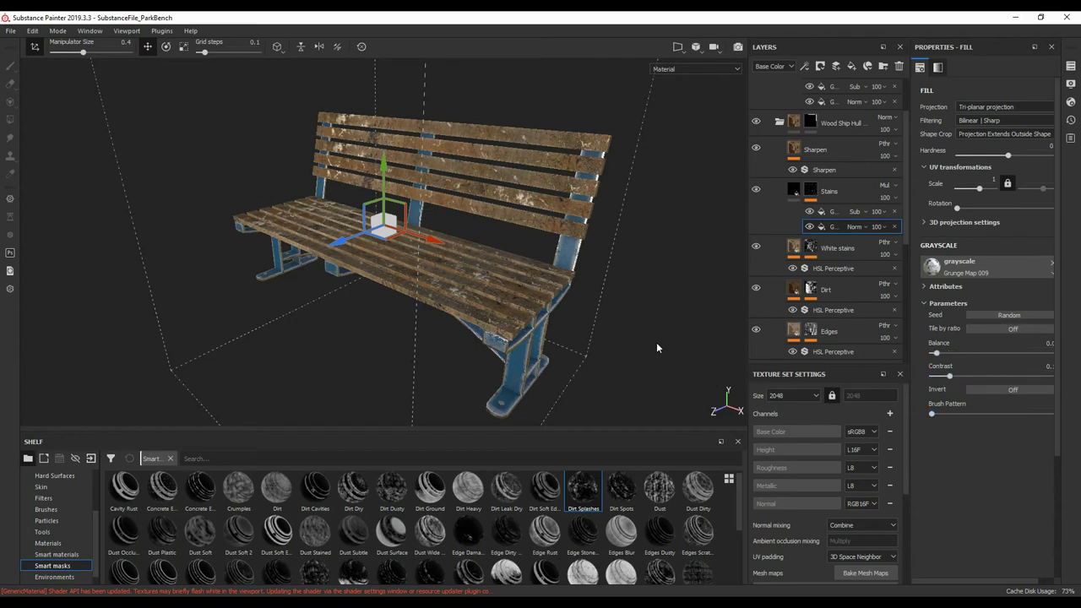
left_click_drag(435, 241, 583, 302)
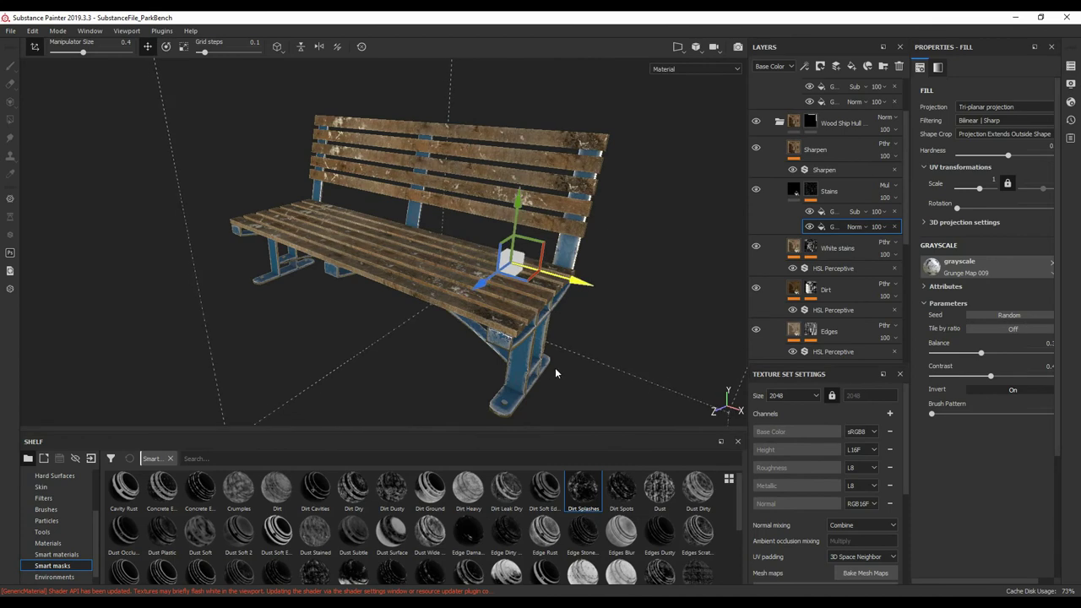
left_click_drag(558, 375, 514, 374)
scroll(768, 98, "up", 2)
Select the WightStains mask and pick the Dirt 1 brush by searching the brush shelf for 'dirt'.
left_click(810, 119)
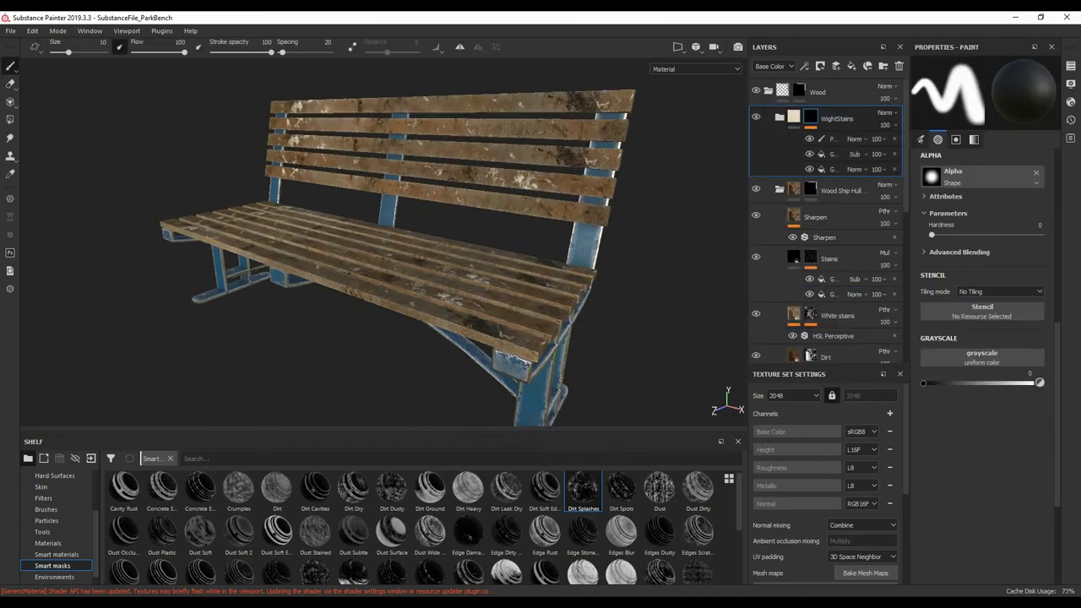
left_click_drag(487, 386, 387, 269, "alt")
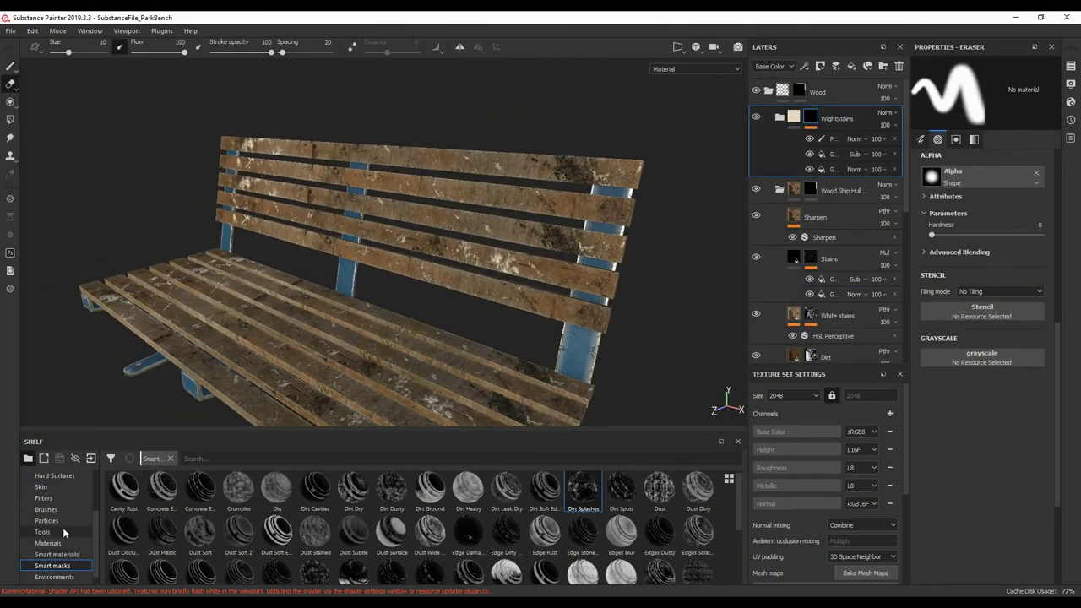
left_click(46, 499)
scroll(422, 524, "down", 3)
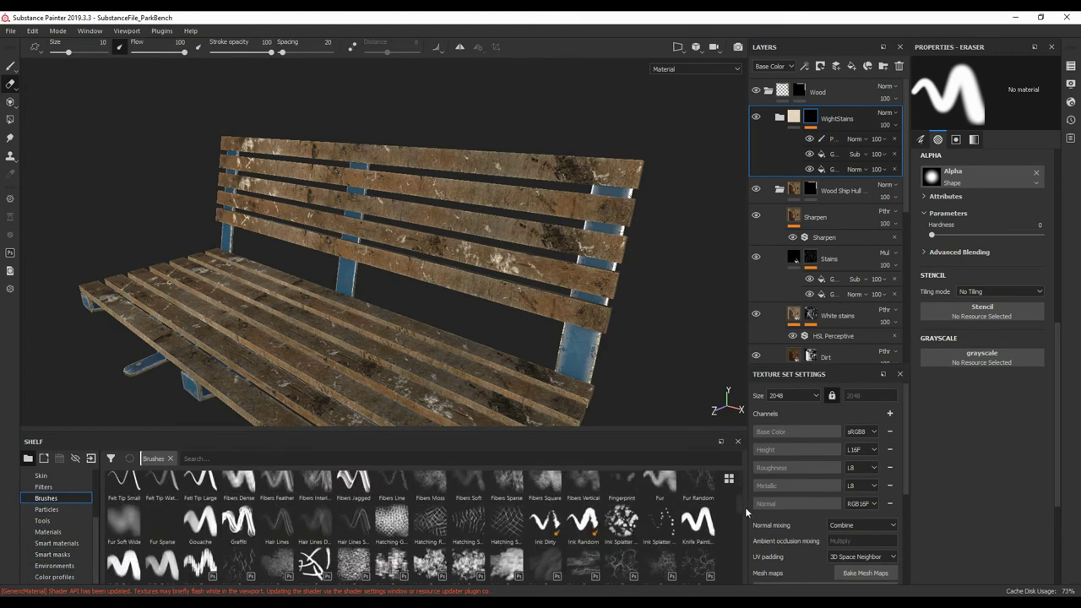
left_click(220, 459)
type("dirt")
left_click(392, 494)
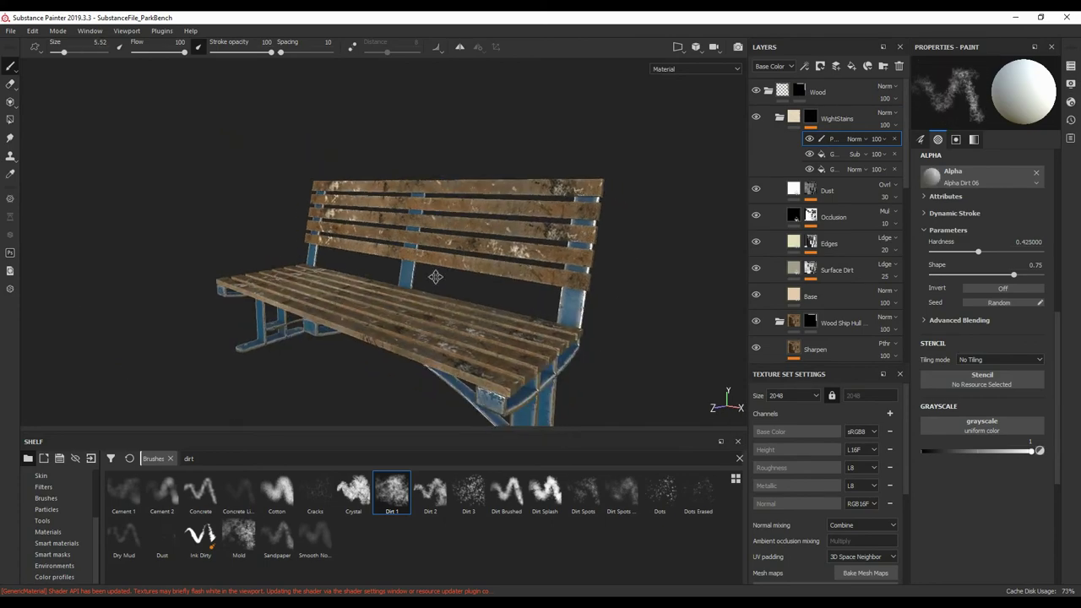
mouse_move(434, 275)
left_mouse_down("alt")
mouse_move(534, 269)
mouse_move(532, 281)
left_mouse_up("alt")
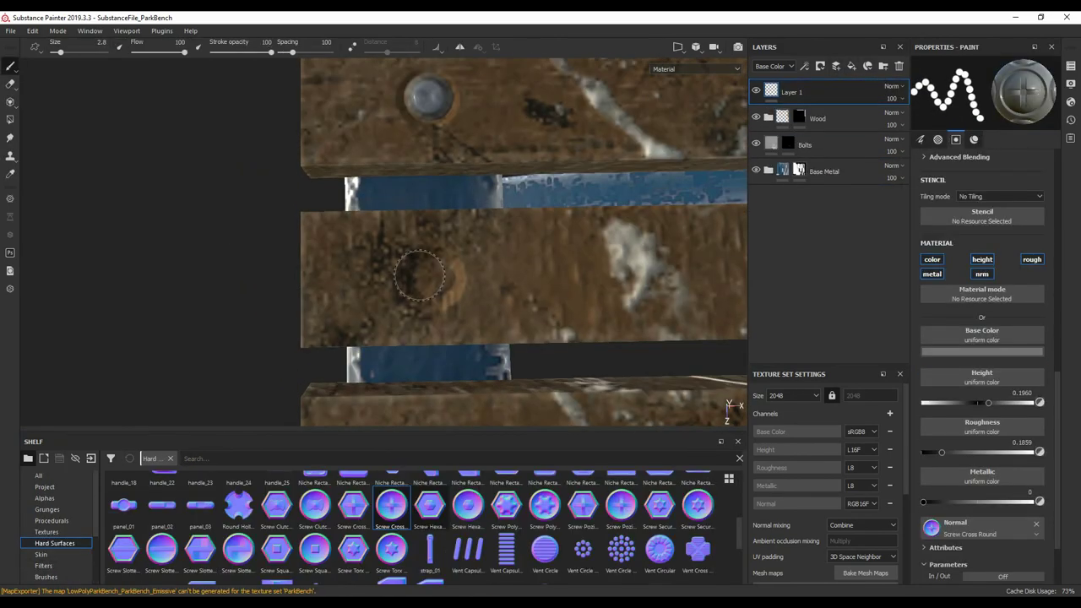
Orbit the bench to view the seat slats from above and inspect the finished model.
scroll(418, 275, "down", 5)
left_click_drag(419, 275, 564, 289, "alt")
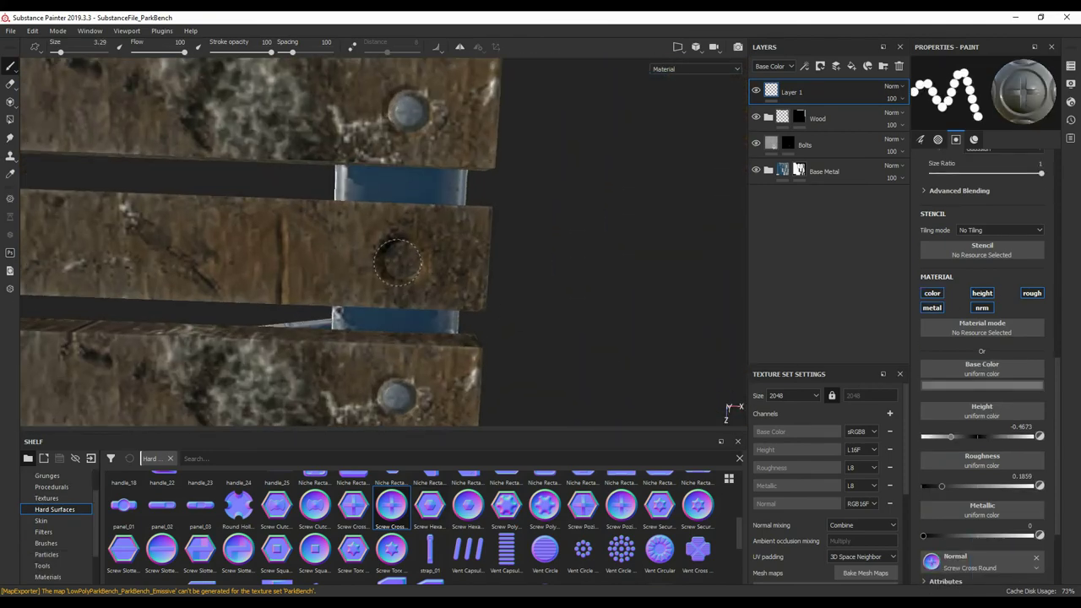
scroll(524, 272, "down", 5)
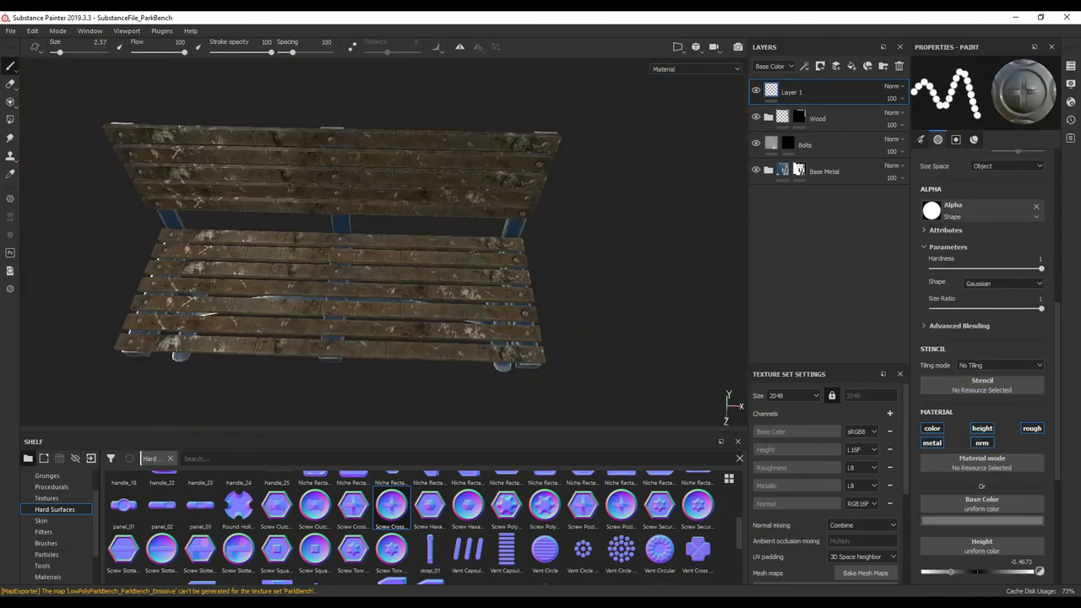
mouse_move(531, 269)
left_mouse_down("alt")
mouse_move(540, 313)
mouse_move(582, 362)
left_mouse_up("alt")
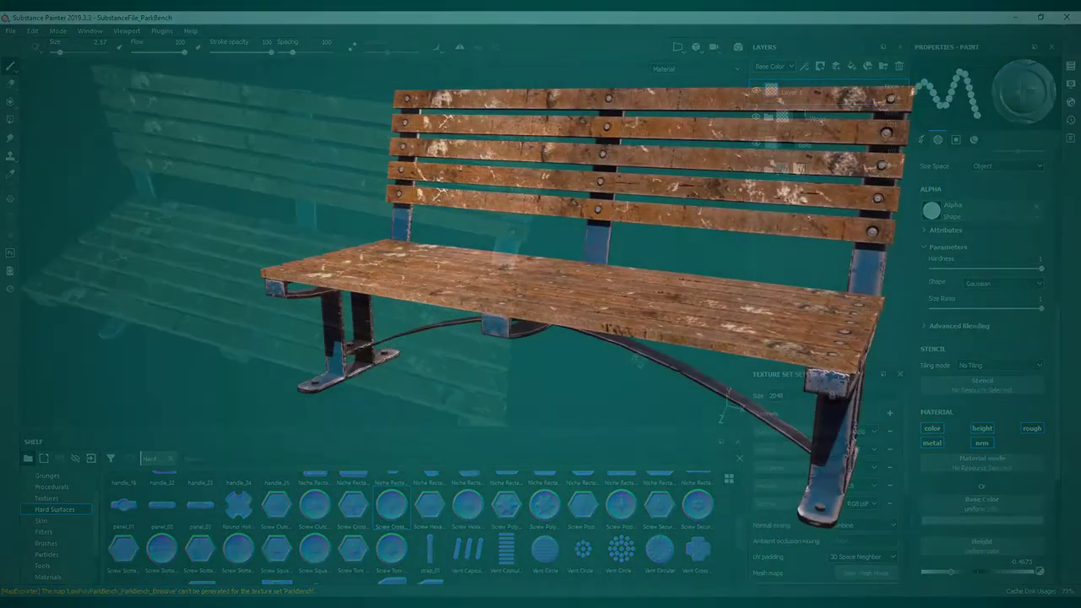